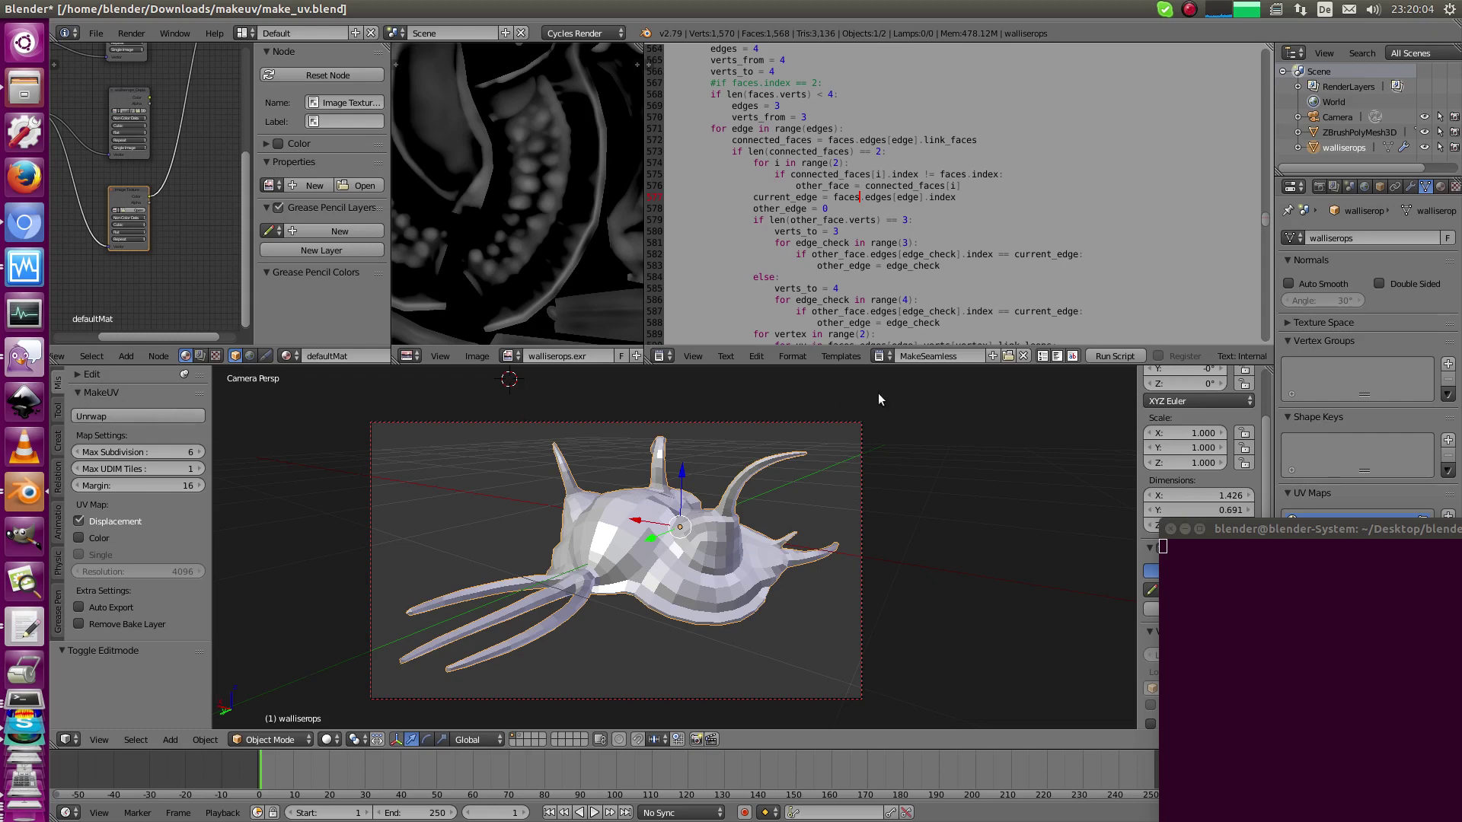
click(941, 356)
click(989, 473)
click(881, 243)
click(910, 276)
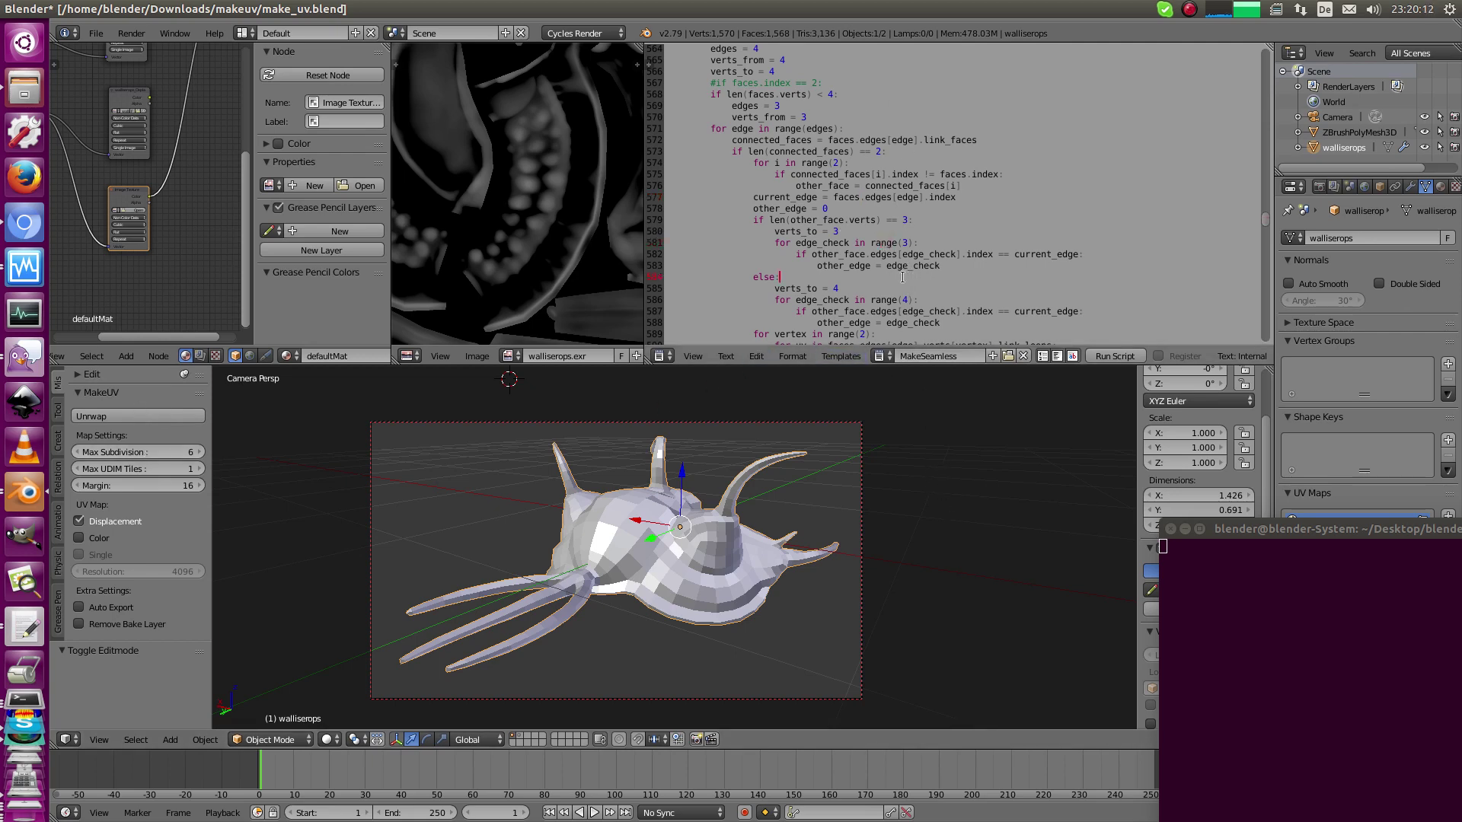
shift+middle_drag(578, 537, 594, 553)
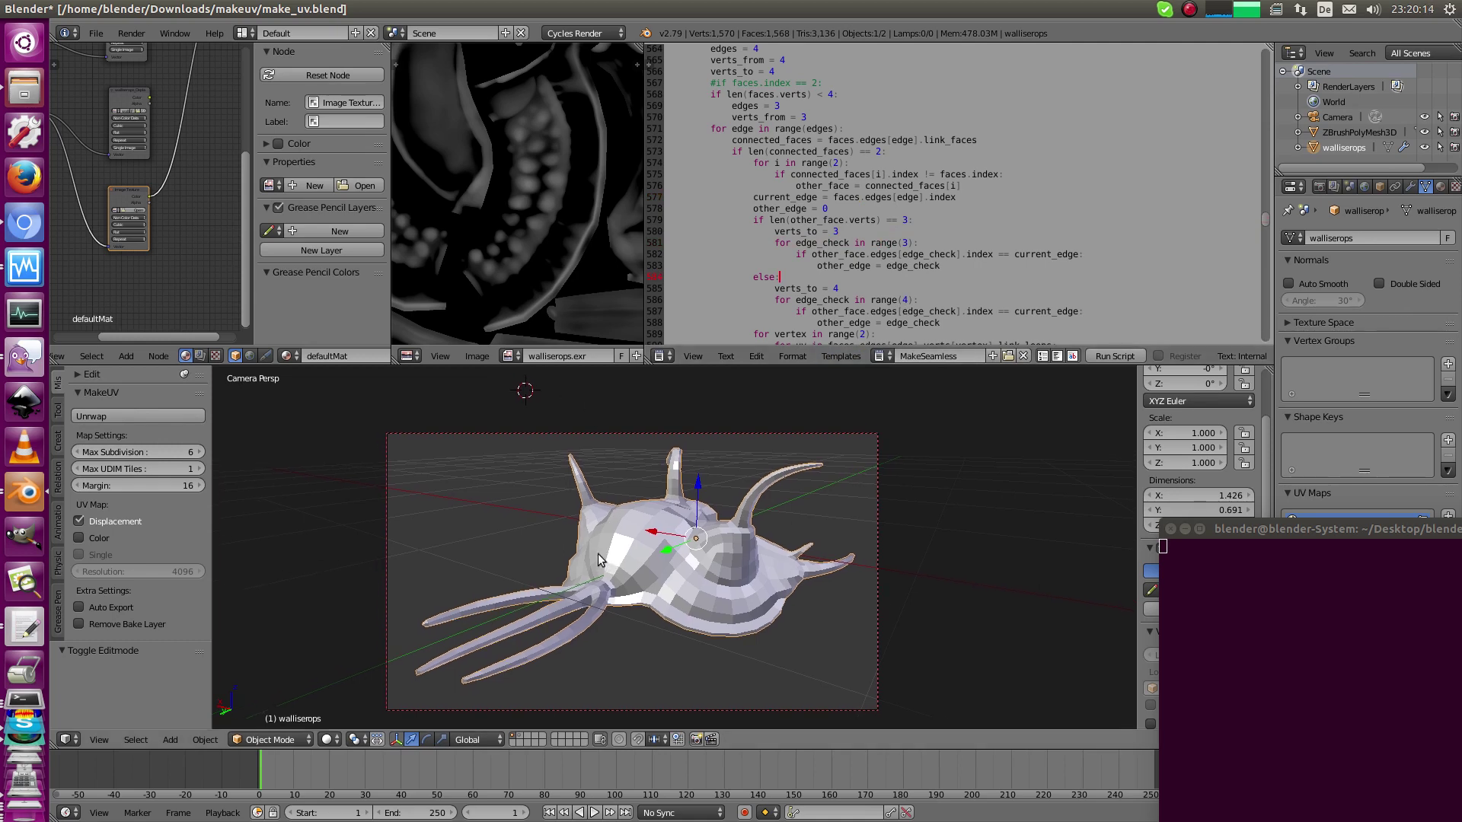
shift+middle_drag(258, 501, 210, 492)
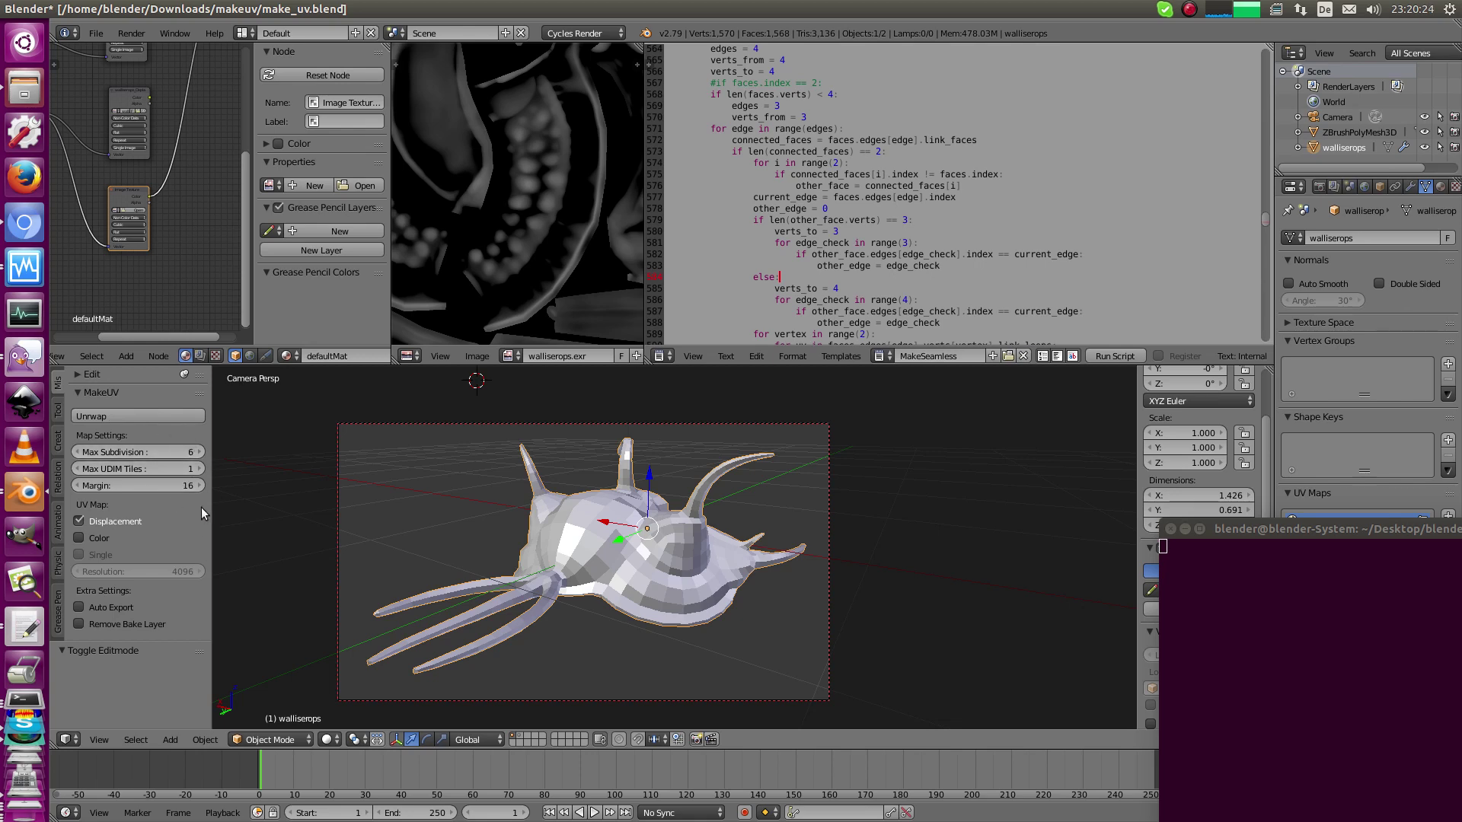
shift+middle_drag(605, 501, 646, 528)
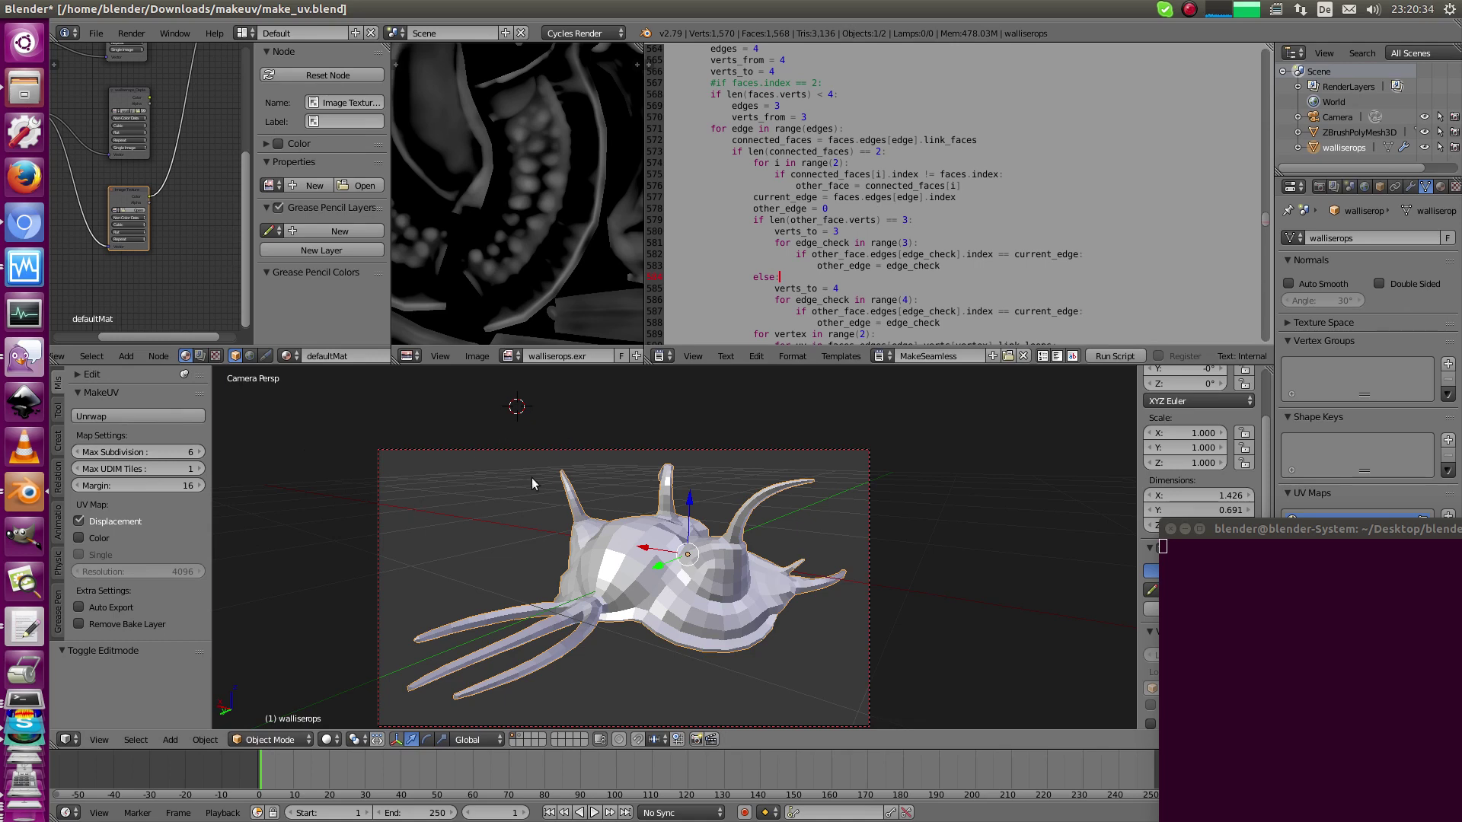
shift+middle_drag(584, 469, 590, 453)
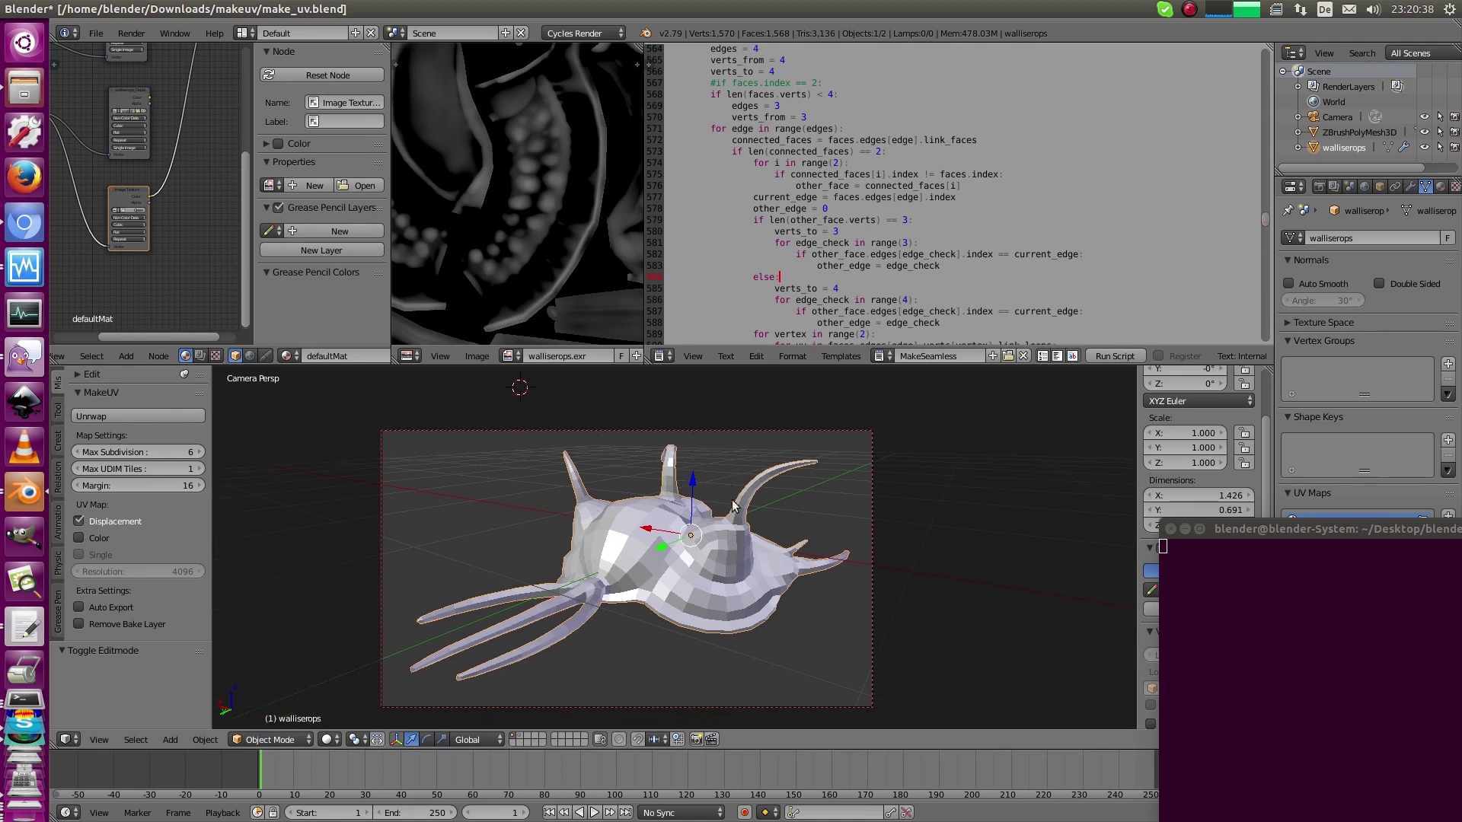
Switch to ZBrush in the virtual machine, rotate the detailed sculpt to see its other side, and return to Blender
click(25, 268)
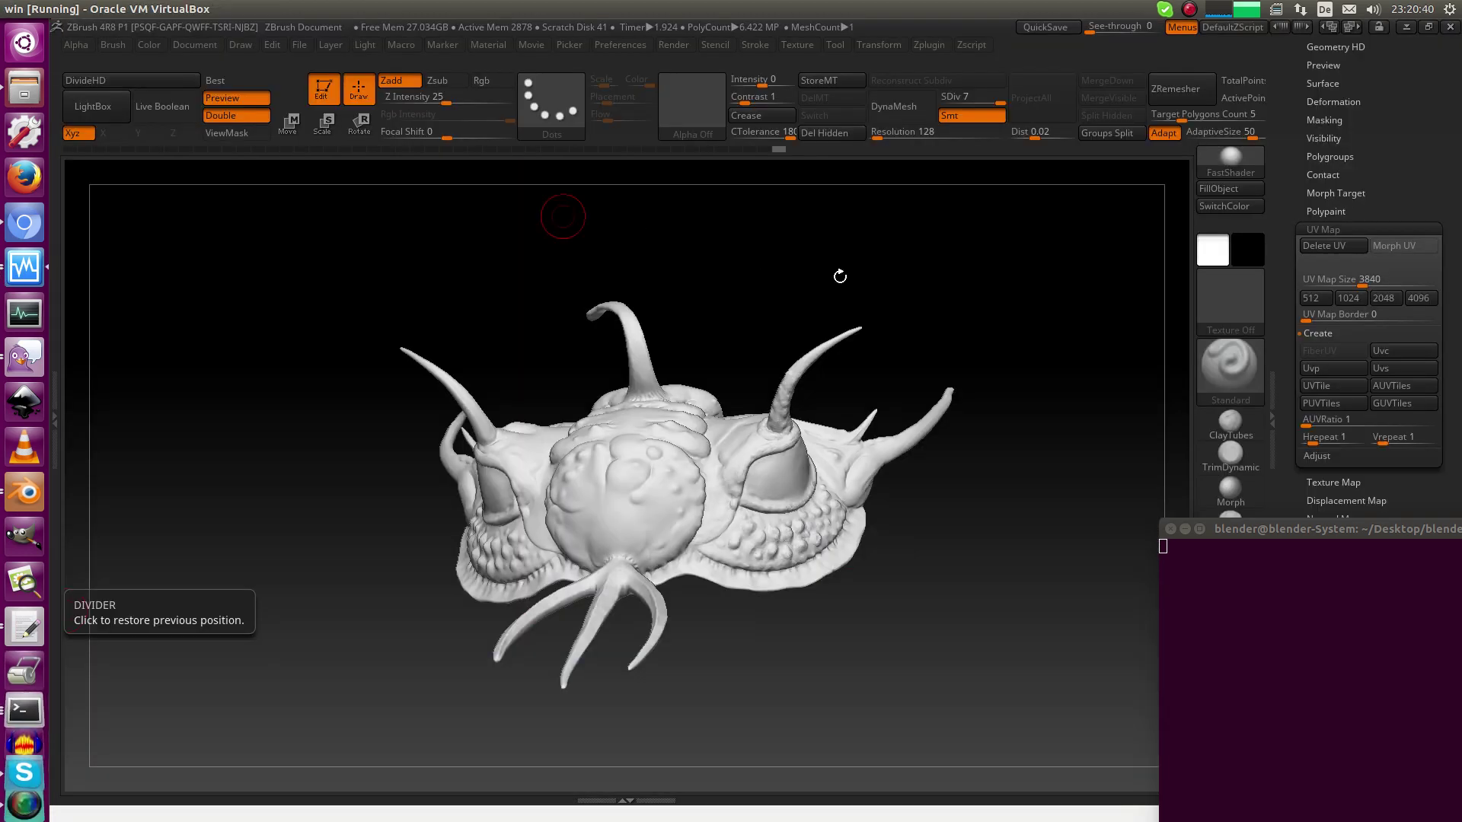
drag(888, 284, 869, 224)
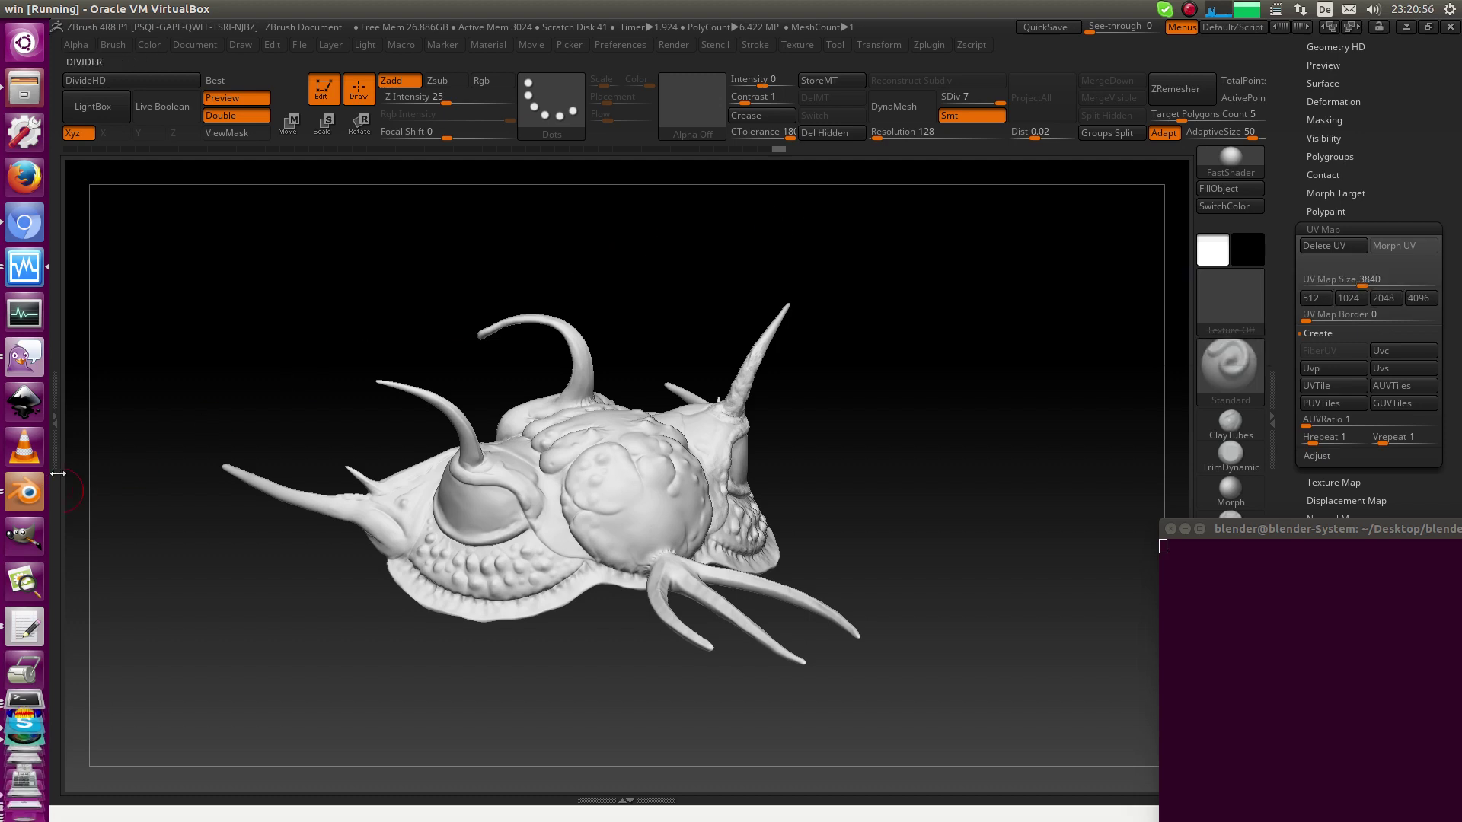
click(25, 491)
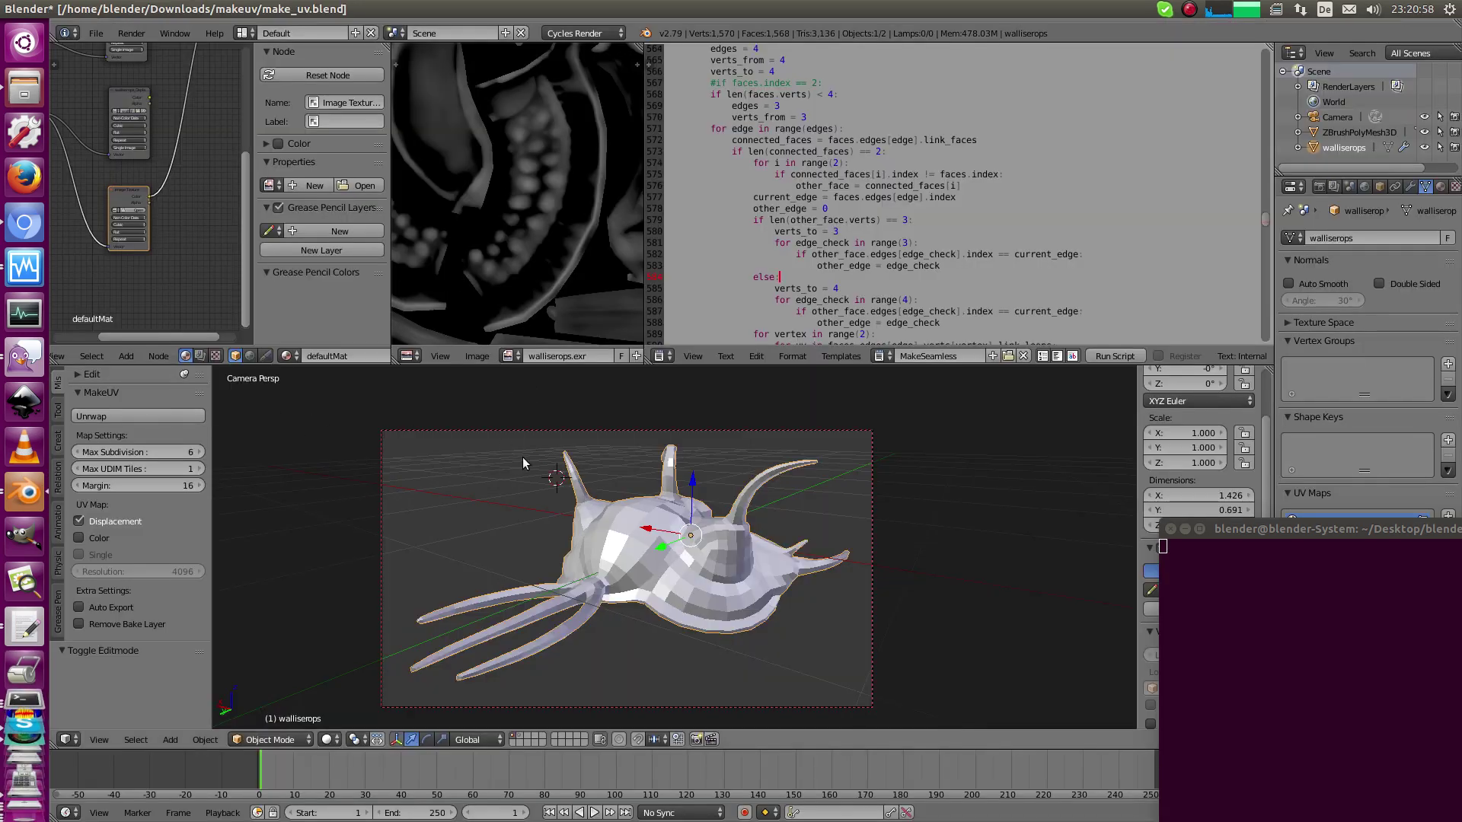
Put the walliserops mesh in Edit Mode with everything selected and show its UV layout in a maximized UV editor
shift+middle_drag(612, 477, 724, 529)
key(a)
right_click(600, 528)
key(Tab)
key(a)
key(a)
key(shift+space)
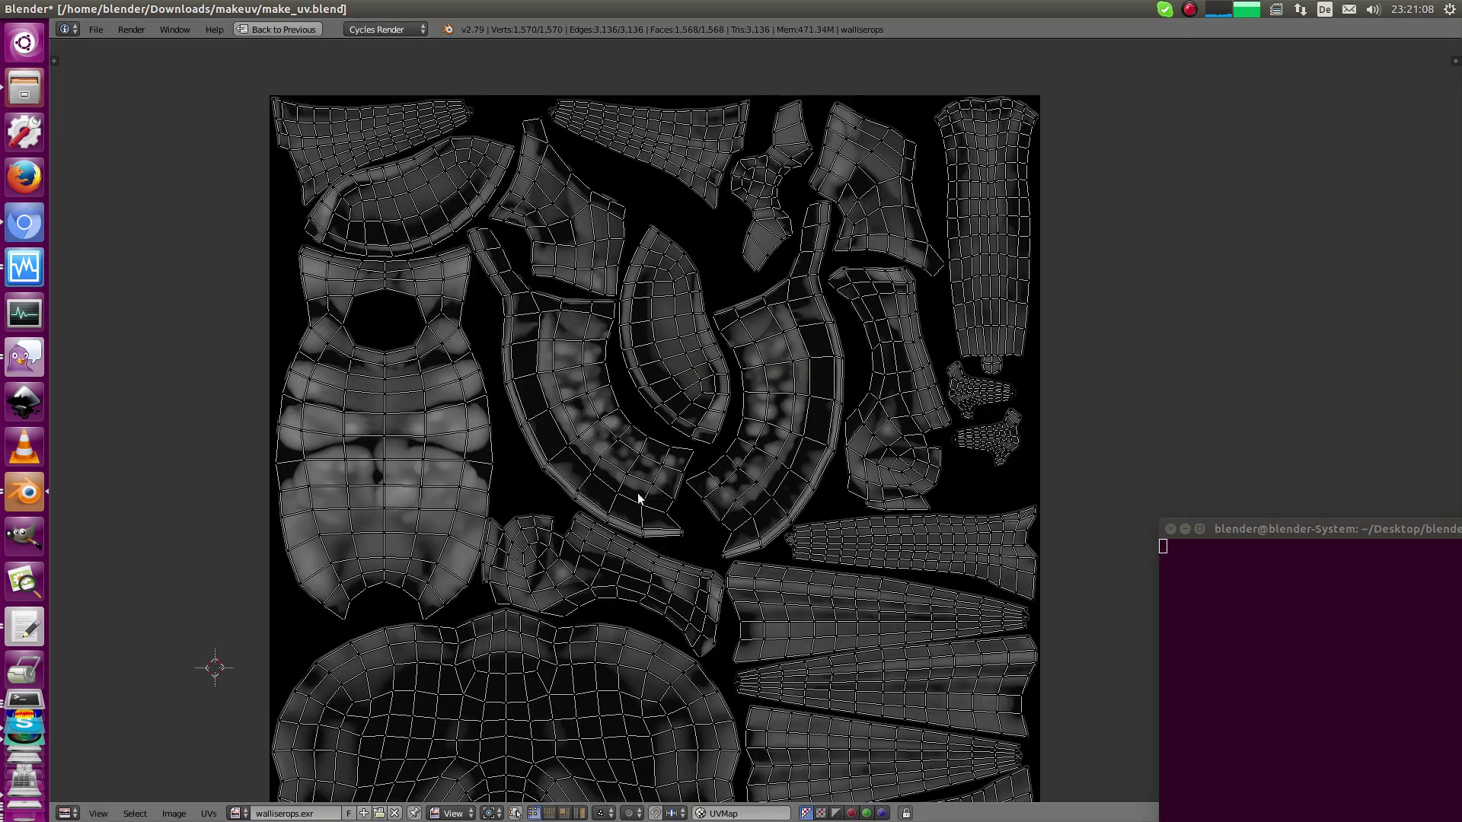
Examine the unwrapped UV islands over the walliserops.exr displacement map
ctrl+middle_drag(624, 457, 609, 399)
key(shift+space)
middle_drag(709, 585, 647, 408)
key(ctrl+Up)
ctrl+middle_drag(577, 310, 637, 432)
scroll(650, 359, up, 1)
shift+scroll(609, 388, down, 2)
scroll(586, 410, up, 1)
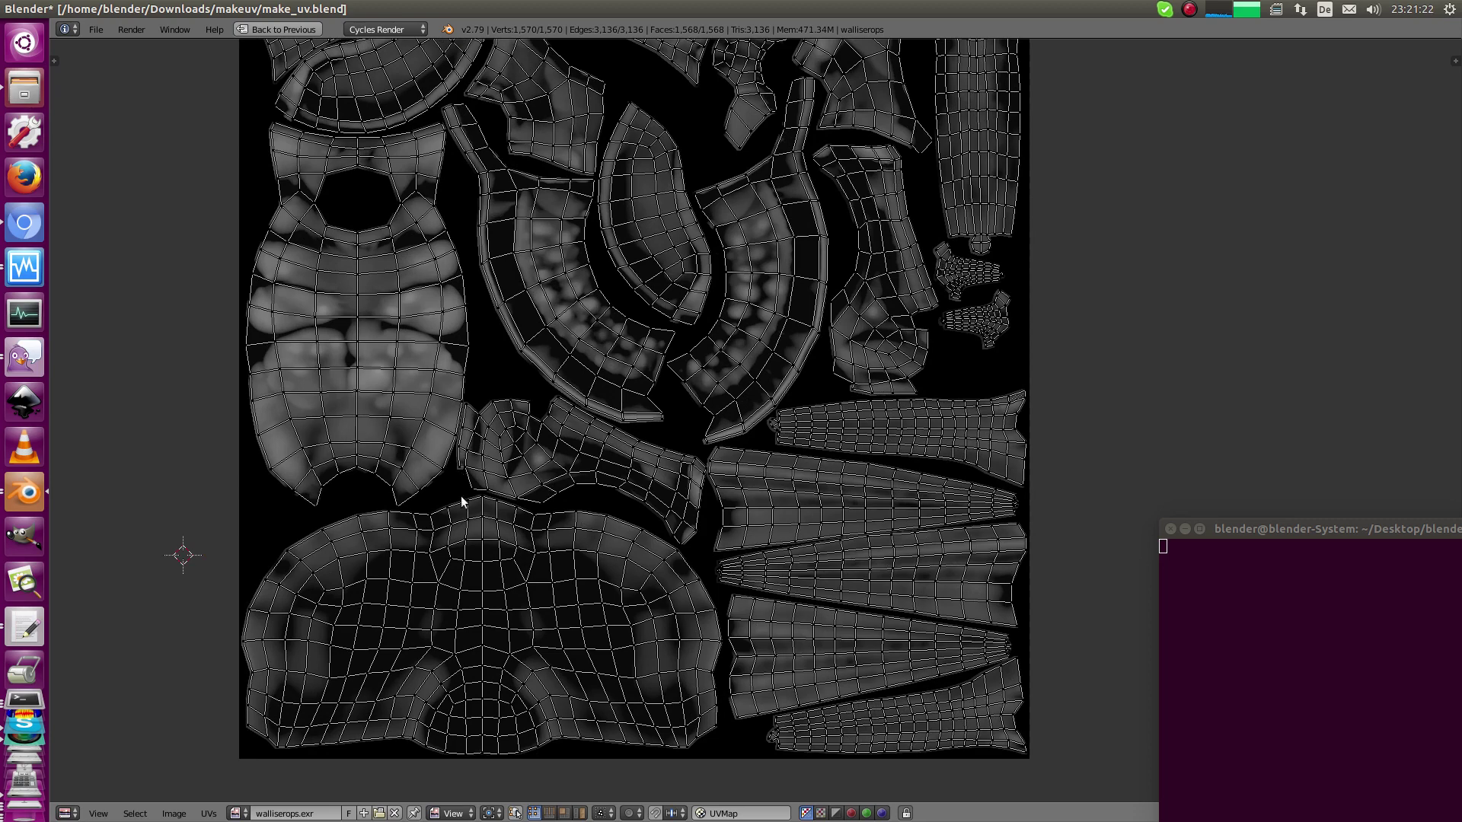
scroll(600, 478, down, 1)
shift+scroll(614, 386, up, 2)
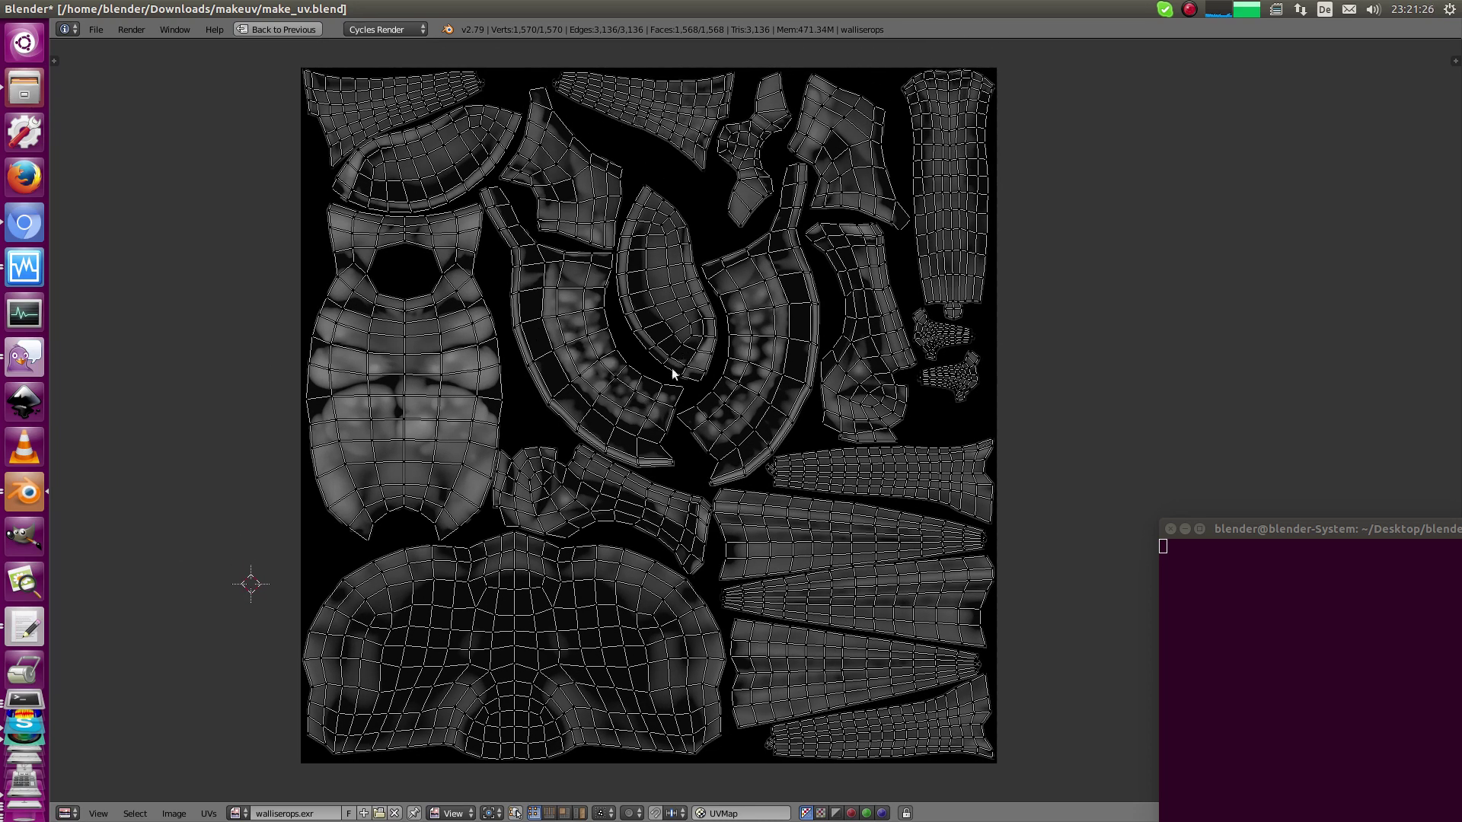
Return to the full screen layout, deselect the mesh, and view its marked seams from several sides
key(shift+space)
key(a)
middle_drag(657, 502, 588, 502)
middle_drag(691, 486, 809, 436)
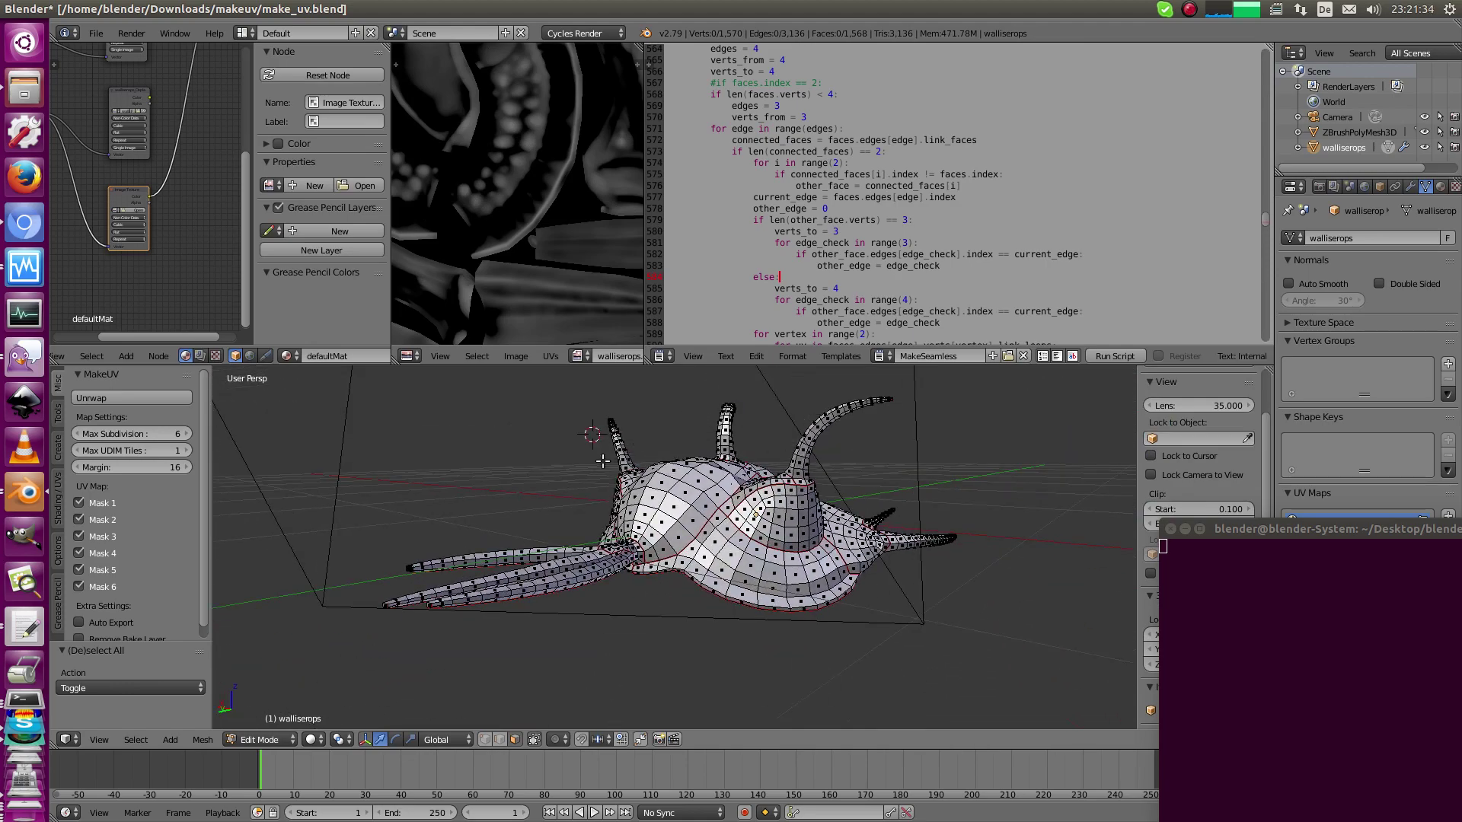
middle_drag(606, 469, 659, 521)
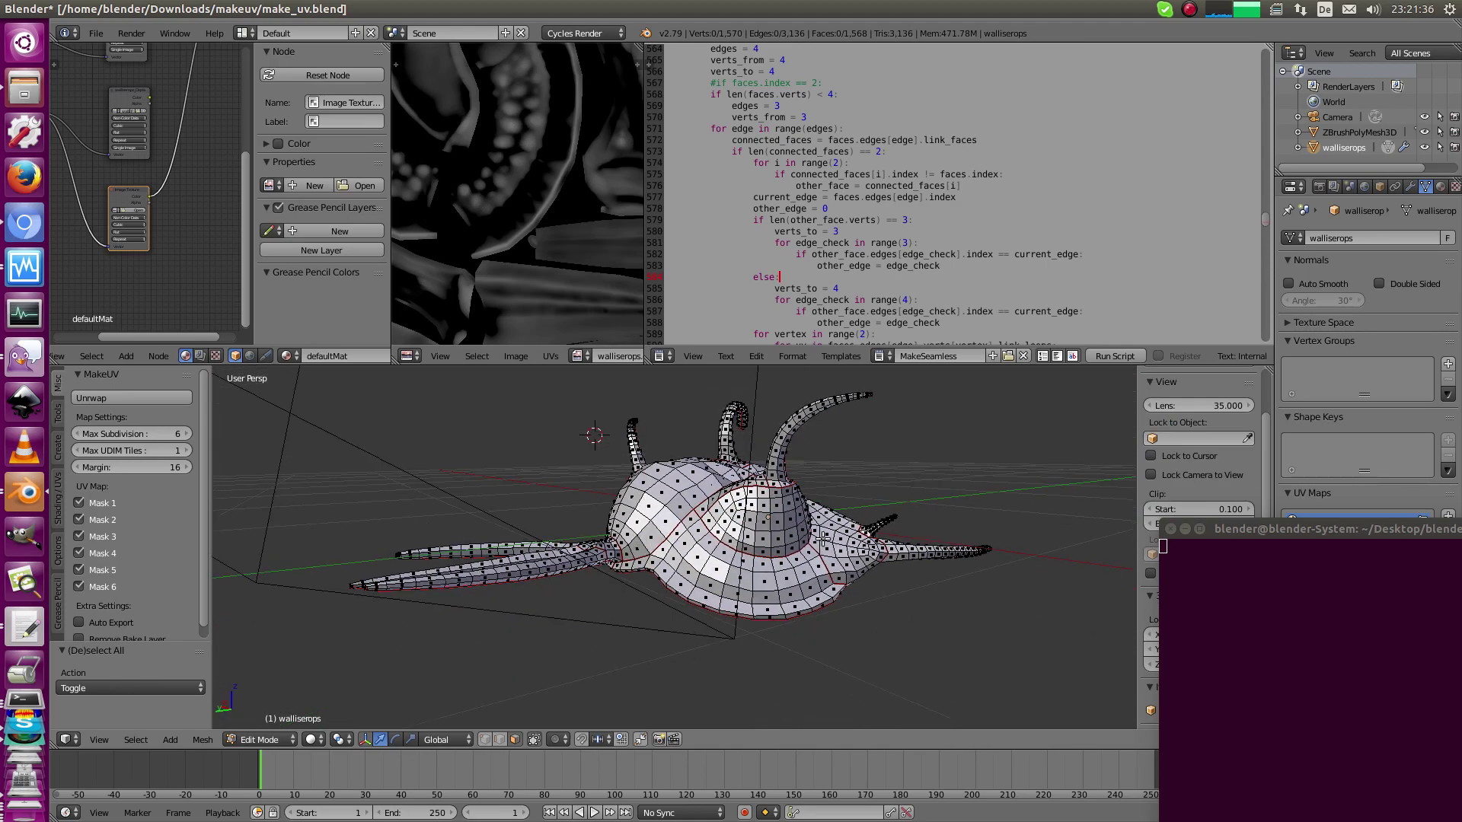
middle_drag(786, 528, 623, 487)
Select the entire mesh and highlight all of its UVs in the maximized UV editor
key(a)
key(shift+space)
ctrl+middle_drag(564, 385, 556, 431)
key(a)
middle_drag(653, 395, 655, 280)
middle_drag(683, 399, 712, 341)
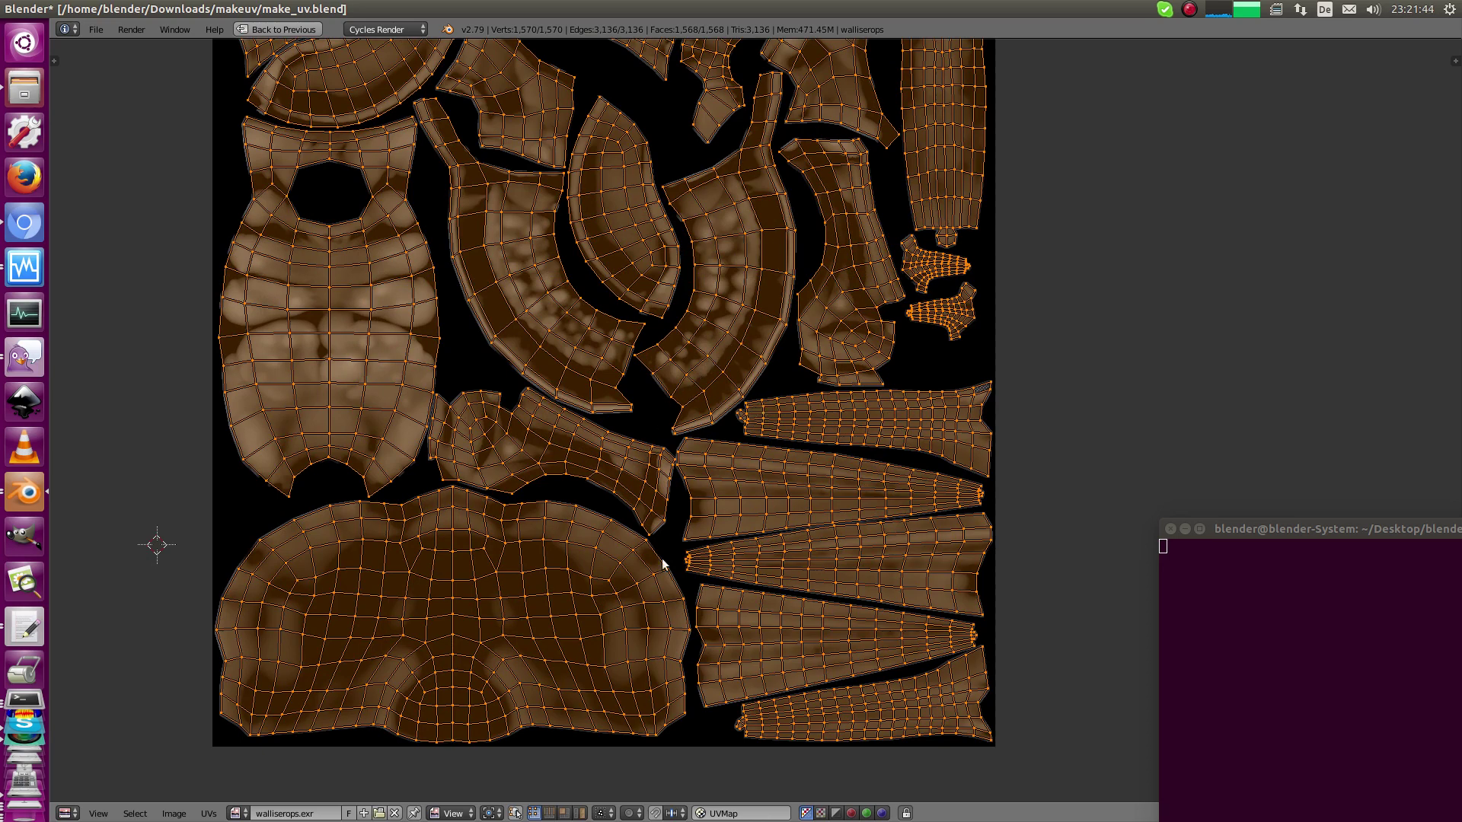
Examine how the highlighted UV islands fill the whole image tile and clear the UV selection
scroll(646, 506, down, 1)
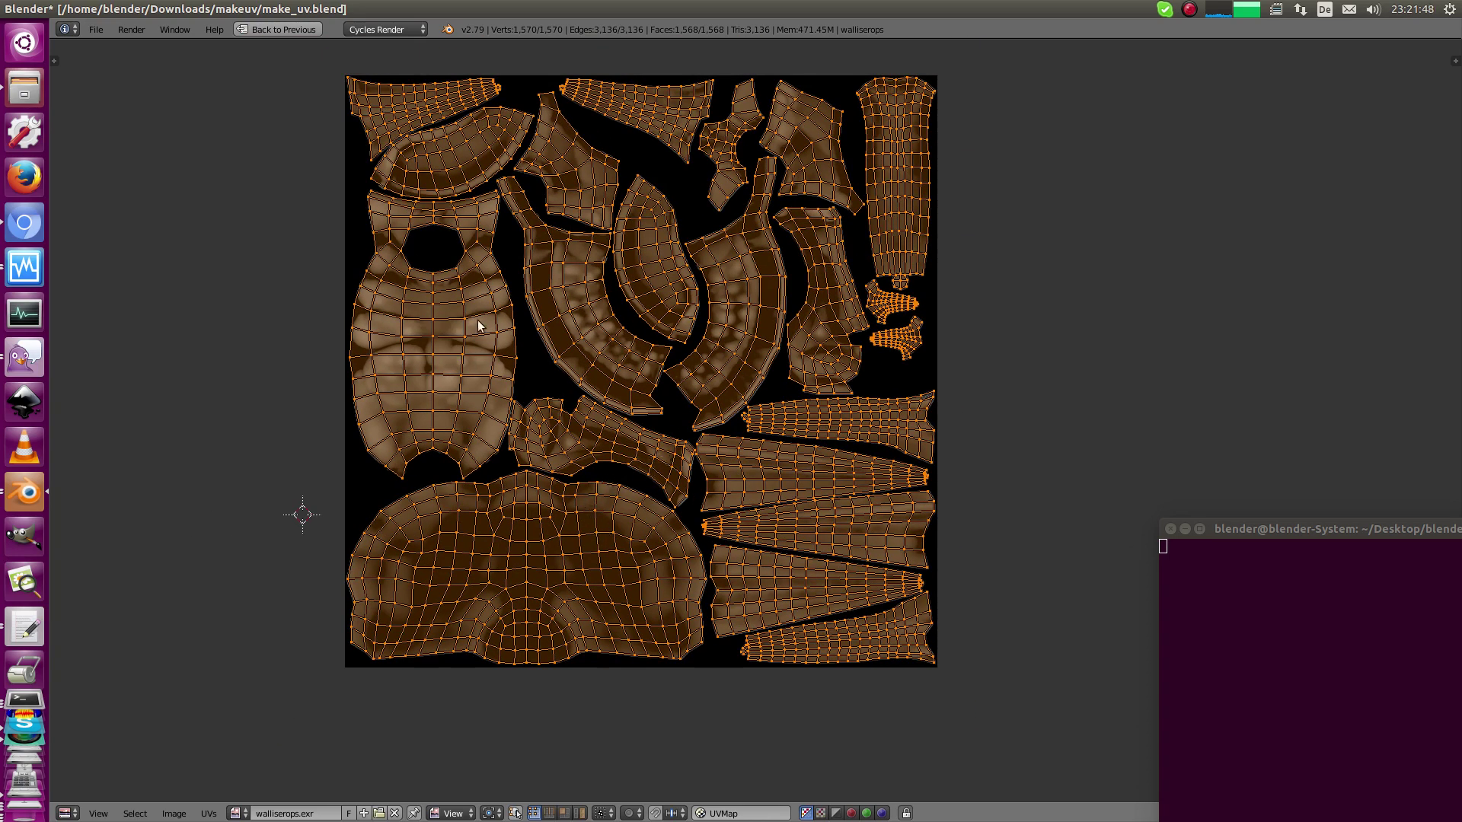
scroll(754, 411, down, 3)
middle_drag(788, 358, 546, 417)
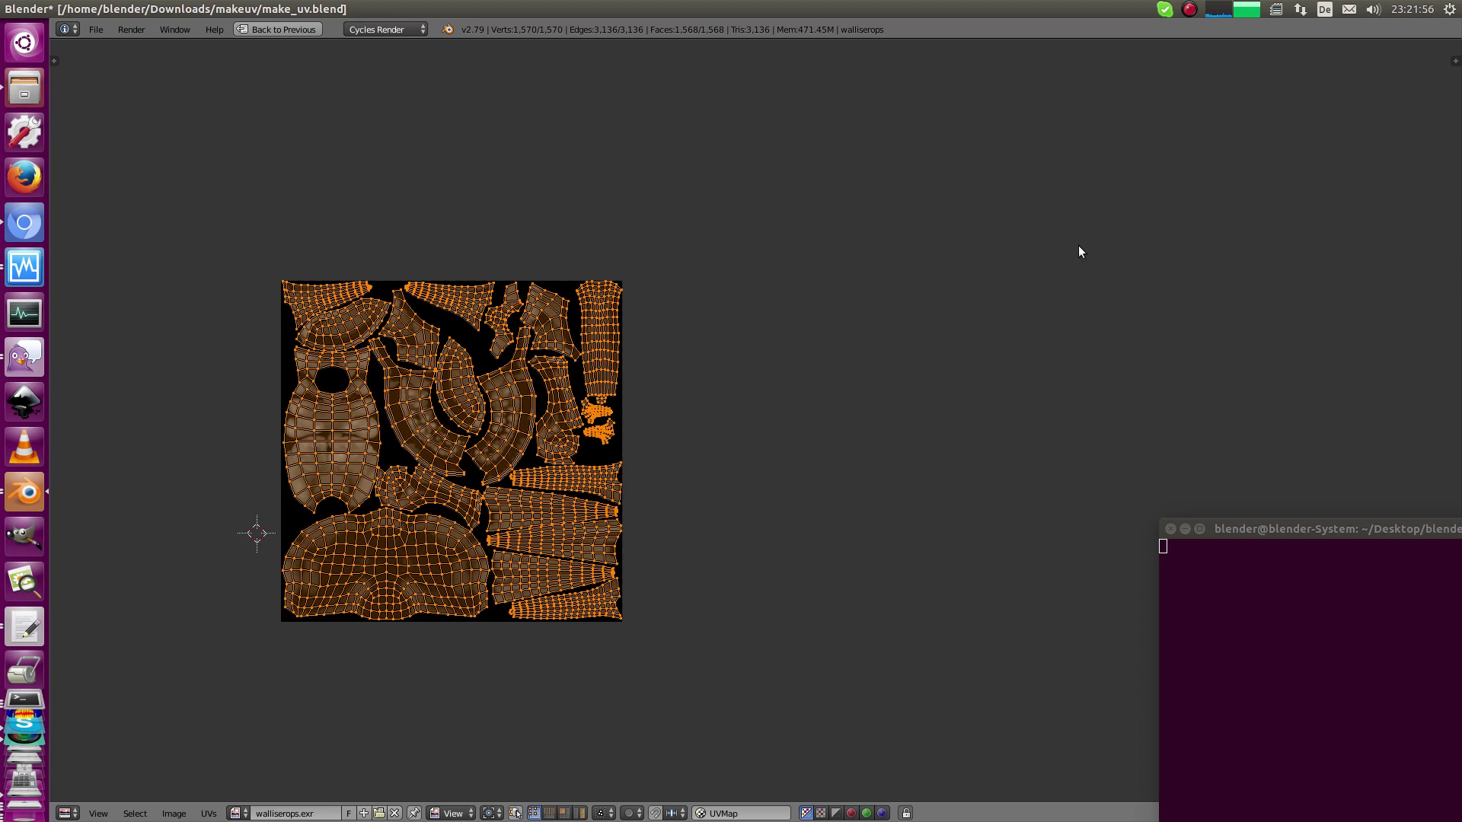
middle_drag(642, 329, 715, 277)
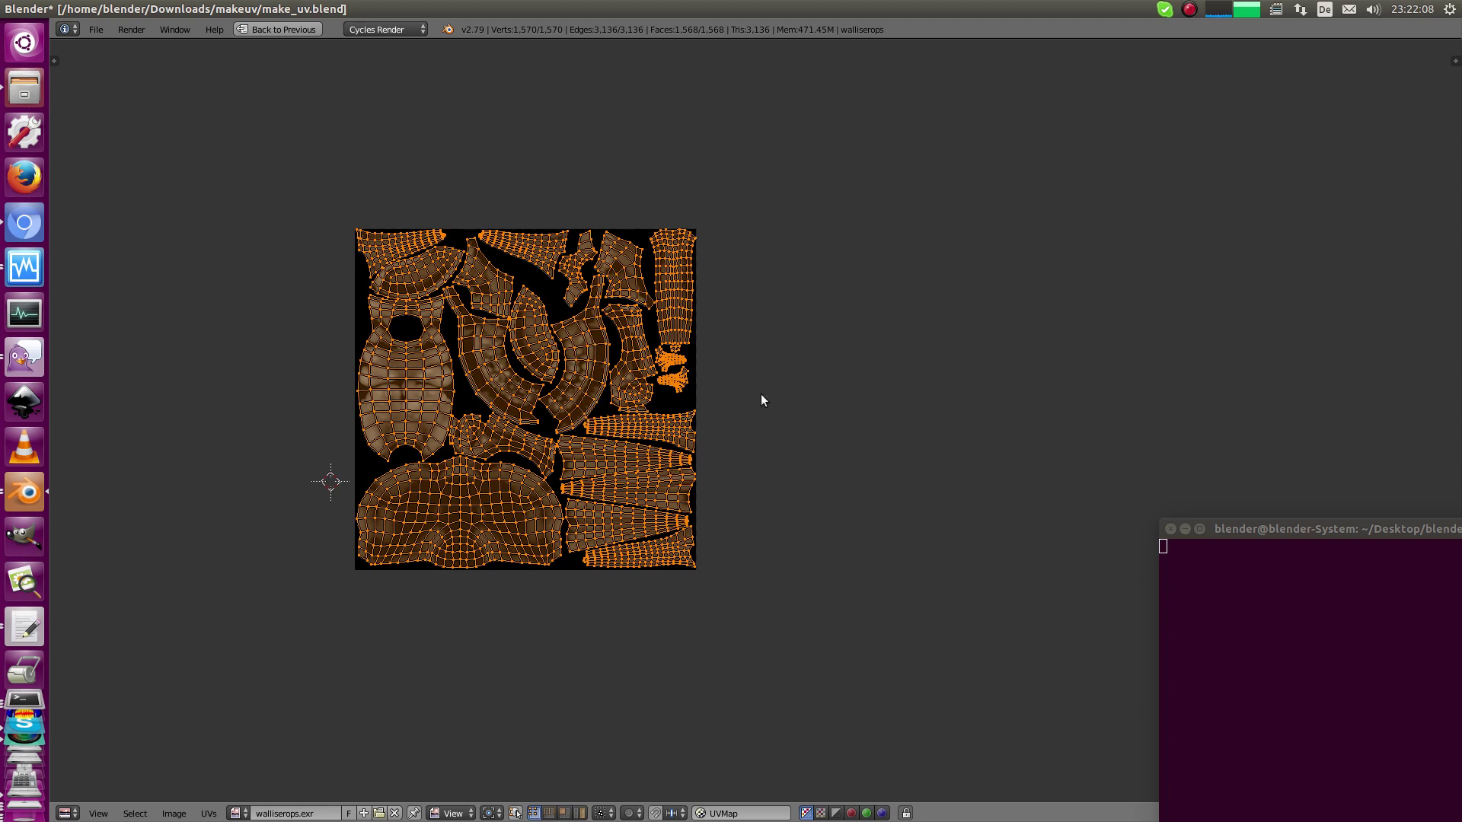
middle_drag(533, 480, 602, 469)
ctrl+middle_drag(637, 296, 642, 379)
scroll(644, 407, up, 3)
key(a)
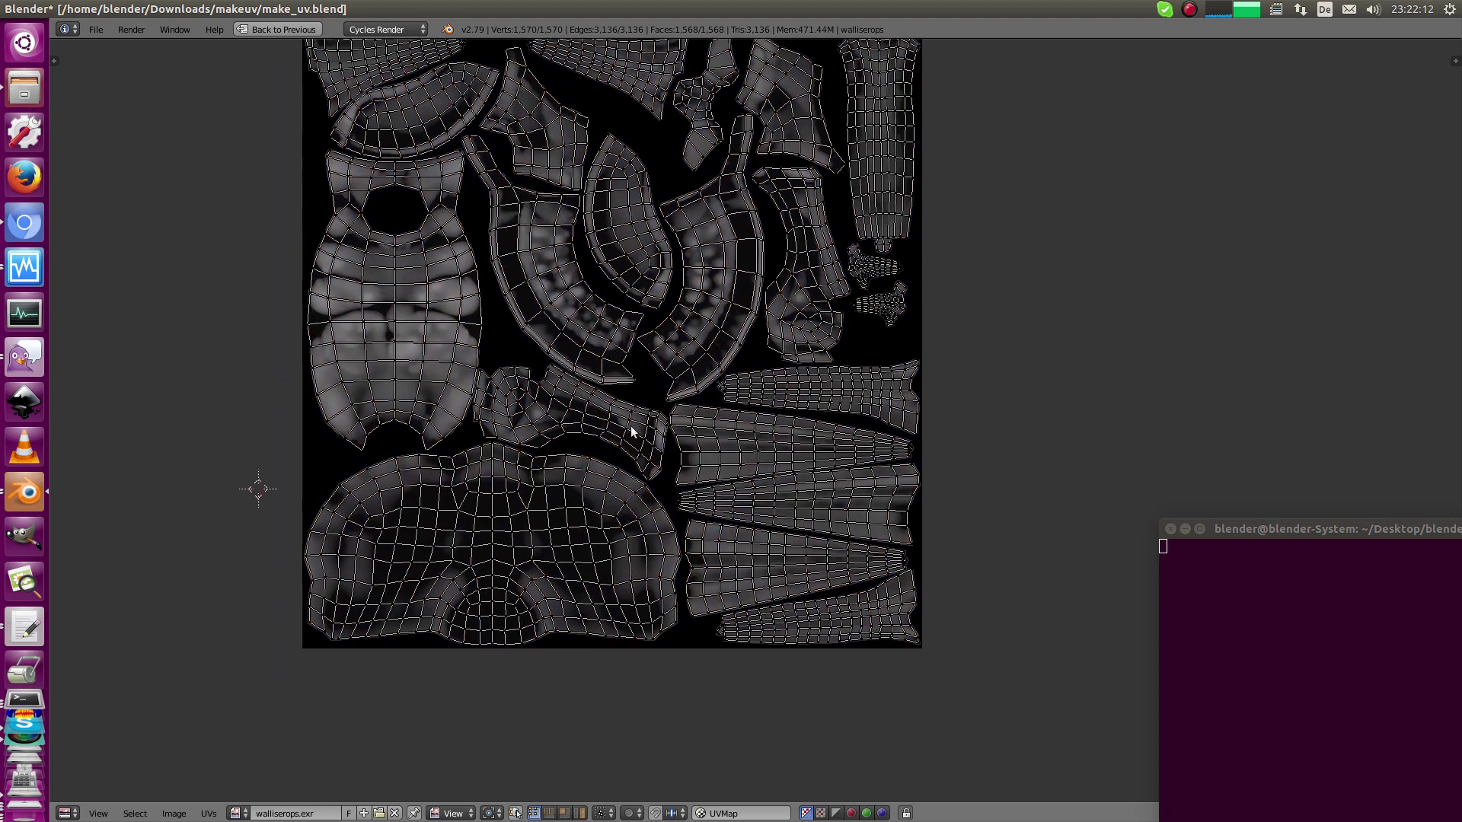
ctrl+middle_drag(628, 435, 695, 474)
Hide the UV overlay by leaving Edit Mode and inspect the displacement map's painted detail up close
key(Tab)
scroll(694, 474, up, 2)
middle_drag(506, 460, 679, 447)
scroll(719, 516, up, 3)
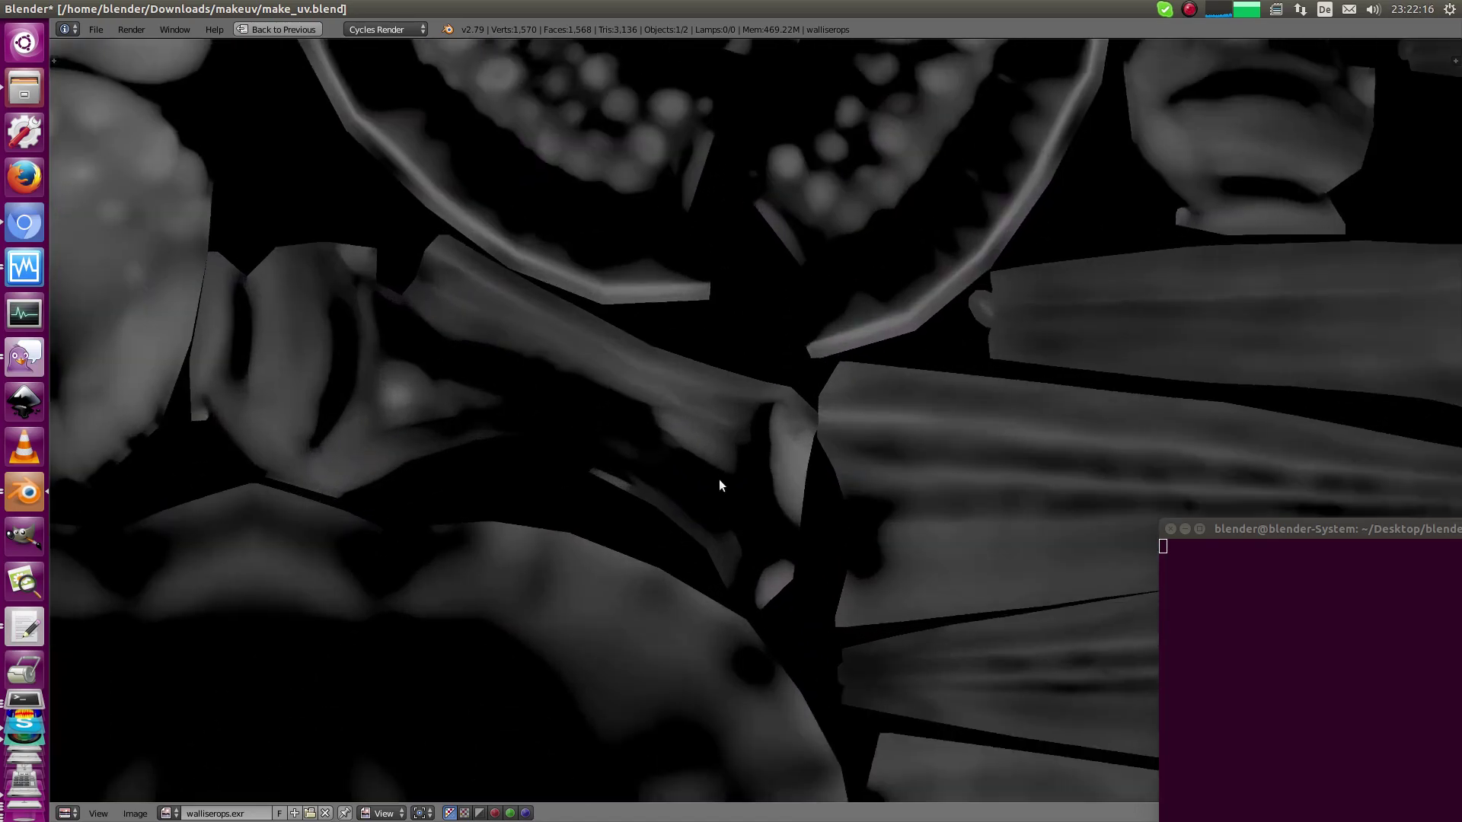
key(Tab)
scroll(727, 458, up, 4)
scroll(651, 414, down, 6)
Restore the full screen layout in Object Mode and show the walliserops object's Subdivision Surface modifier settings
key(ctrl+Up)
key(Tab)
middle_drag(704, 546, 660, 538)
click(1410, 187)
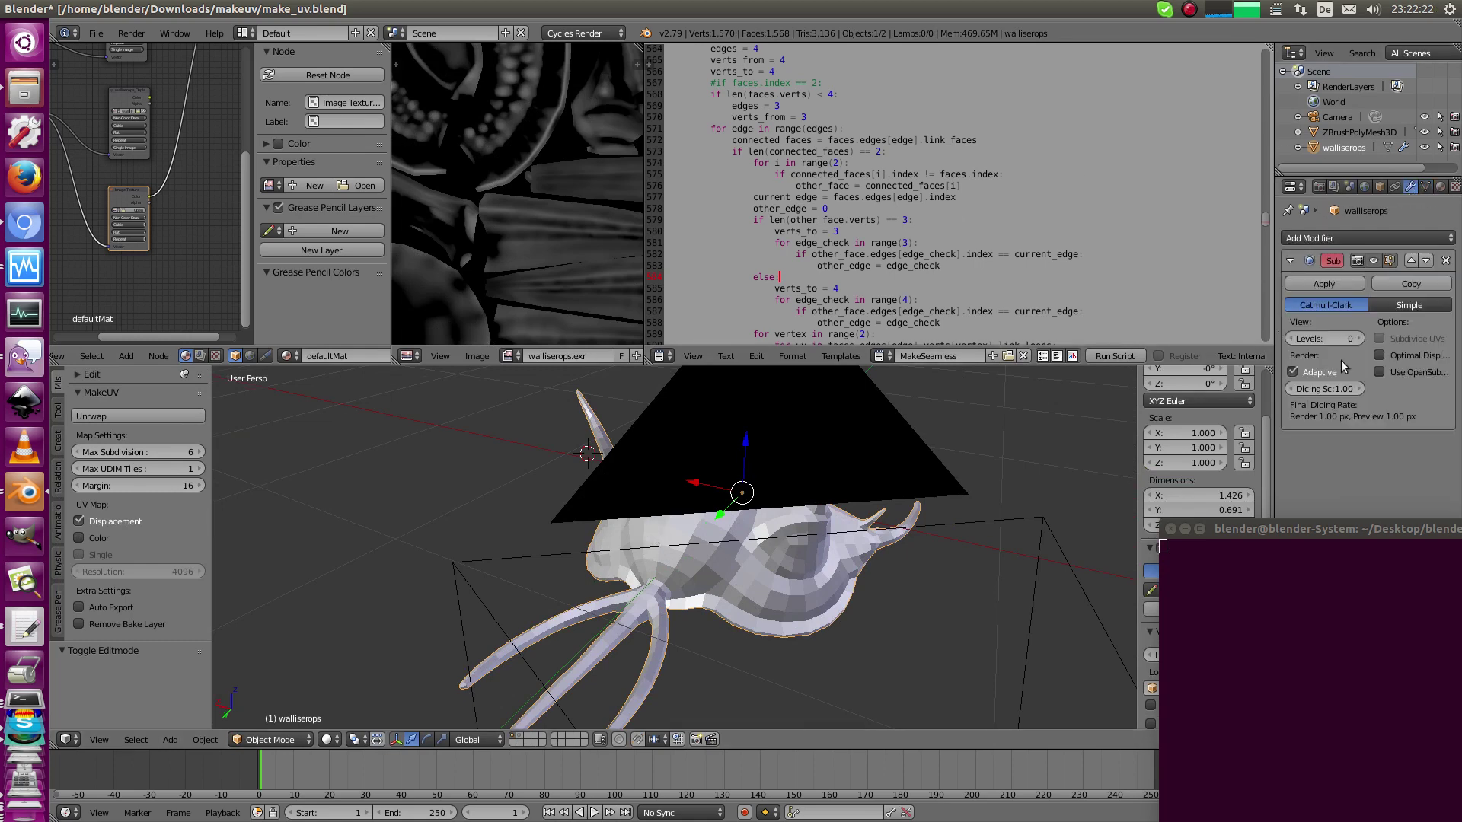
Display the Render Result in the image editor, maximized and at actual size
click(508, 356)
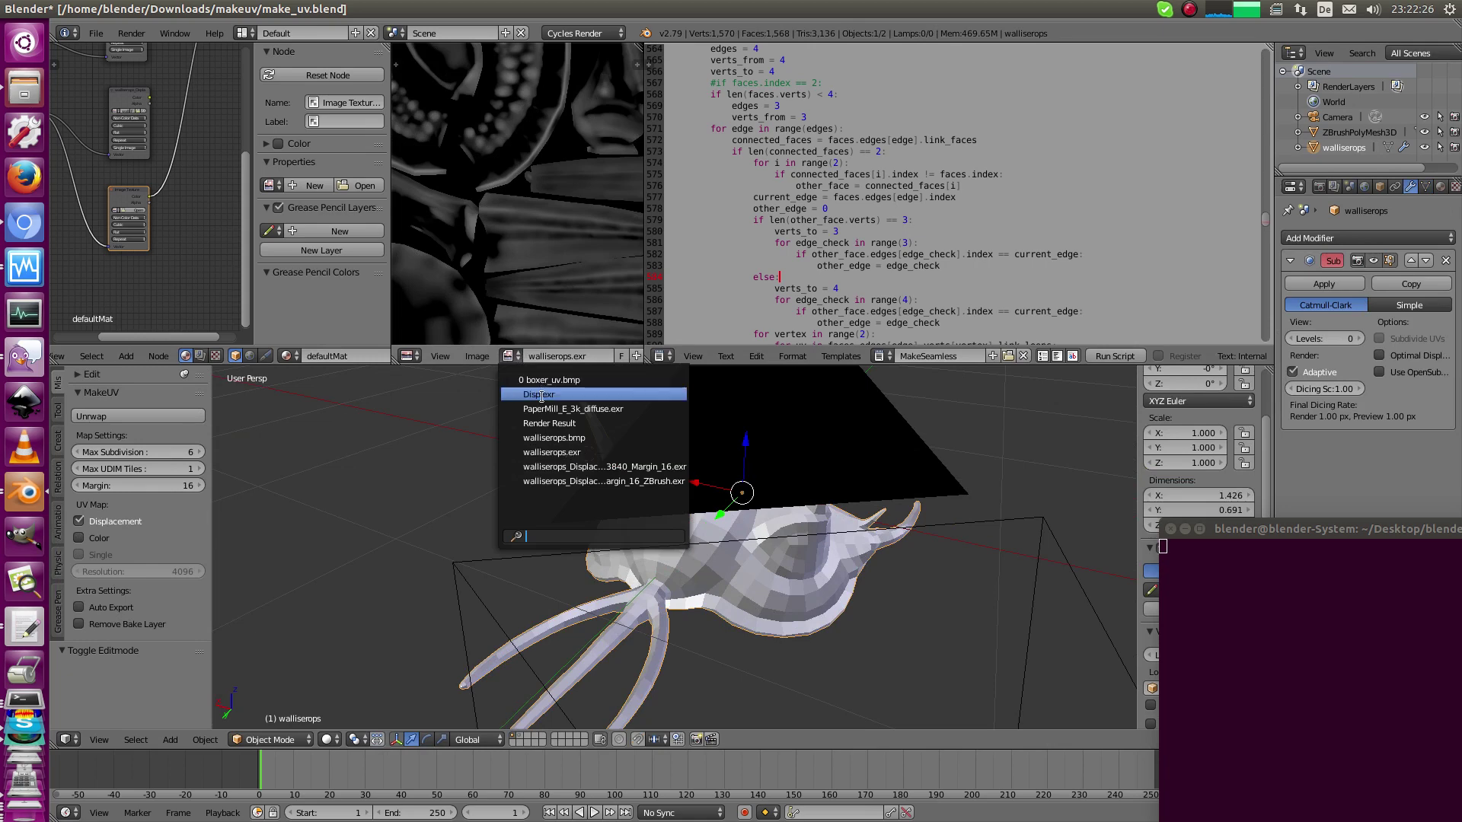
click(549, 424)
scroll(585, 354, down, 5)
key(shift+space)
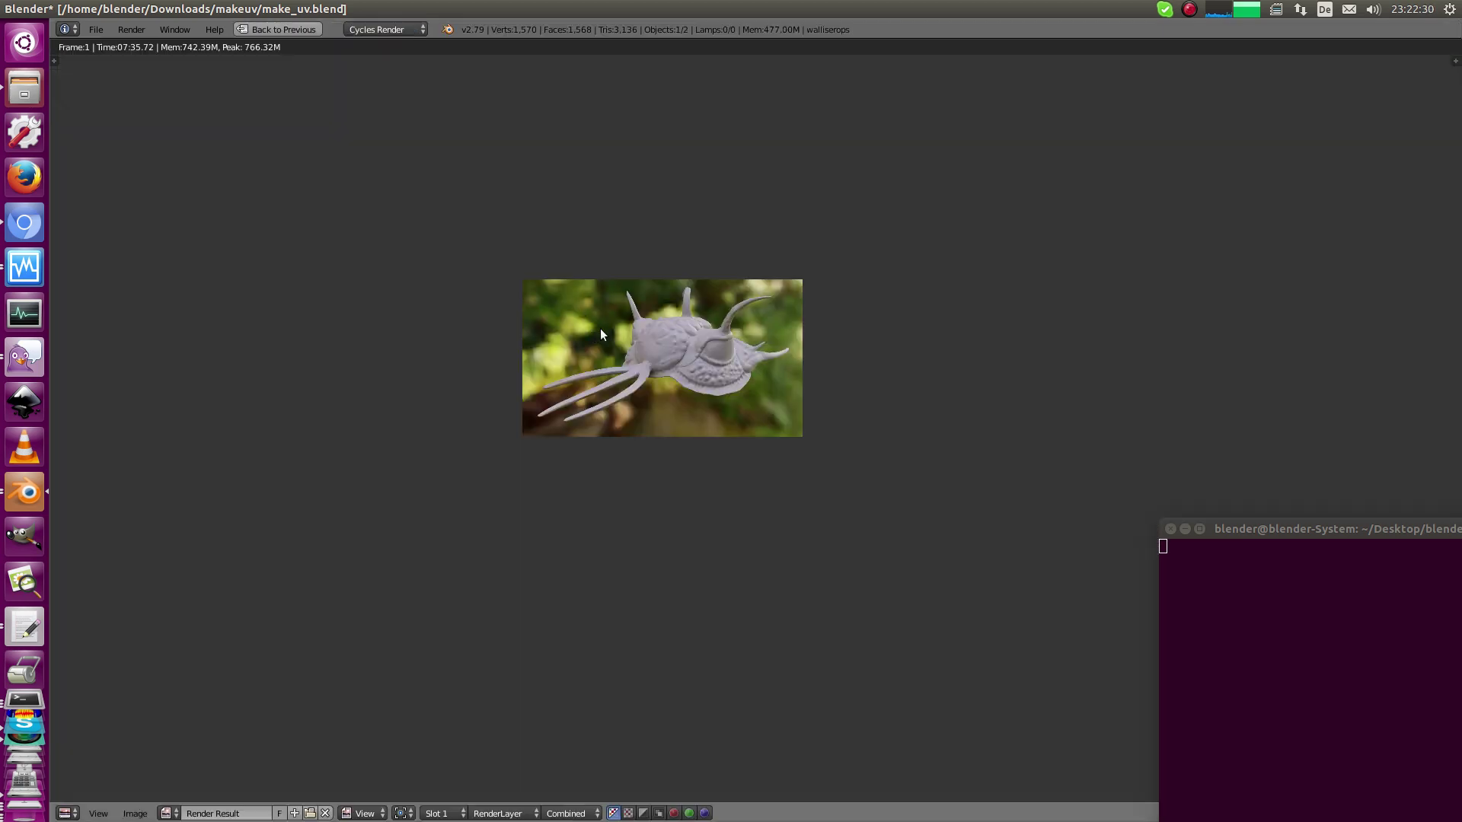
key(KP_1)
middle_drag(475, 408, 790, 616)
middle_drag(707, 441, 763, 533)
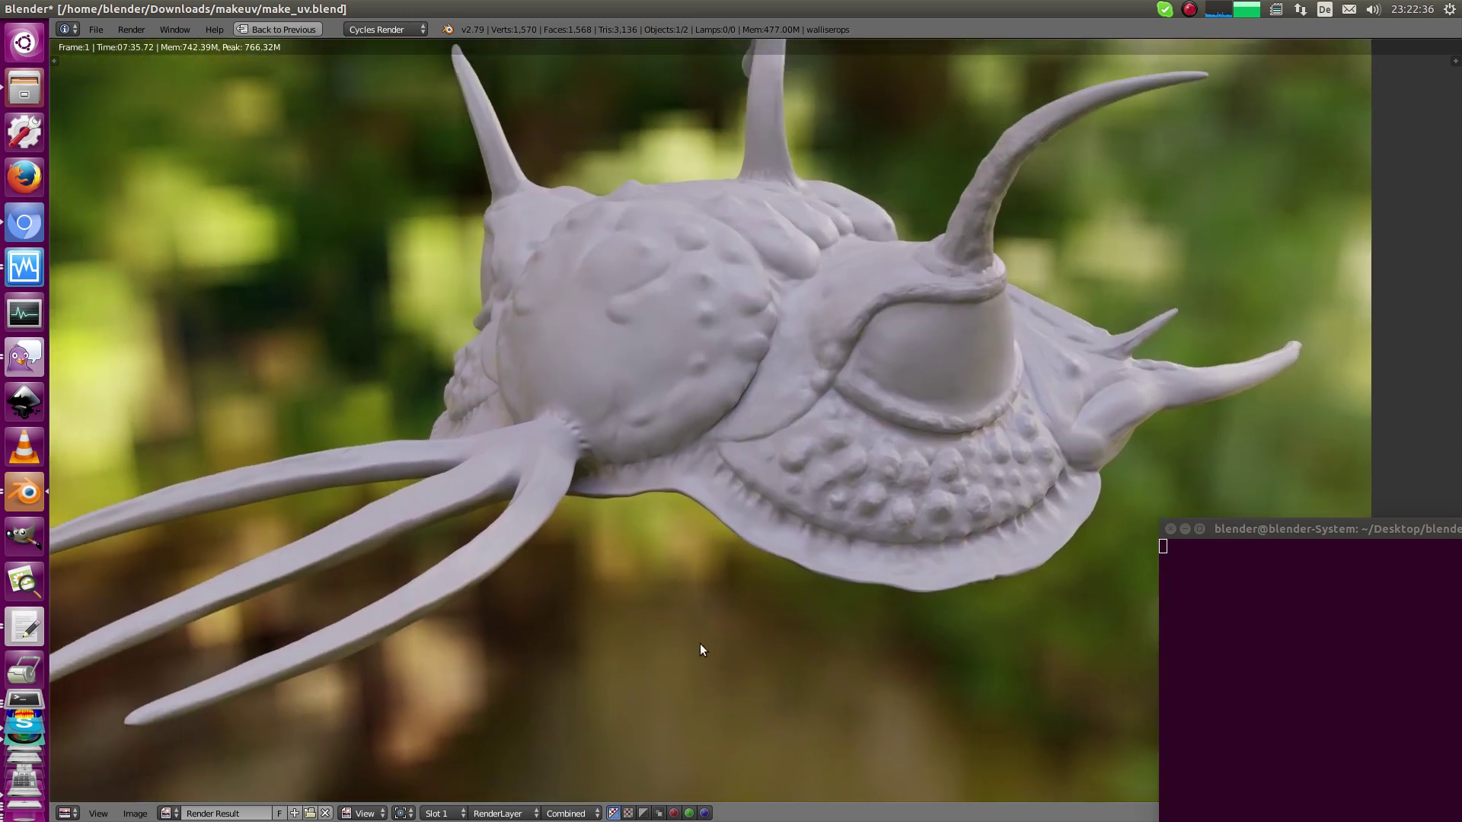
Examine the rendered displacement detail on the creature's bumpy head and the lobes along its back
middle_drag(684, 636, 709, 562)
scroll(789, 349, up, 6)
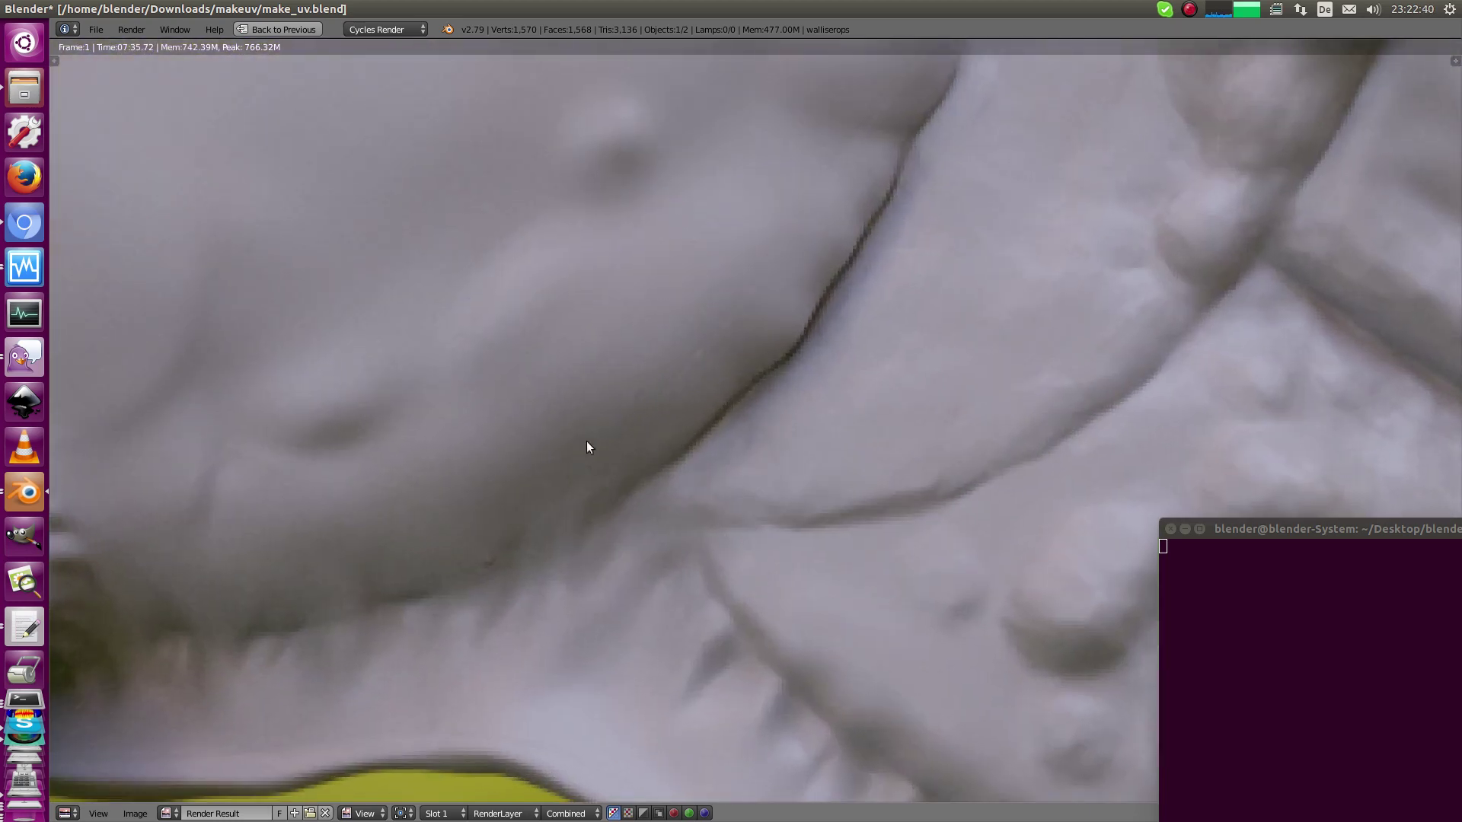
middle_drag(788, 302, 615, 484)
middle_drag(755, 306, 644, 515)
middle_drag(821, 270, 631, 611)
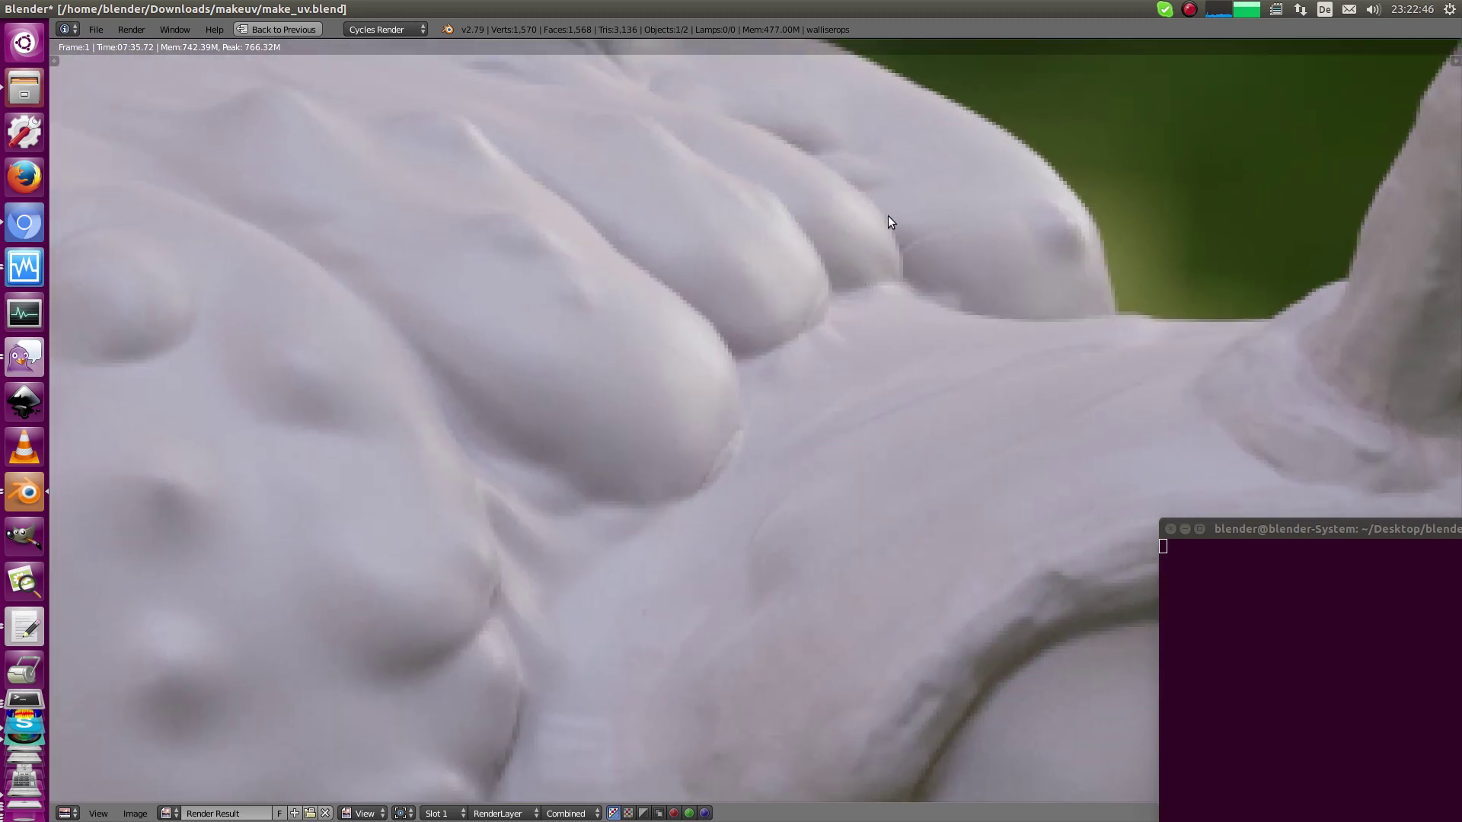
middle_drag(792, 186, 806, 542)
scroll(701, 418, up, 2)
scroll(702, 418, down, 3)
scroll(812, 411, down, 1)
middle_drag(932, 494, 664, 341)
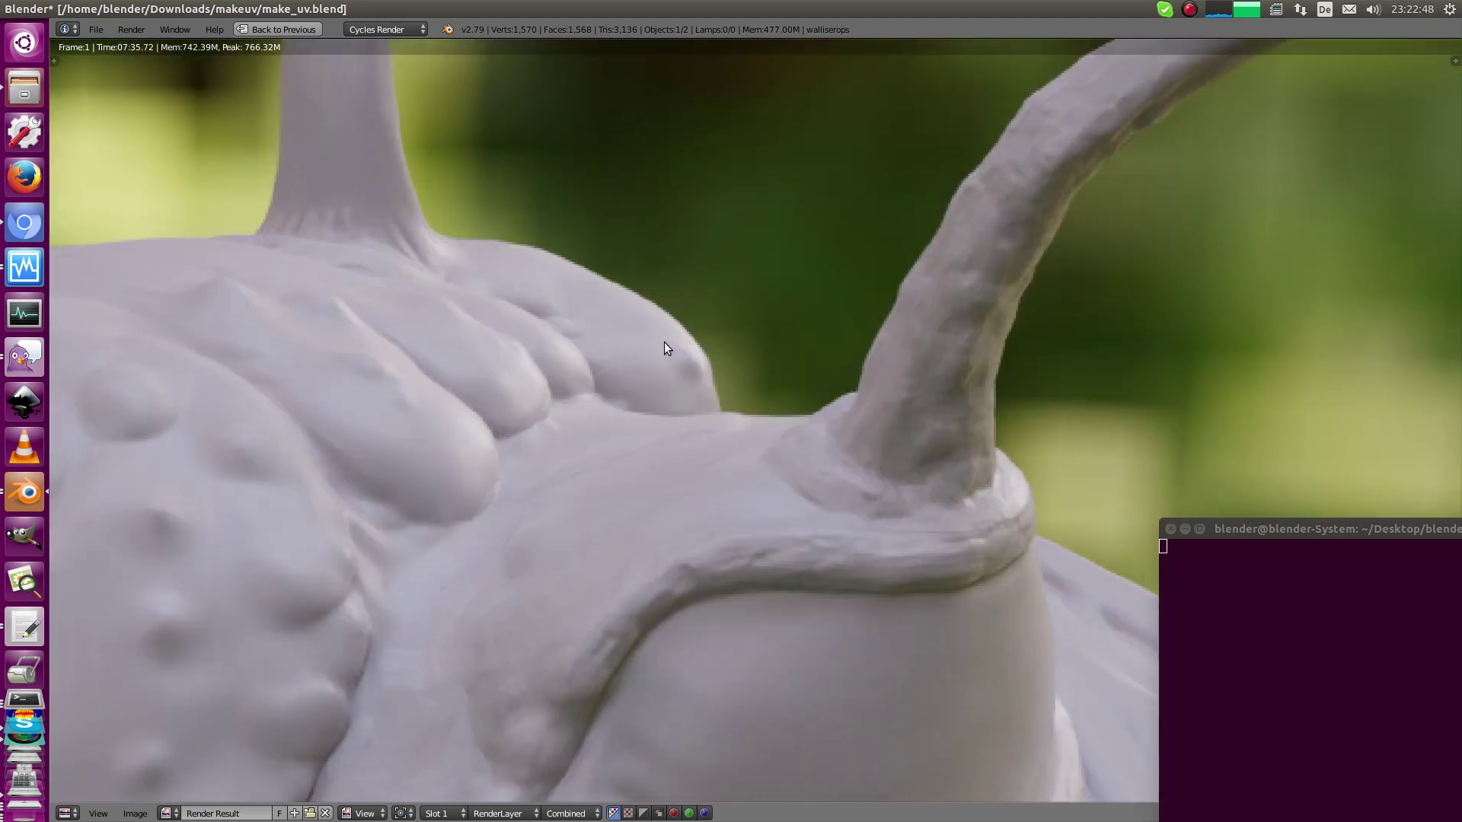
Examine the render around the eye ridge, the curved horn's base and the beaded lower rim
scroll(709, 415, up, 2)
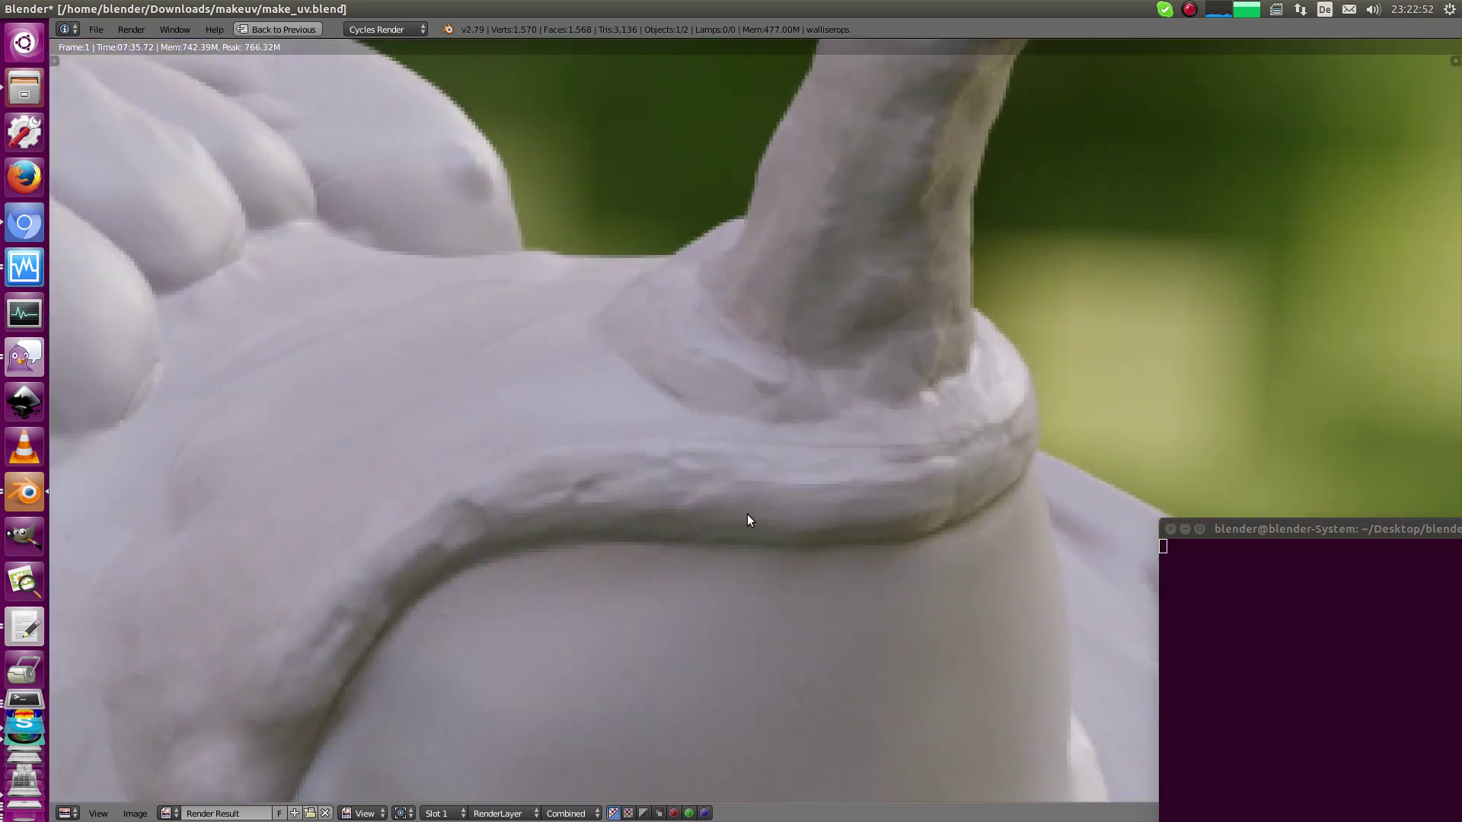
scroll(765, 498, down, 1)
scroll(766, 498, up, 2)
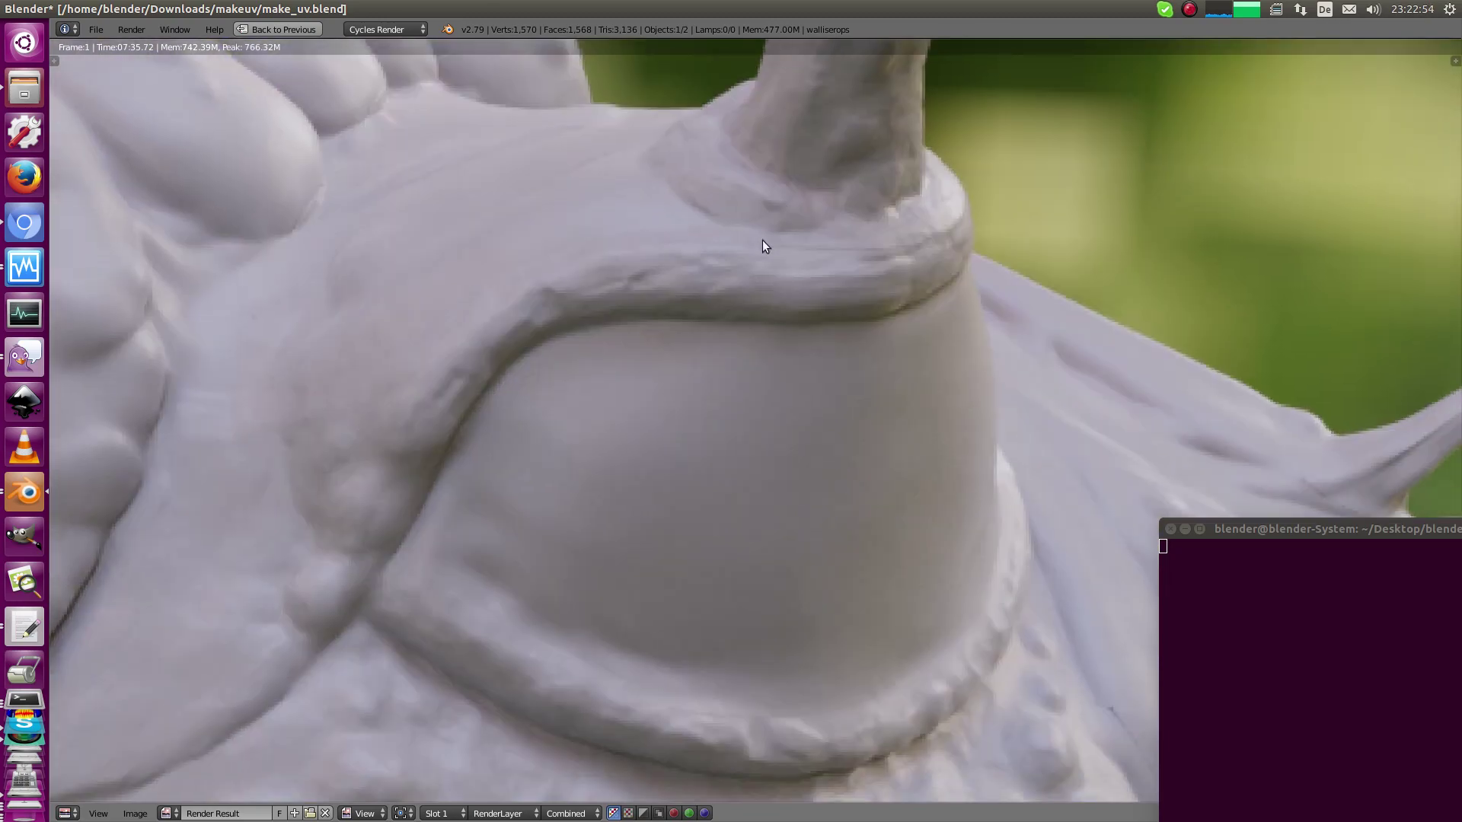
scroll(743, 506, down, 2)
scroll(792, 427, up, 1)
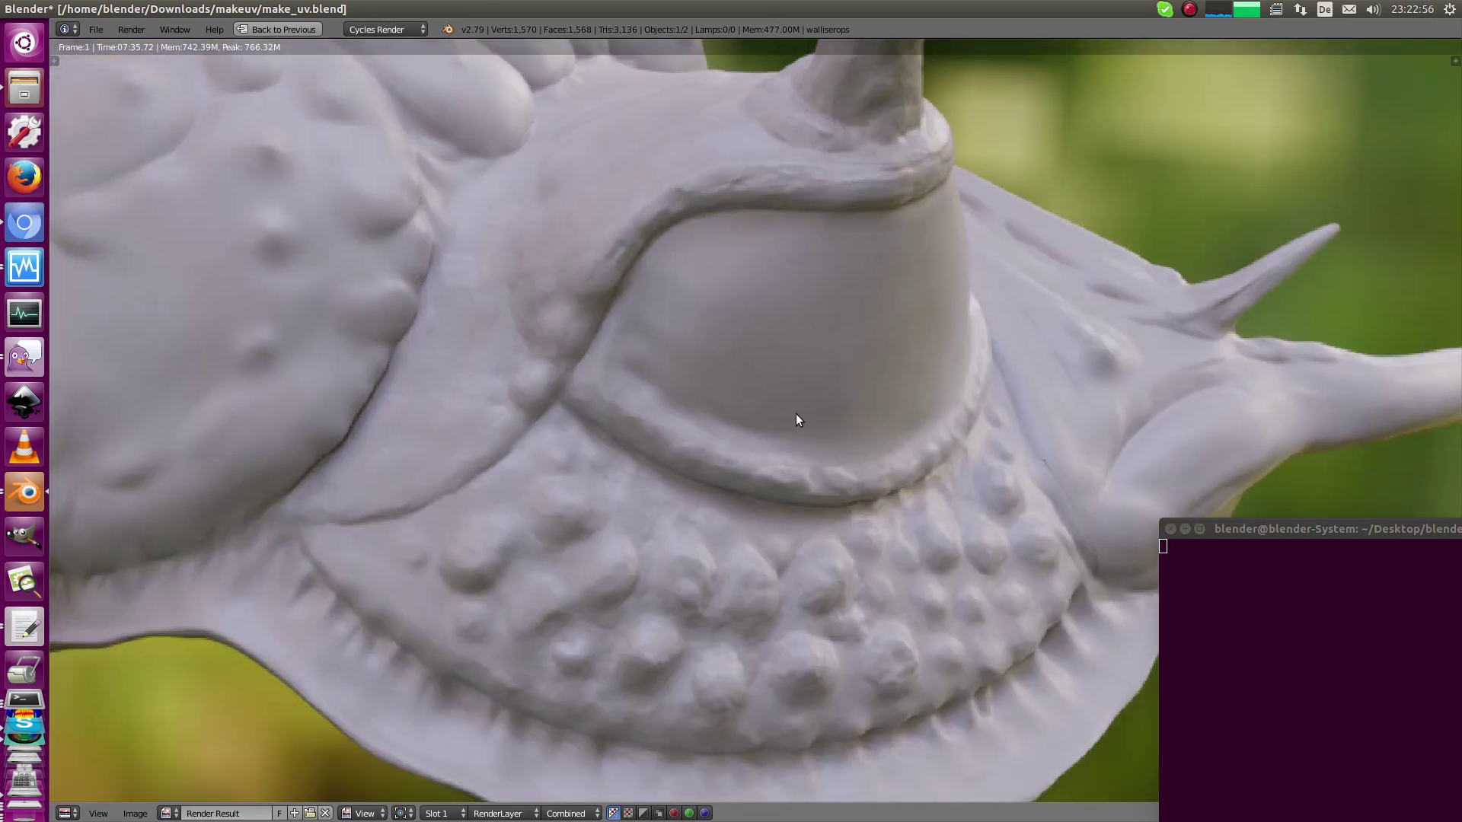
scroll(733, 527, up, 2)
scroll(611, 360, down, 1)
scroll(595, 338, up, 1)
mouse_move(571, 376)
mouse_down()
mouse_move(601, 334)
mouse_move(615, 382)
mouse_move(590, 358)
mouse_up()
scroll(640, 396, down, 1)
scroll(642, 541, down, 4)
scroll(874, 105, up, 3)
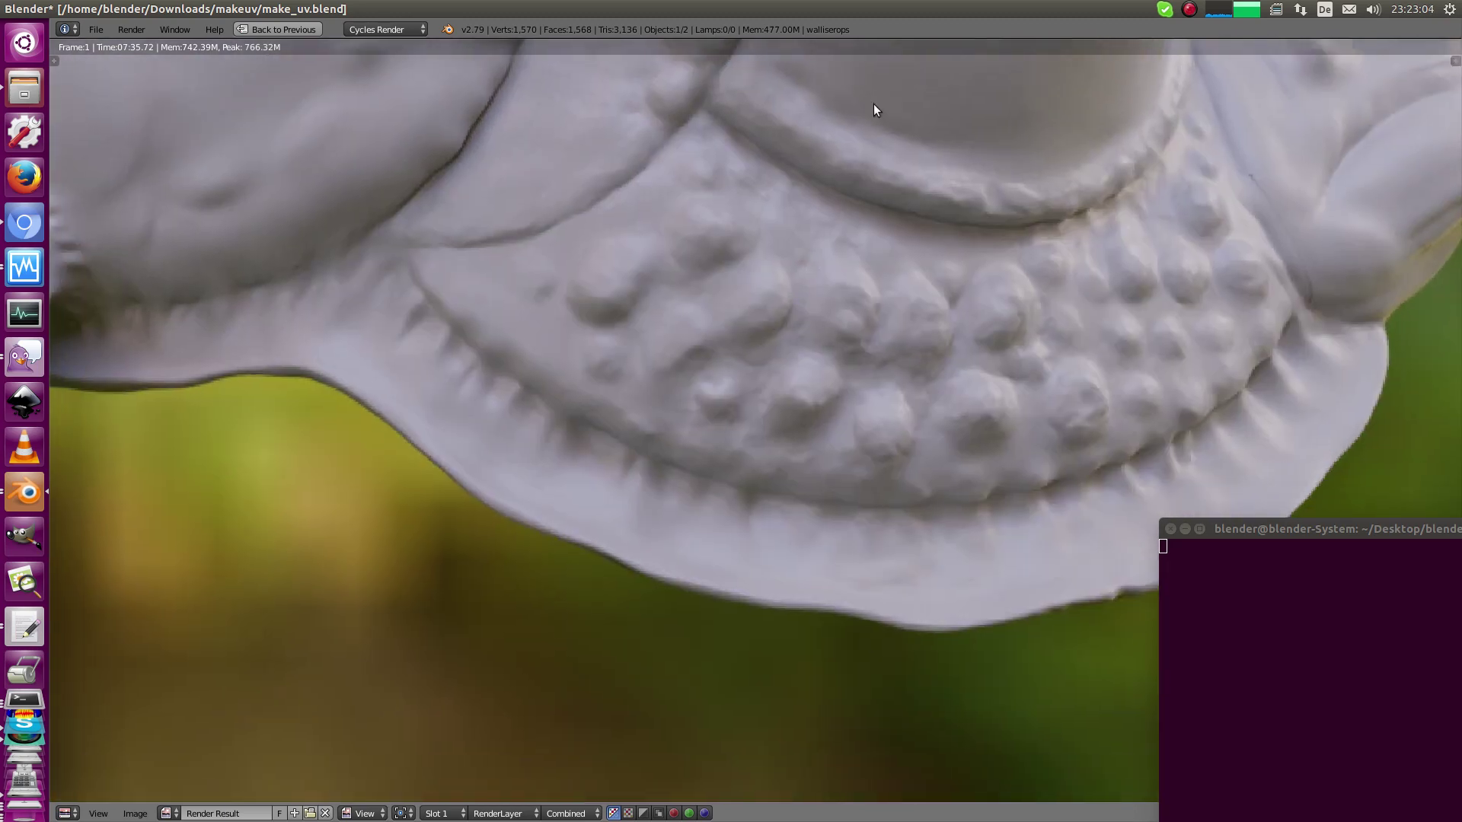
Examine the render where the three front prongs join the head and around the far spine's base
middle_drag(372, 369, 584, 473)
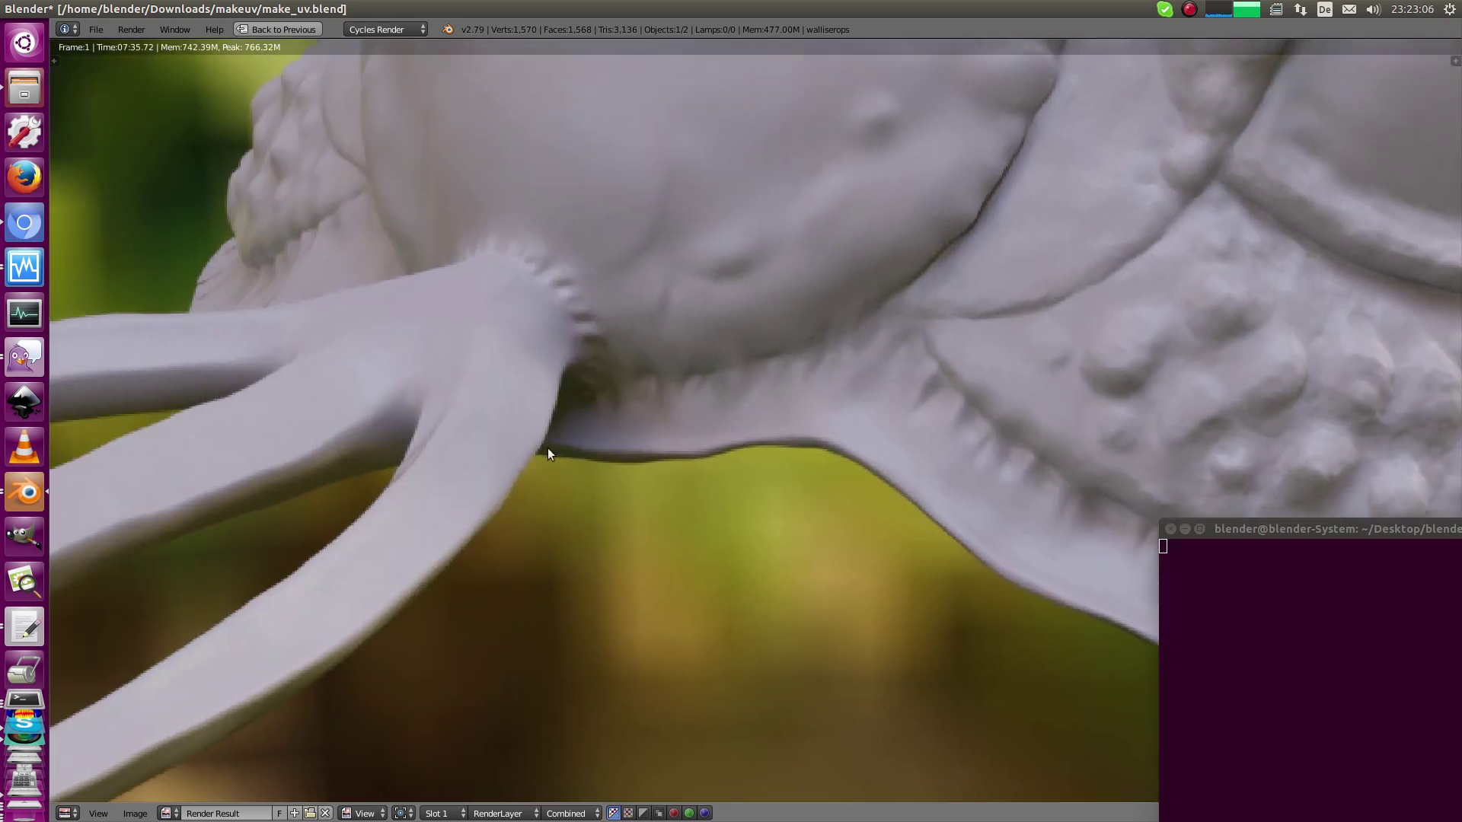
scroll(555, 431, up, 2)
scroll(685, 507, down, 2)
scroll(718, 438, up, 2)
scroll(772, 428, down, 2)
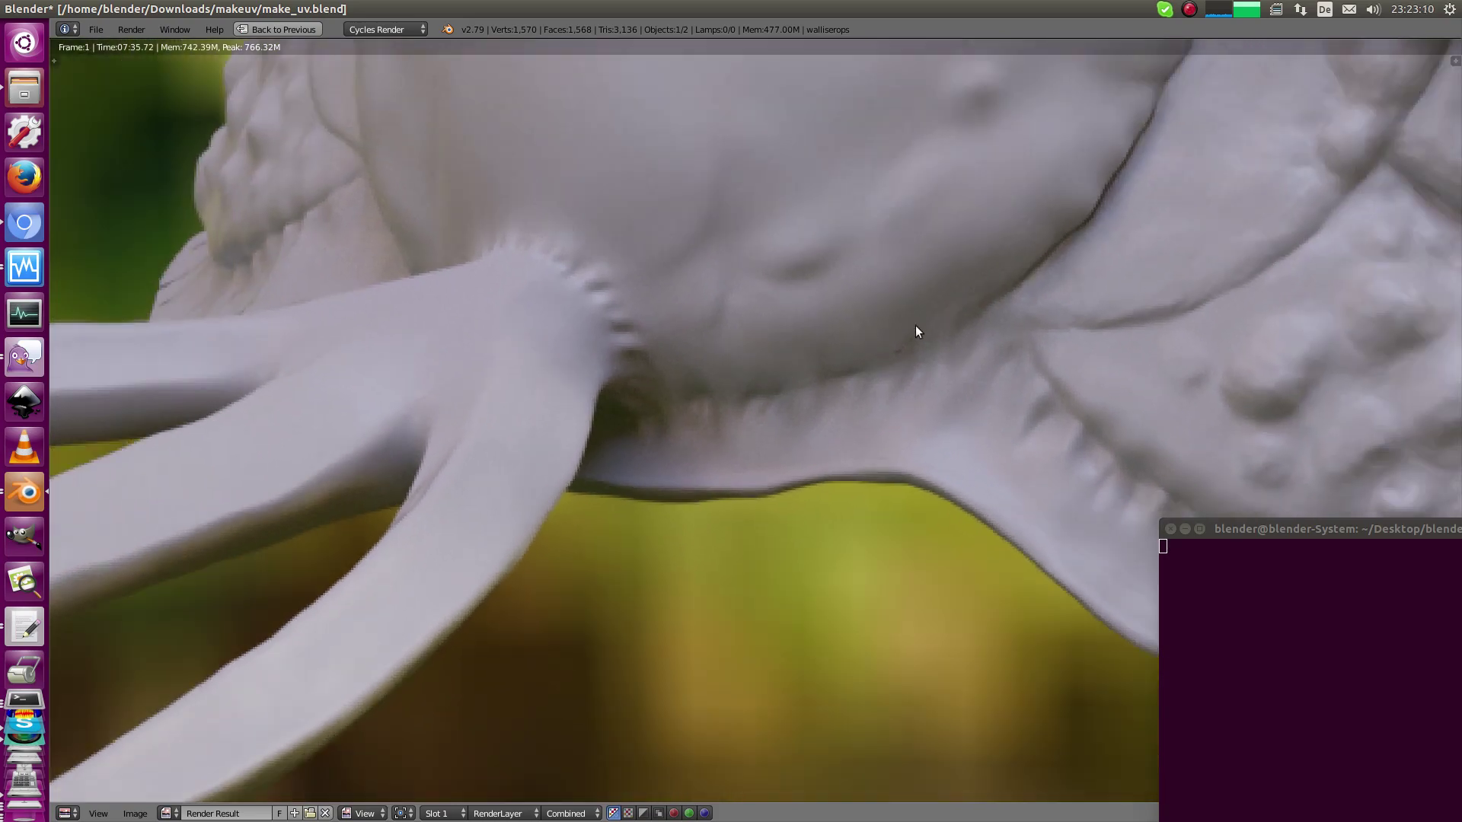
scroll(910, 332, up, 1)
click(937, 327)
scroll(838, 381, down, 4)
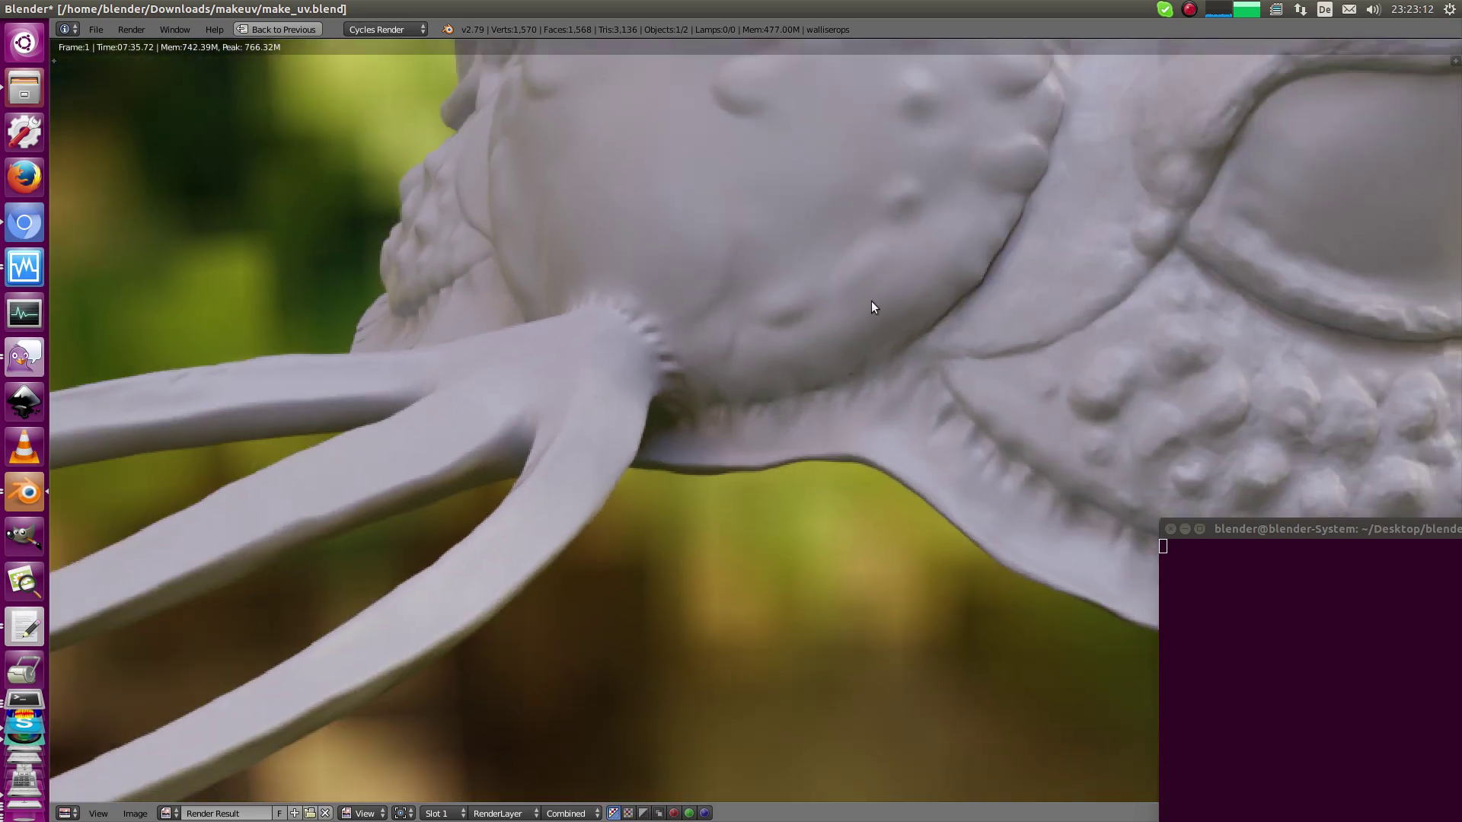
scroll(685, 472, up, 3)
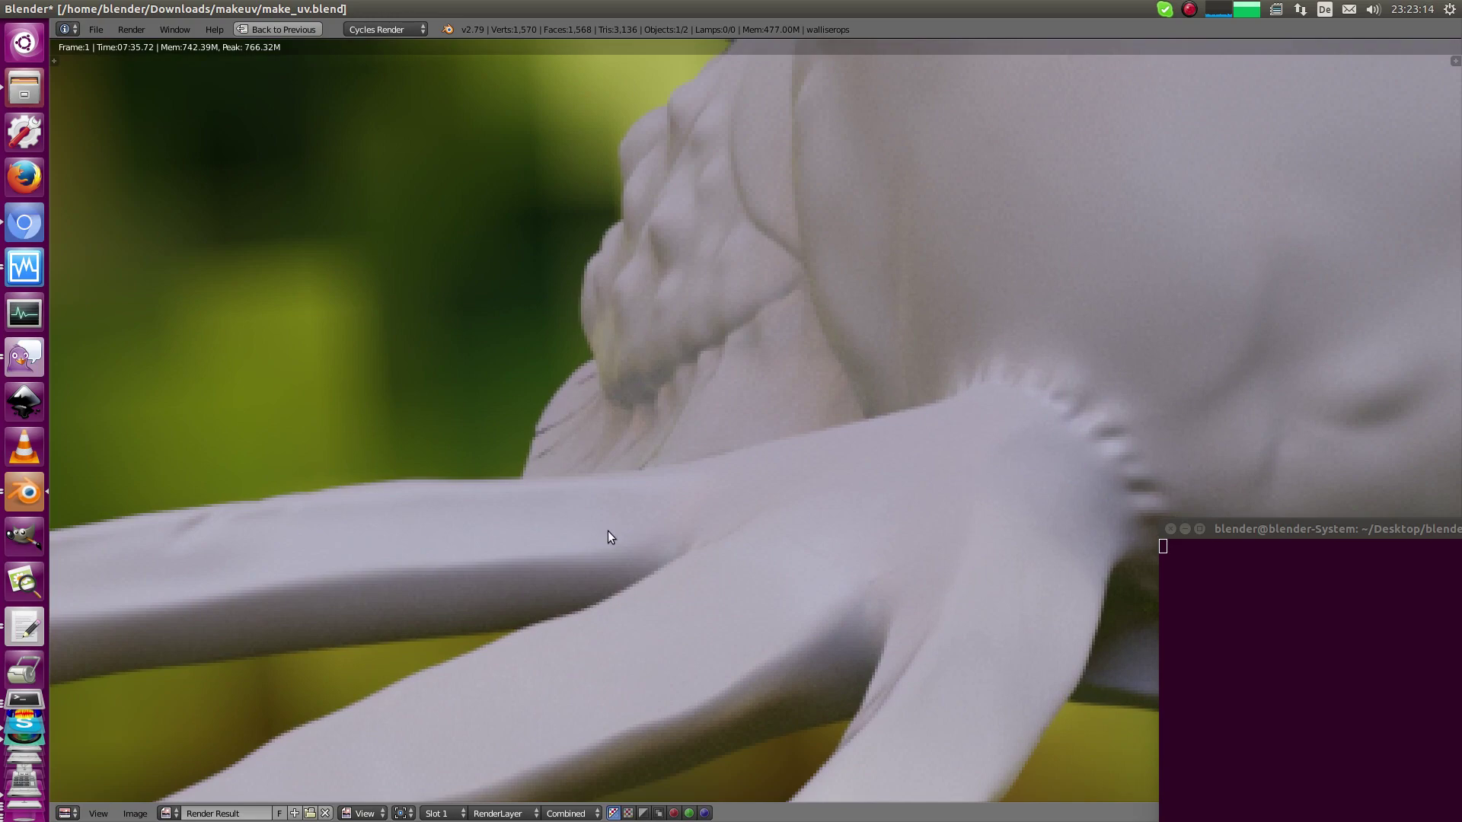
click(545, 424)
scroll(775, 422, down, 4)
middle_drag(941, 126, 741, 433)
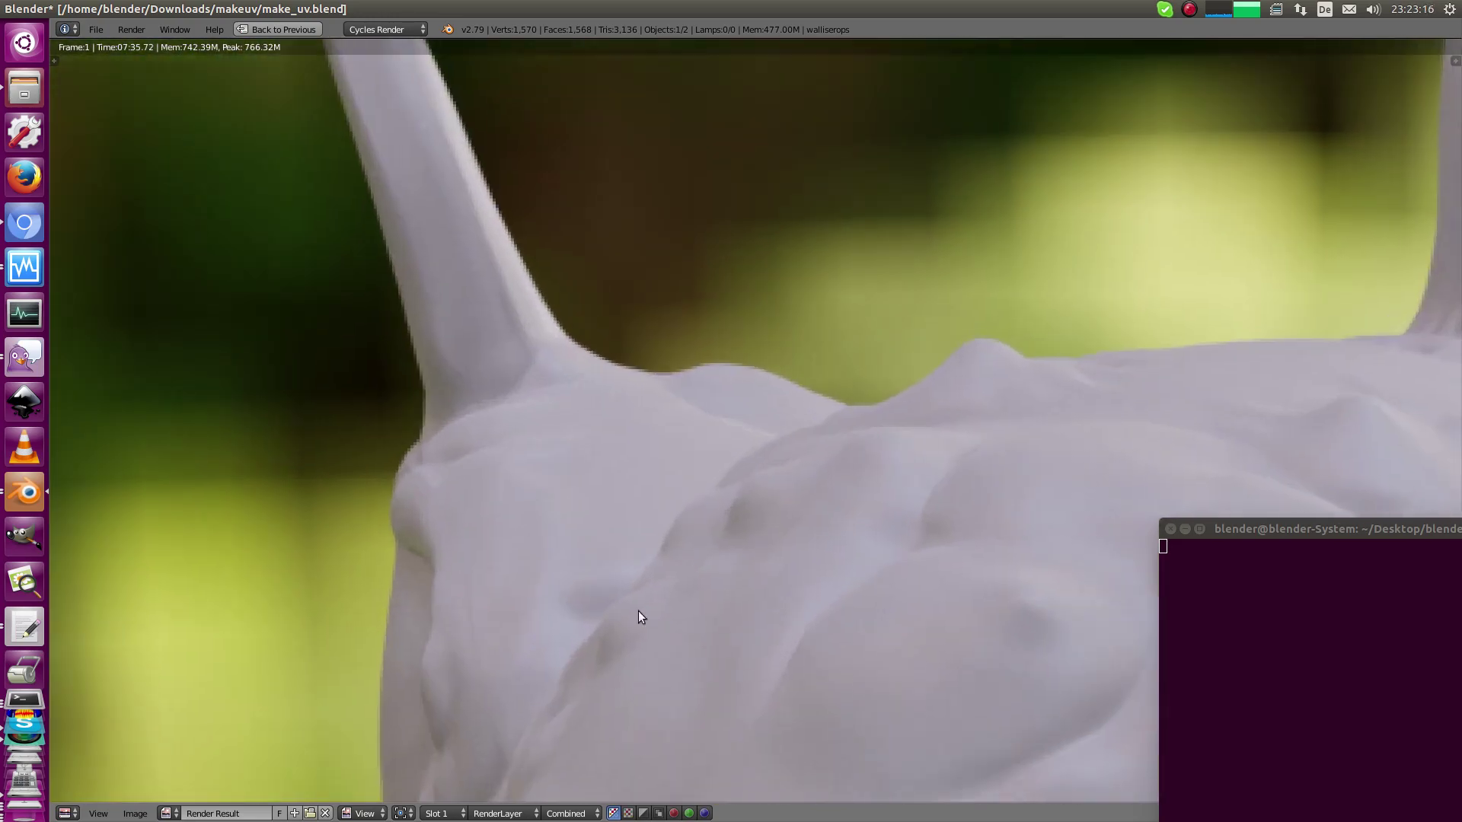
Examine the whole creature in the render, then restore the standard screen layout
scroll(434, 437, down, 5)
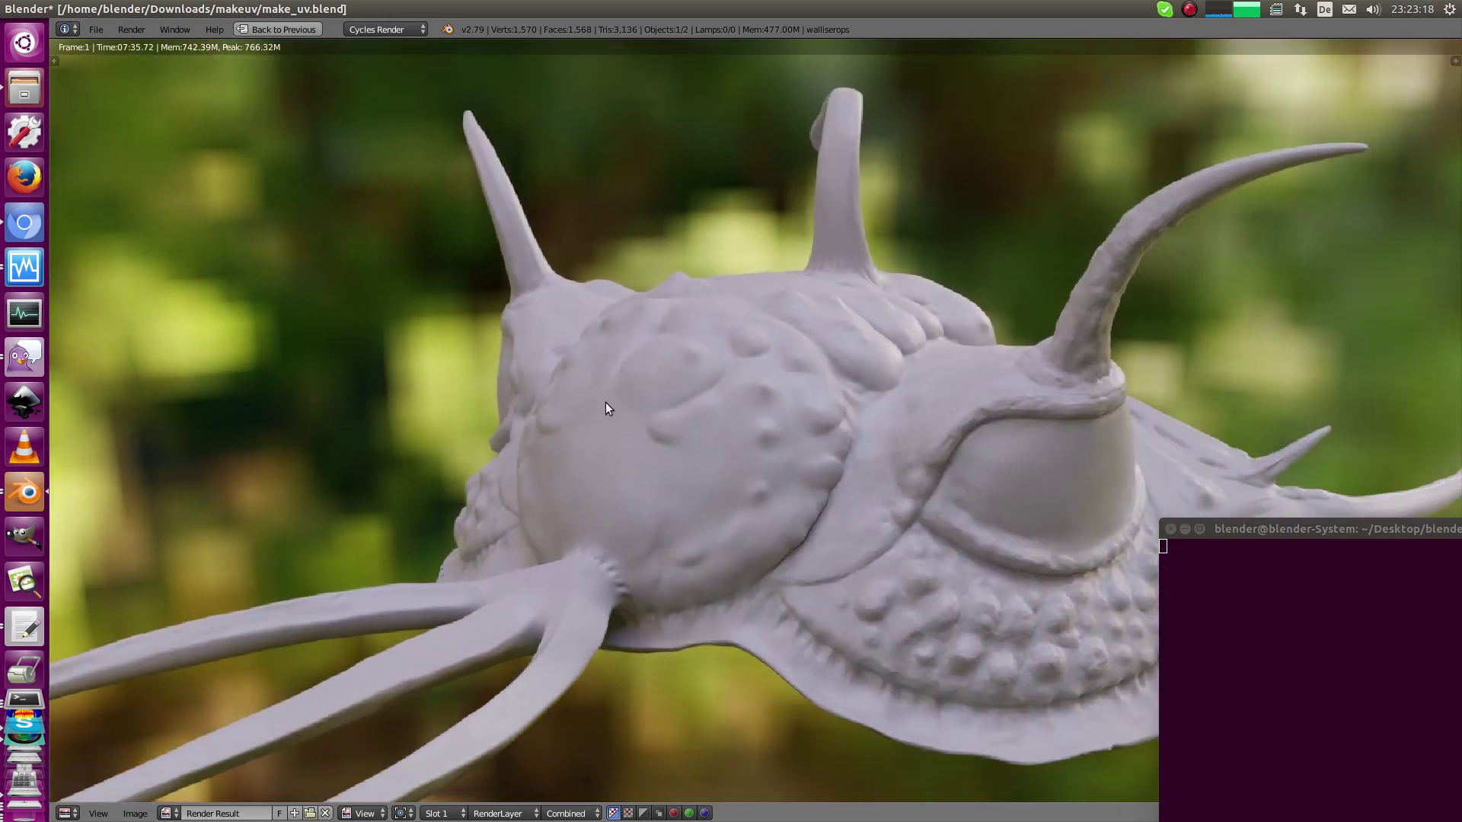
scroll(606, 402, down, 1)
middle_drag(897, 461, 696, 396)
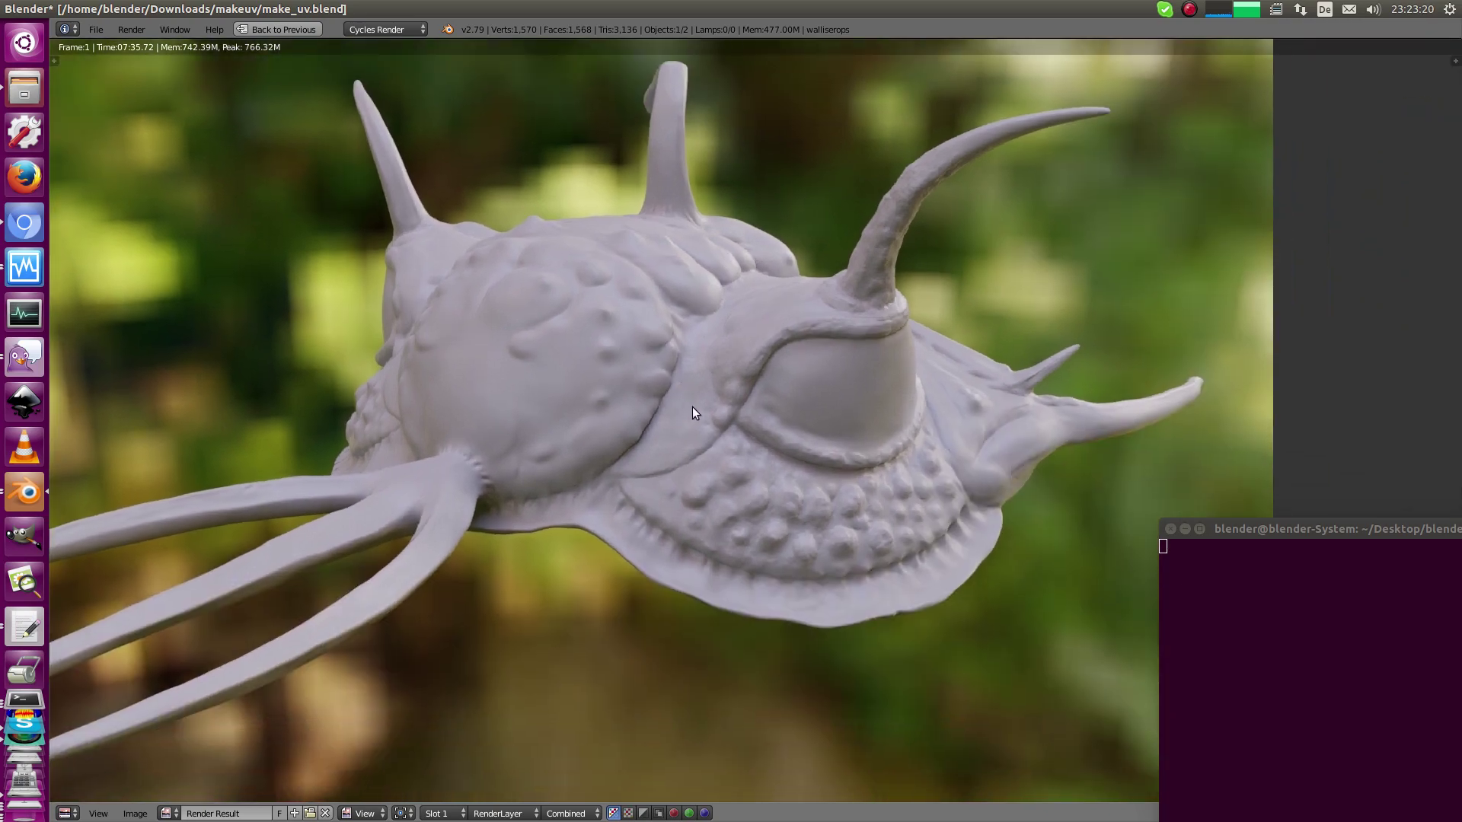
key(Escape)
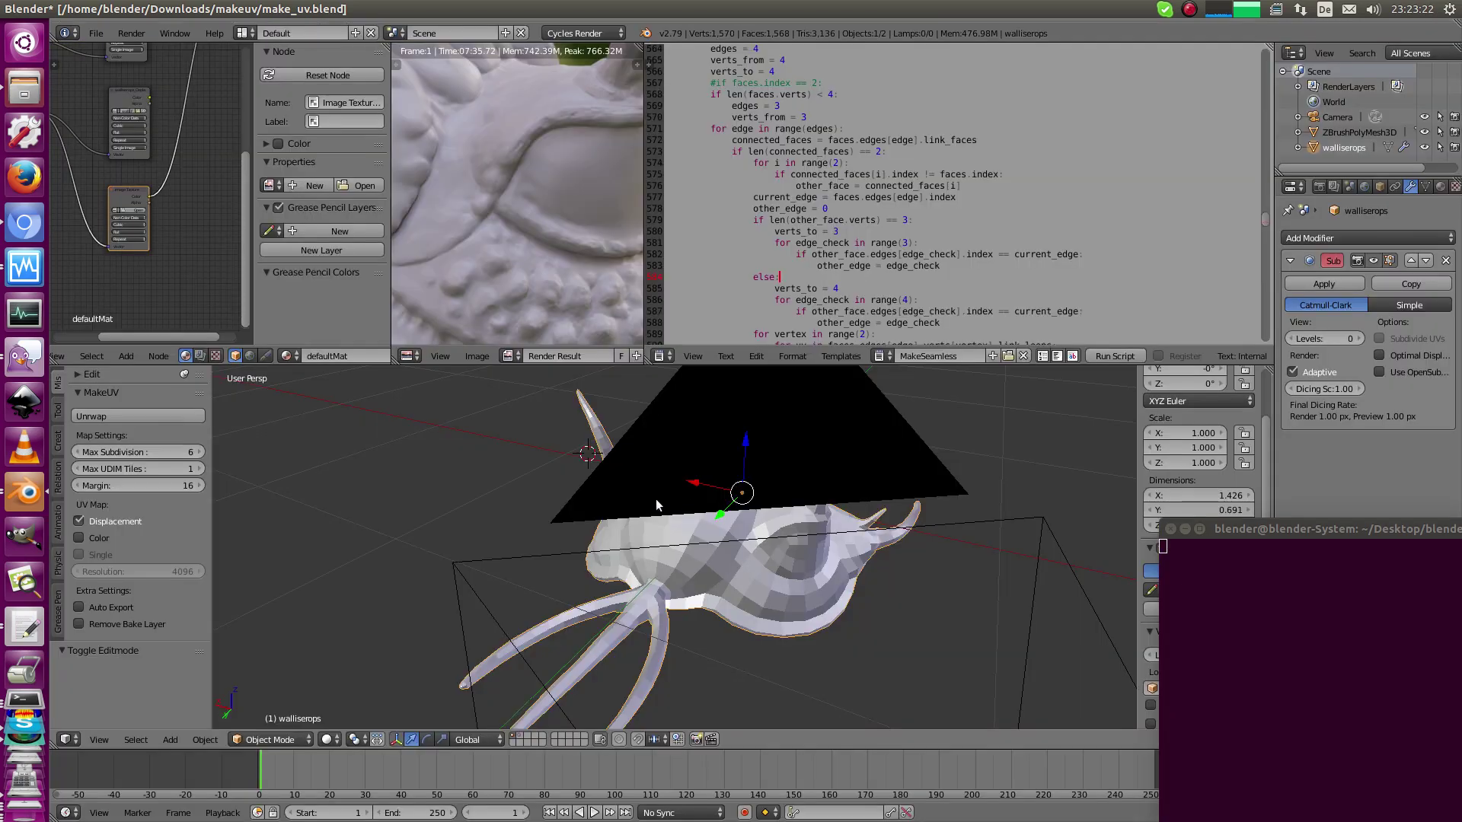
Inspect the low-poly walliserops mesh from several sides in edit mode and object mode
mouse_move(761, 563)
middle_down()
mouse_move(778, 493)
mouse_move(756, 421)
mouse_move(743, 573)
mouse_move(676, 565)
mouse_move(718, 534)
mouse_move(760, 525)
mouse_move(757, 538)
middle_up()
key(Tab)
key(a)
drag(759, 538, 712, 556)
scroll(527, 236, down, 1)
key(Tab)
middle_drag(579, 472, 487, 488)
middle_drag(654, 483, 773, 469)
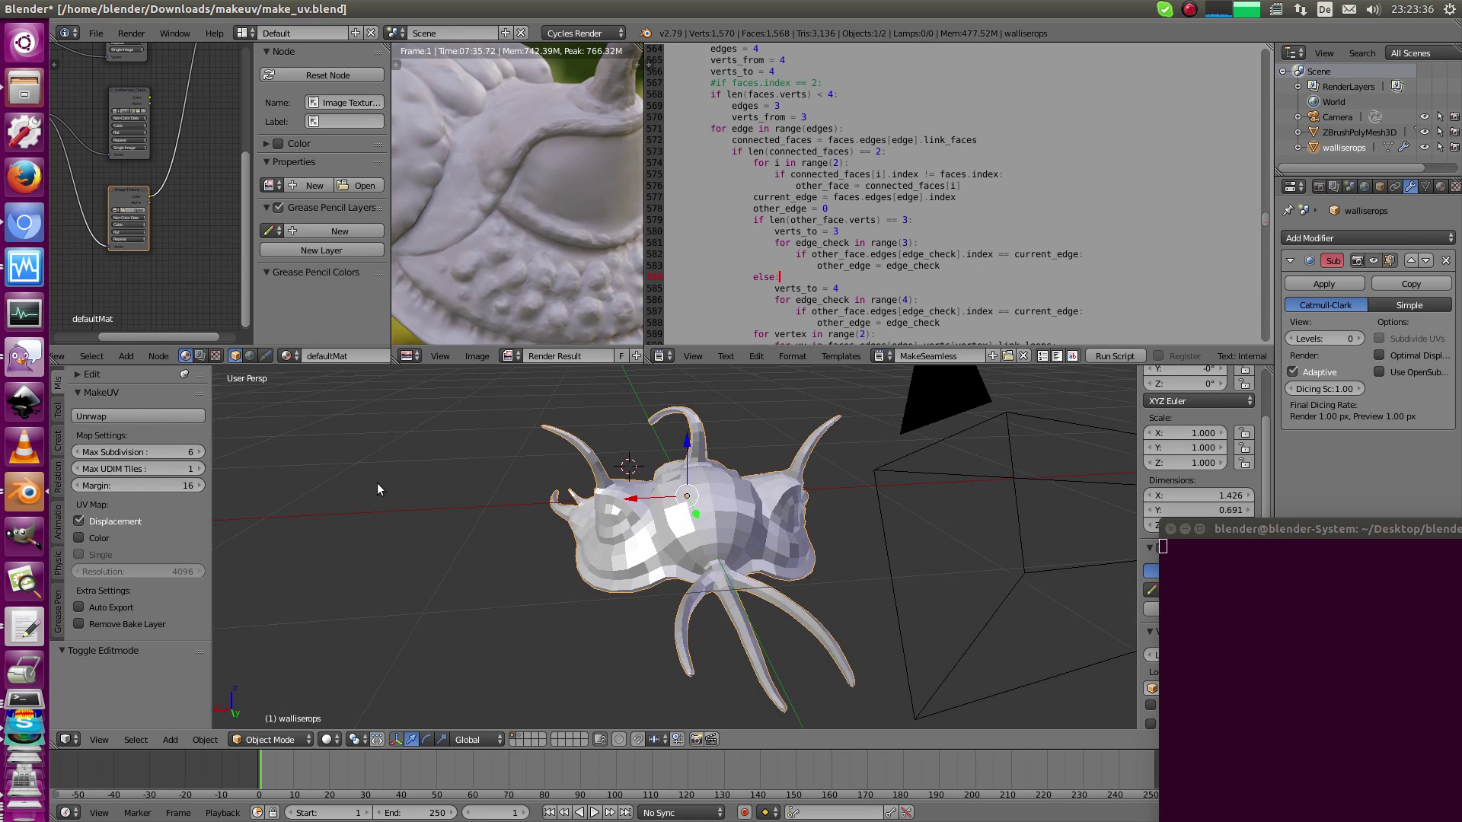
middle_drag(649, 450, 716, 509)
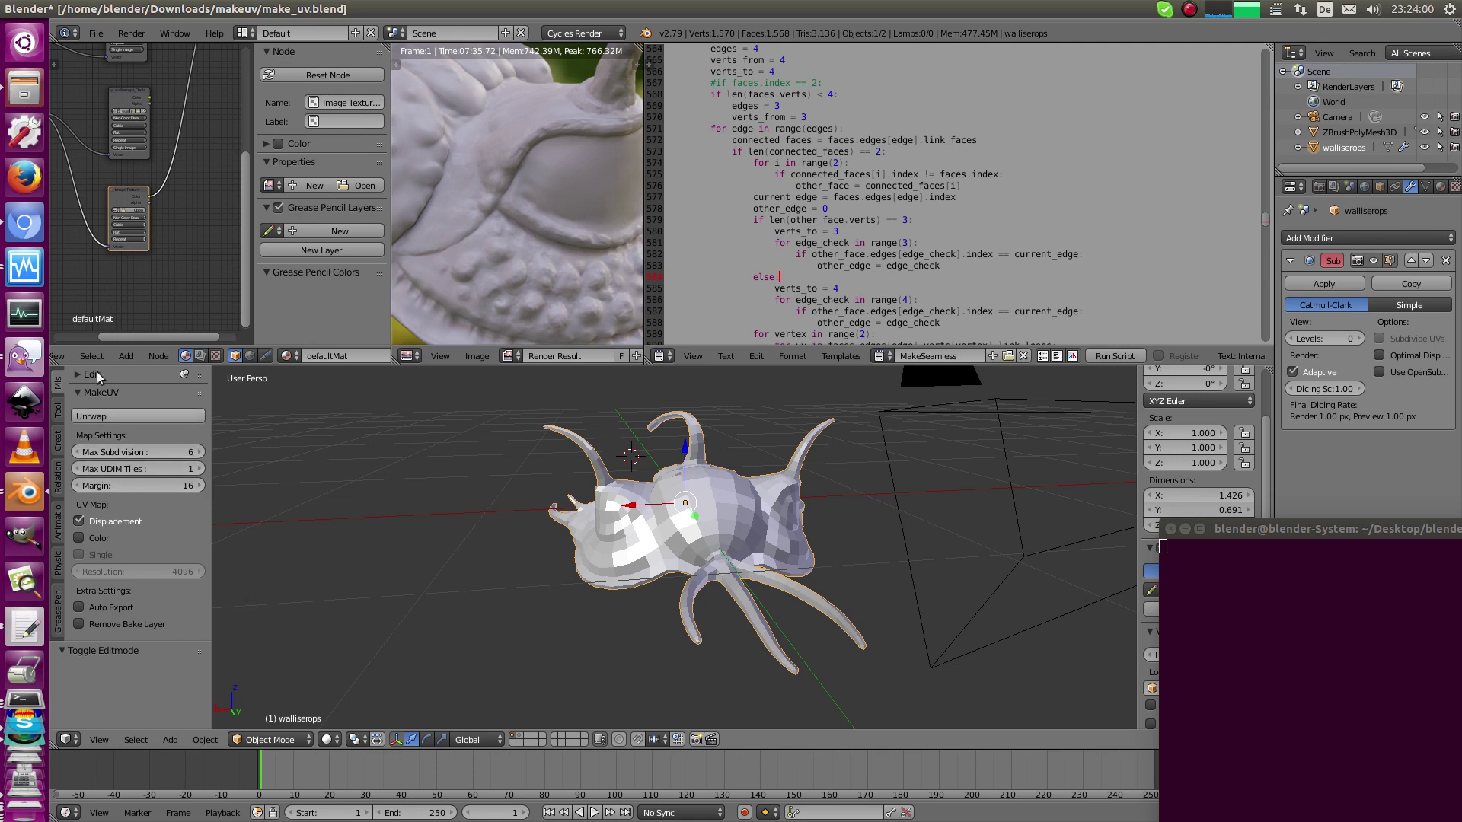
Switch to ZBrush and check the walliserops sculpt's subdivision levels in its geometry settings, leaving SDiv at 7
click(25, 272)
drag(1043, 335, 910, 347)
drag(1363, 113, 1352, 267)
drag(1353, 147, 1353, 208)
click(1329, 172)
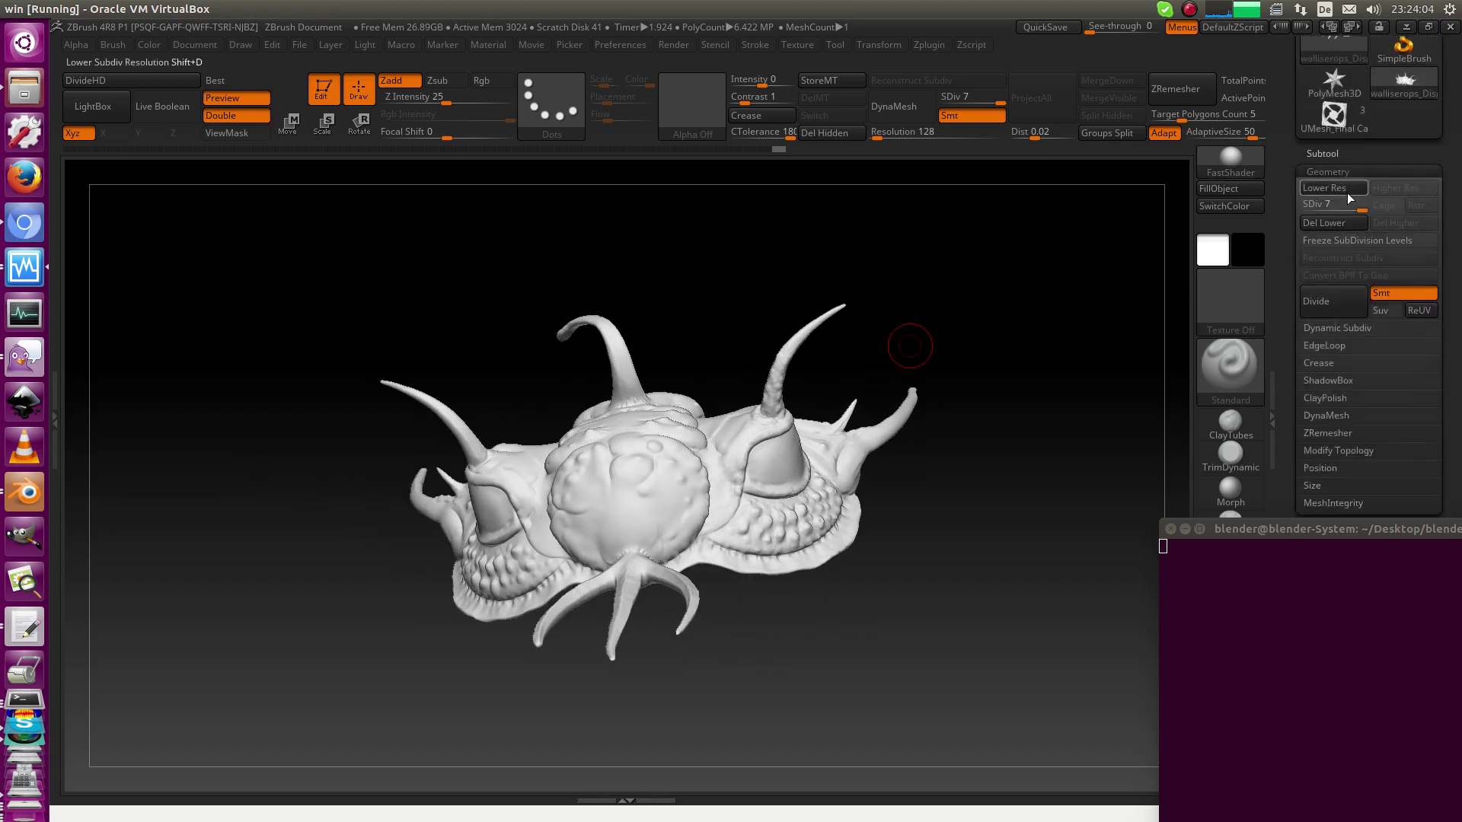
drag(1350, 205, 1356, 213)
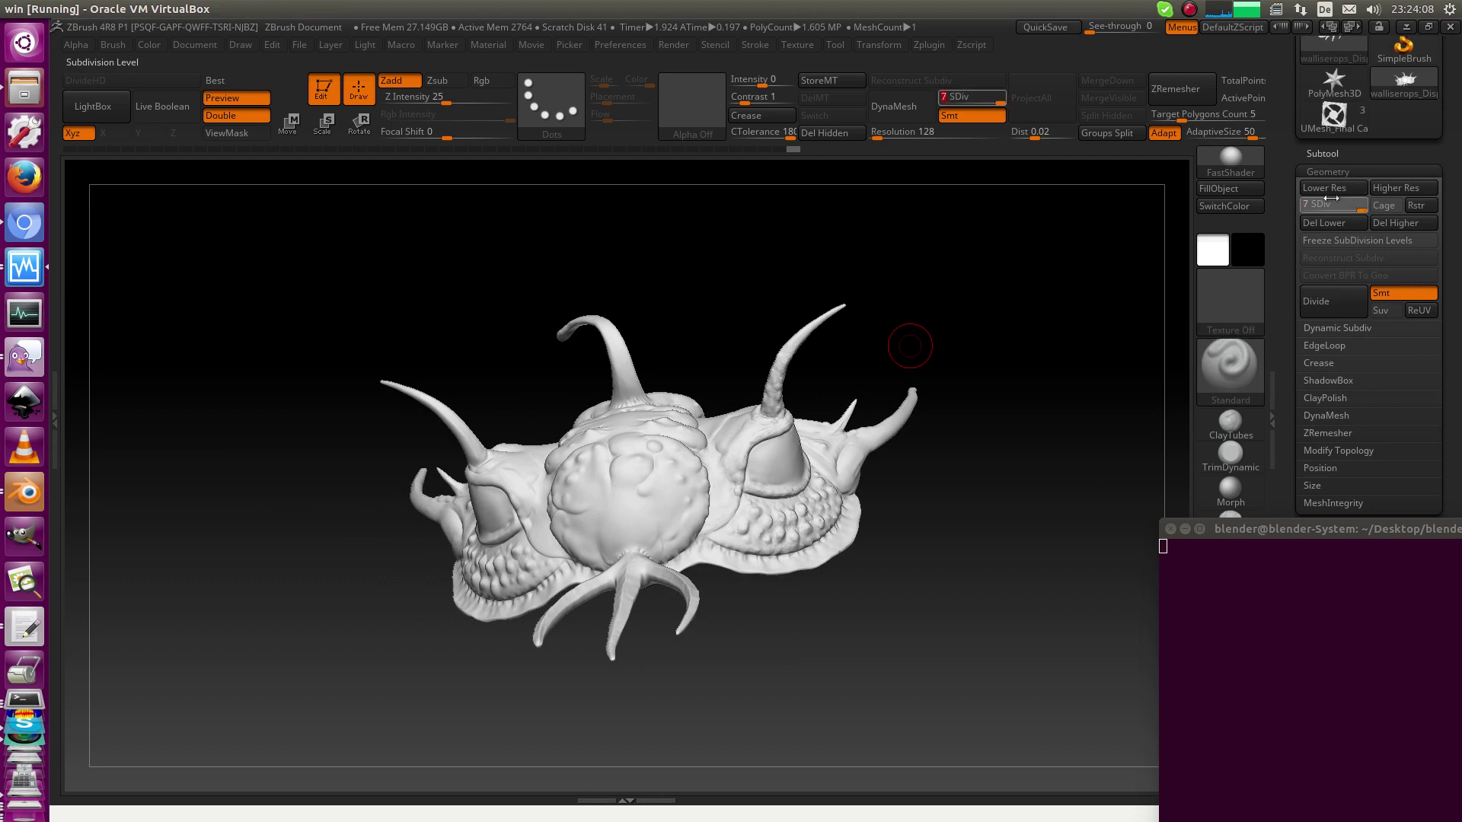
Switch back to Blender and review the MakeUV map settings for subdivision, UDIM tiles and margin alongside the low-poly model
click(25, 493)
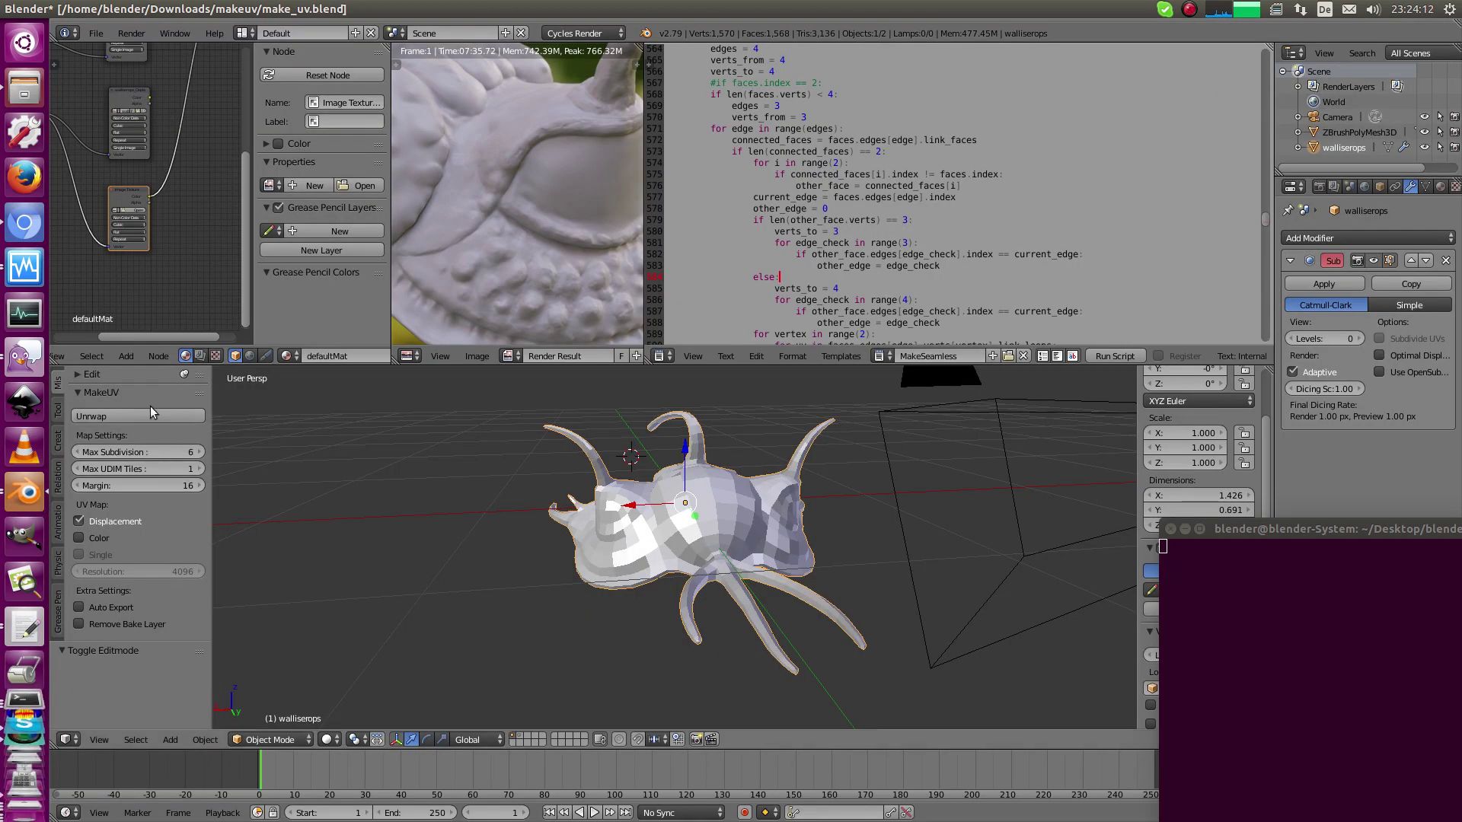
middle_drag(553, 494, 698, 590)
middle_drag(708, 426, 621, 568)
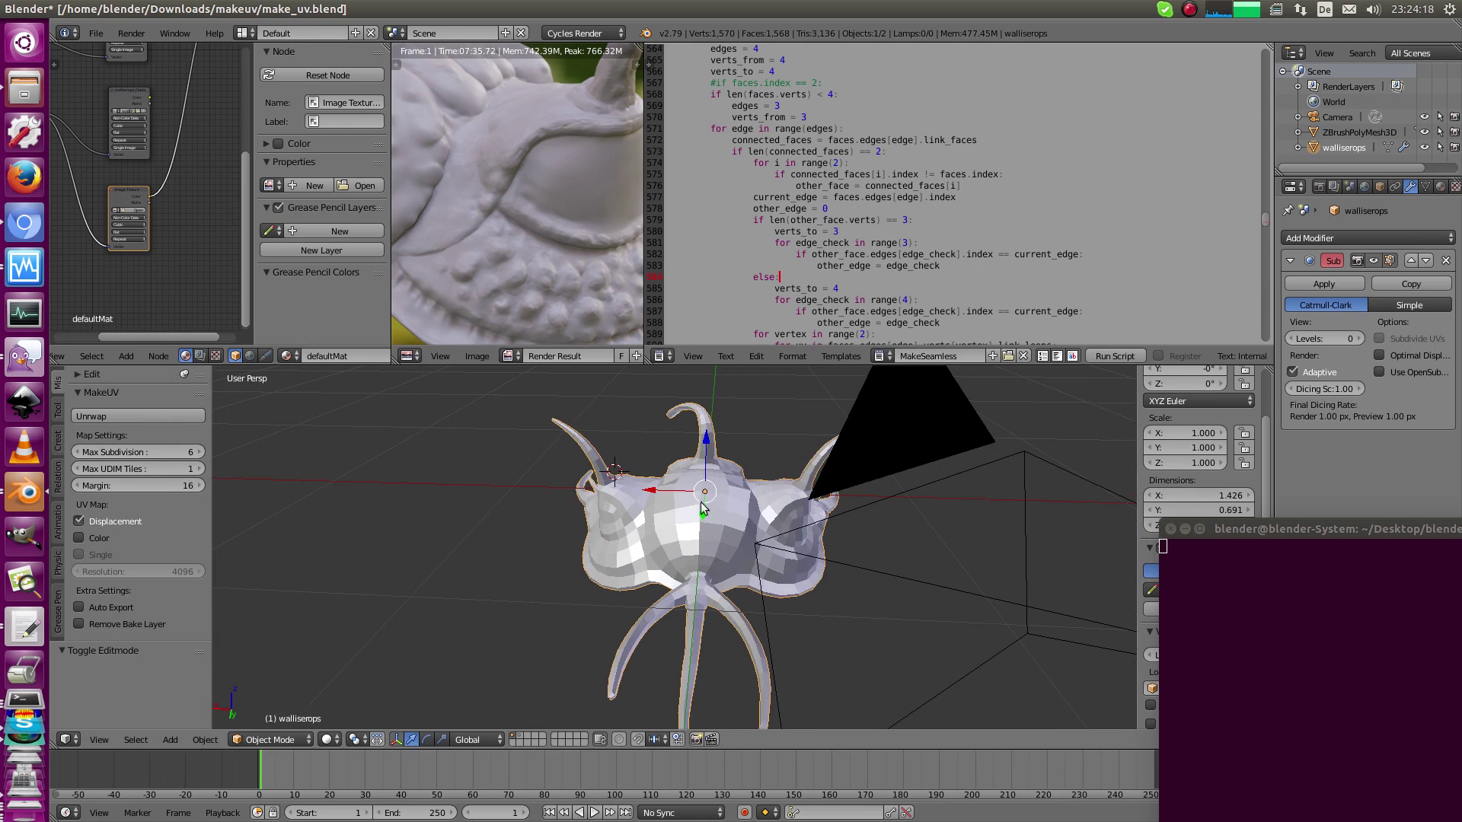
middle_drag(600, 513, 466, 469)
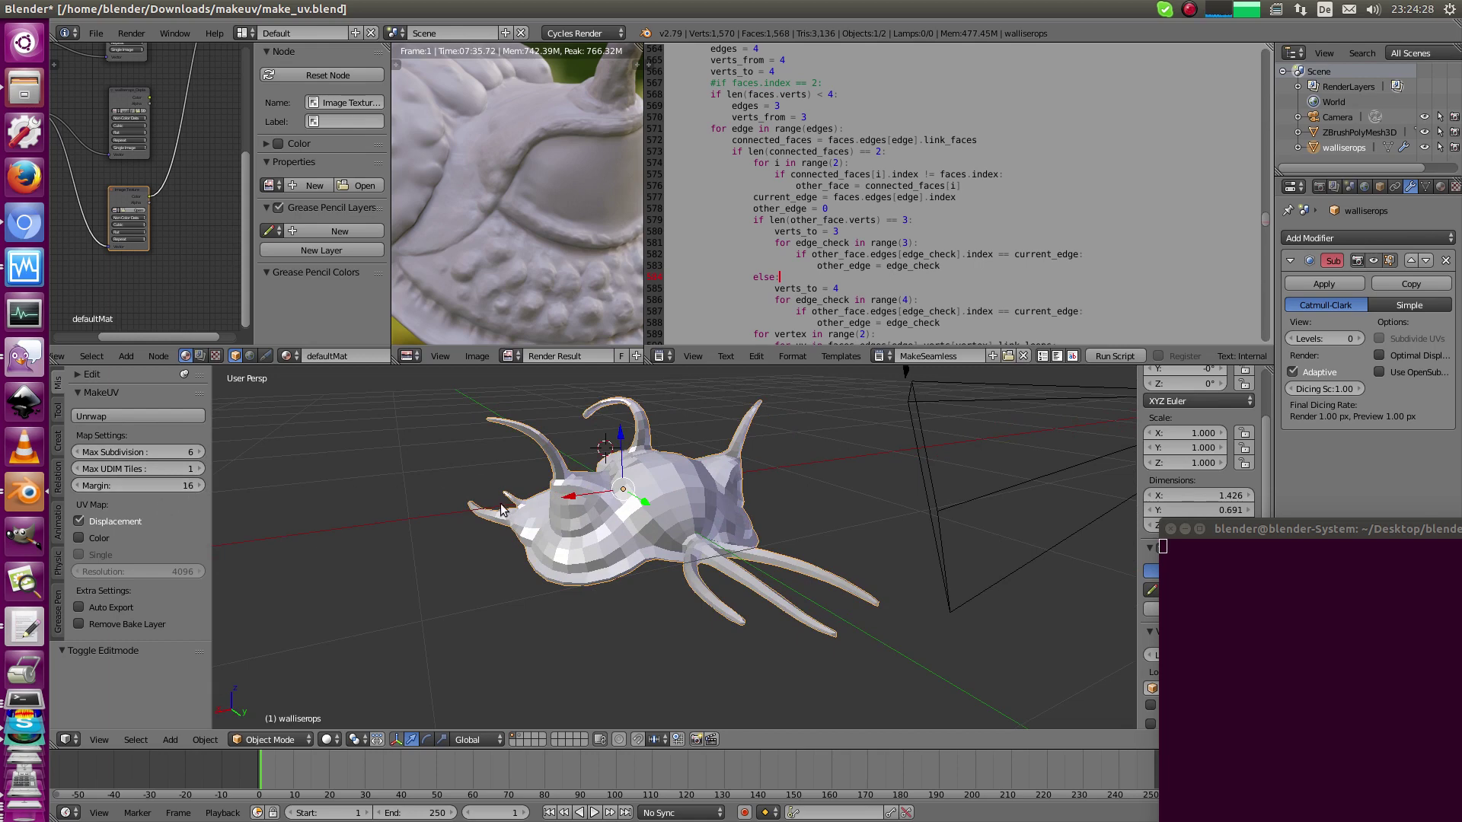
middle_drag(502, 509, 426, 505)
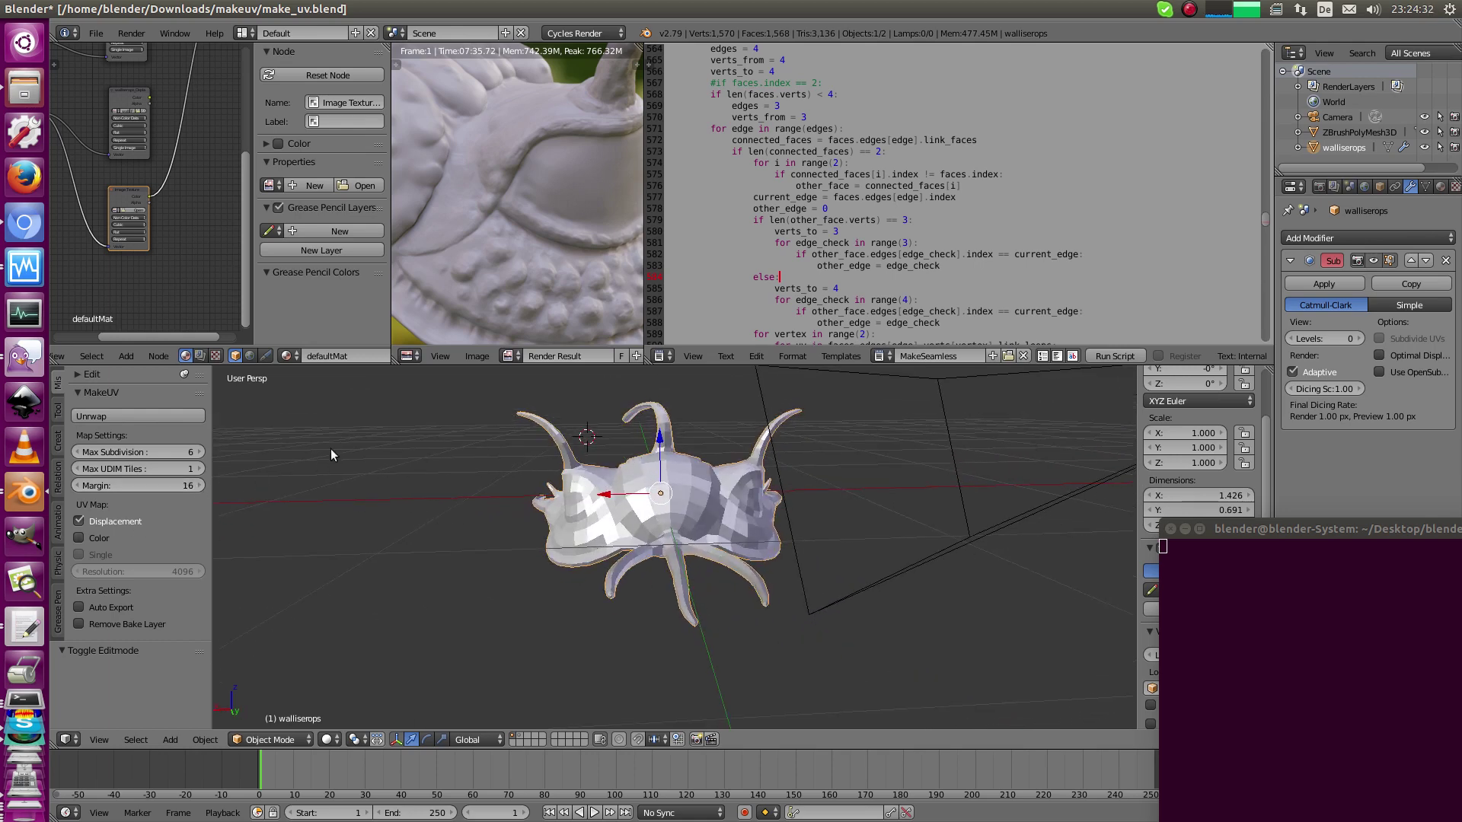
mouse_move(331, 457)
middle_down()
mouse_move(313, 470)
mouse_move(332, 480)
middle_up()
drag(180, 487, 174, 487)
key(1)
ctrl+scroll(180, 487, down, 3)
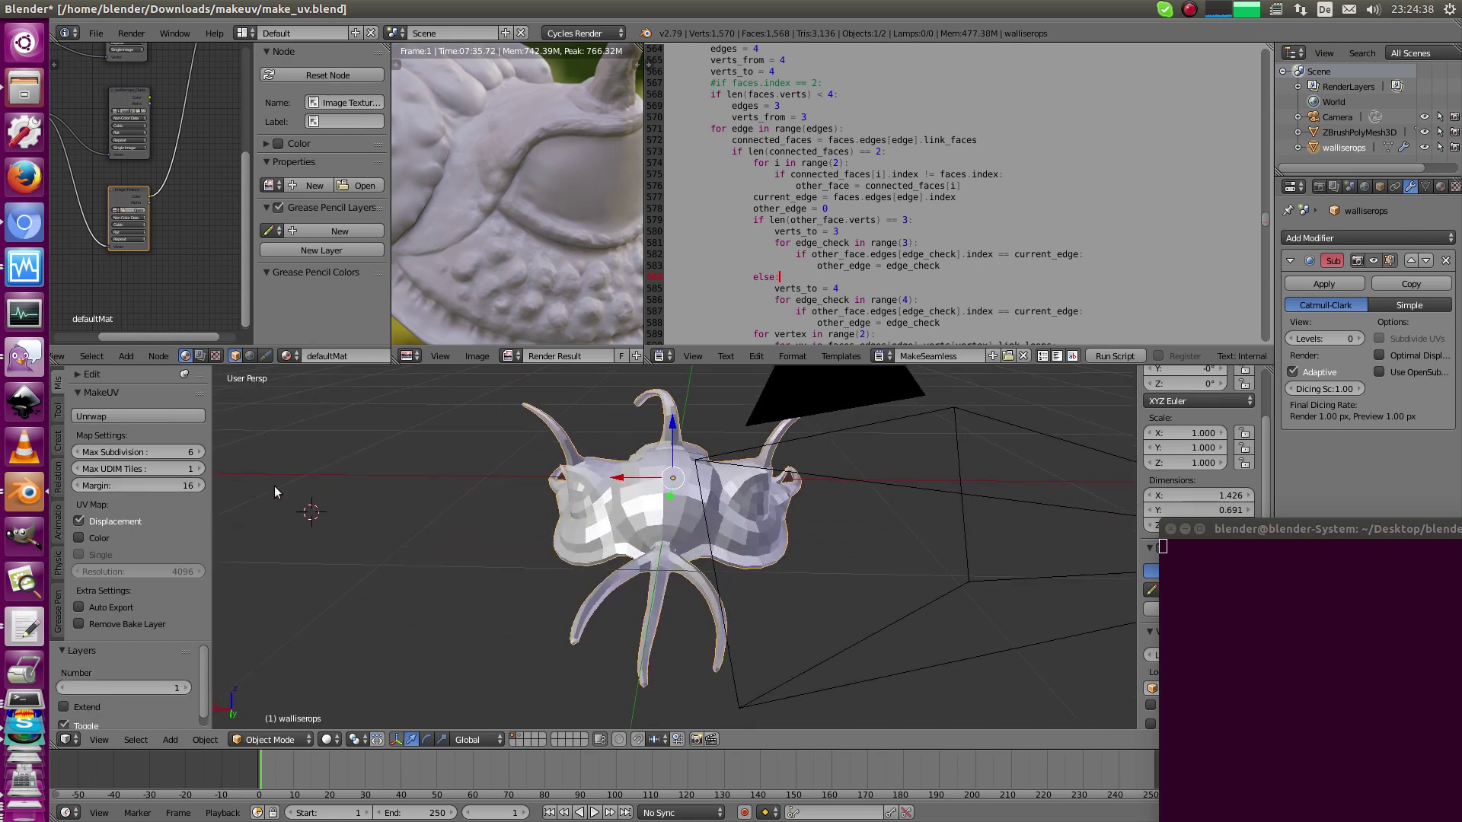
Review MakeUV's displacement, color and resolution options alongside the walliserops mesh
middle_drag(495, 503, 602, 533)
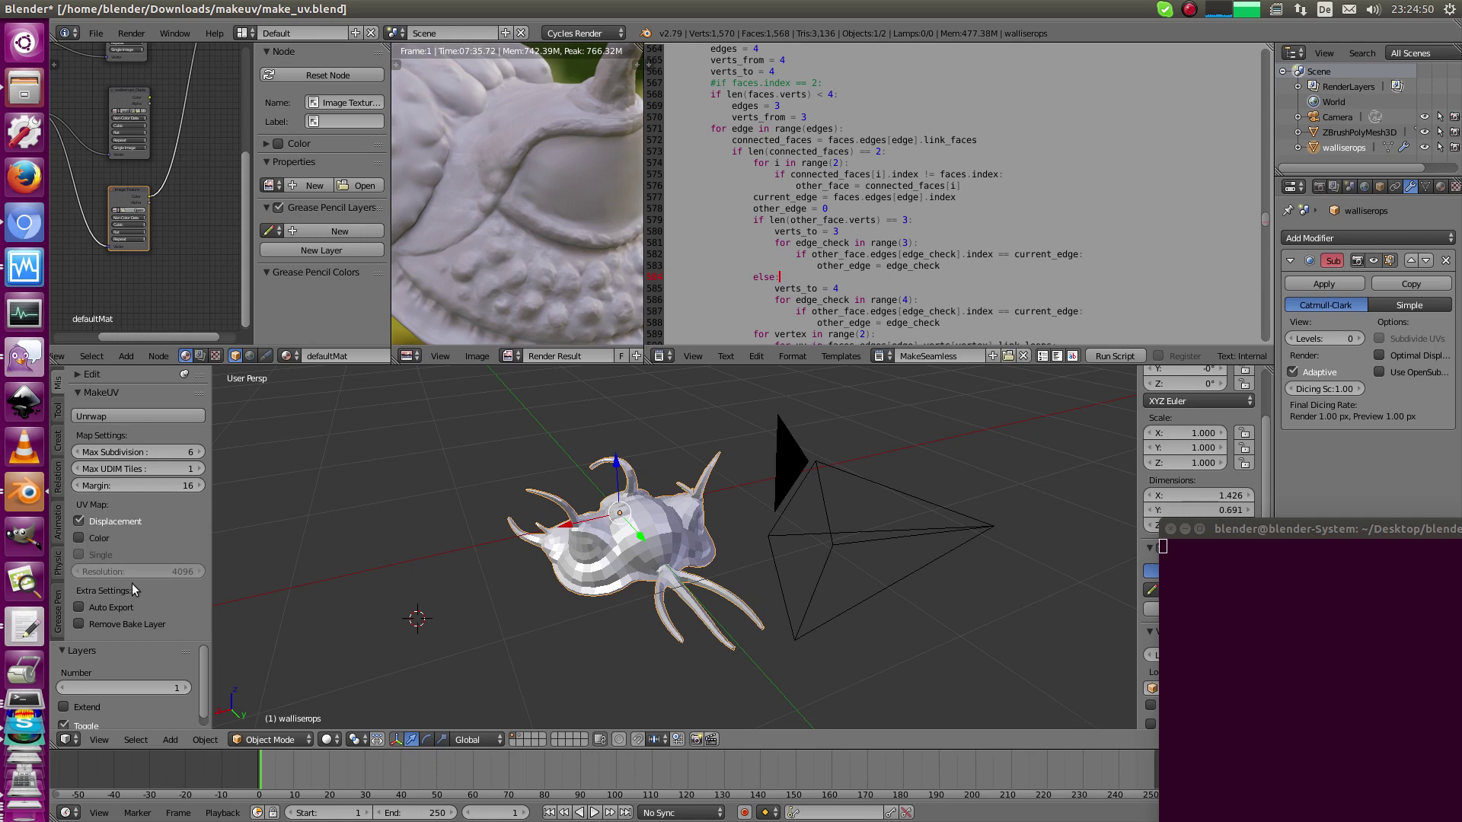
click(80, 519)
middle_drag(473, 462, 537, 392)
scroll(565, 457, up, 4)
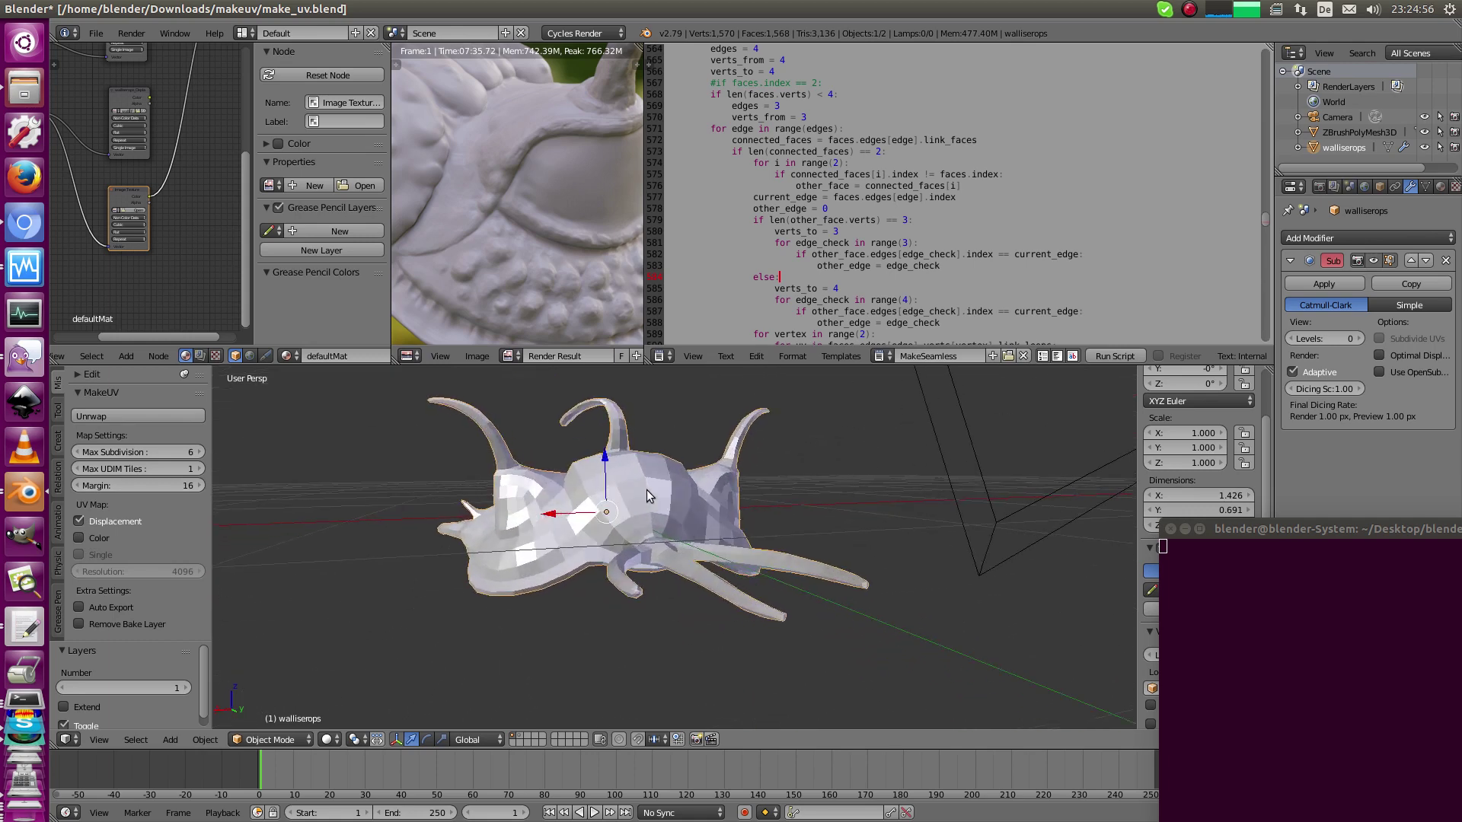
middle_drag(610, 498, 597, 423)
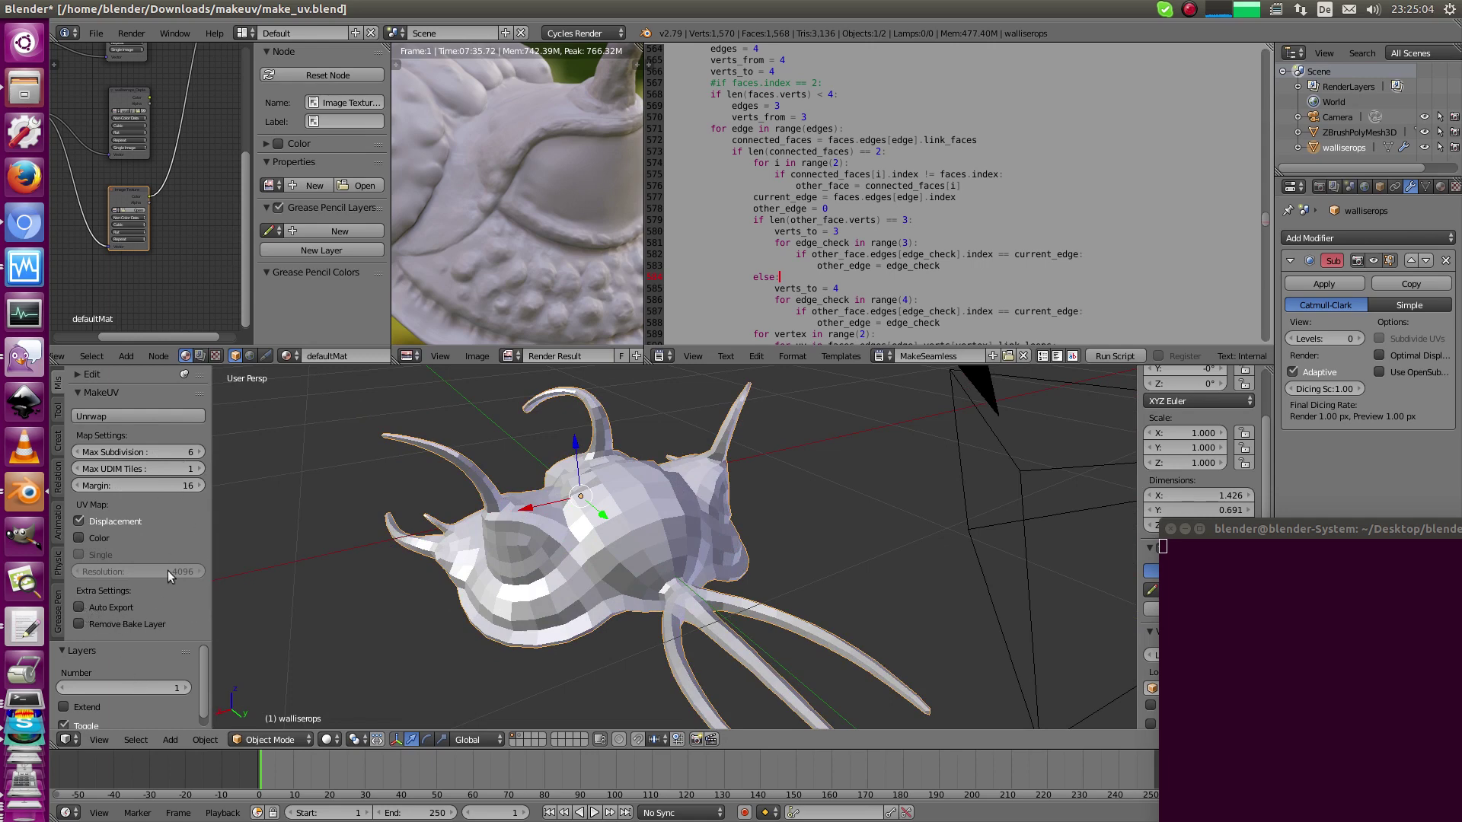
Switch to ZBrush to look at the detailed sculpt again, then return to Blender
click(11, 280)
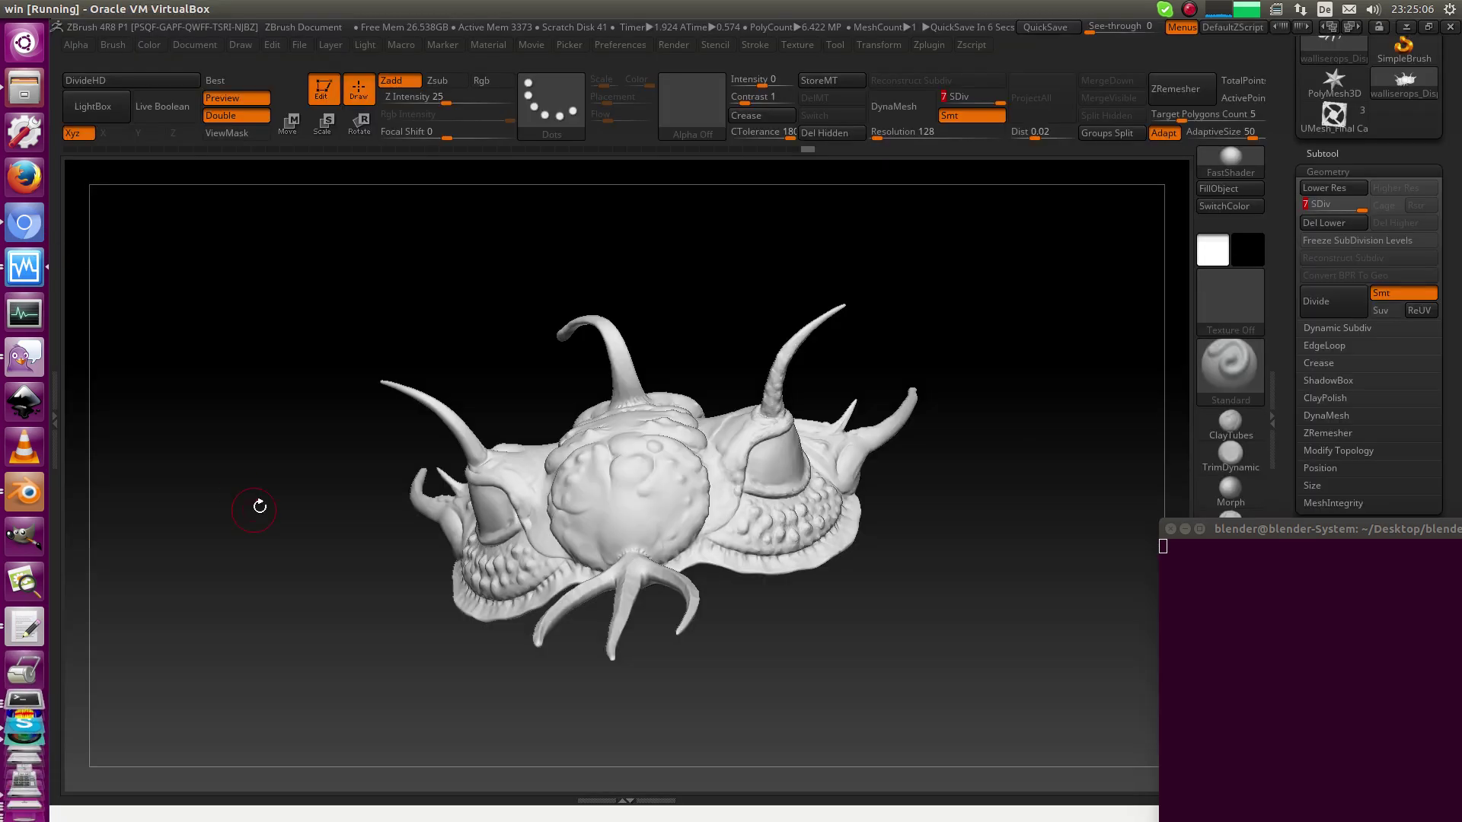
drag(251, 483, 365, 461)
click(34, 515)
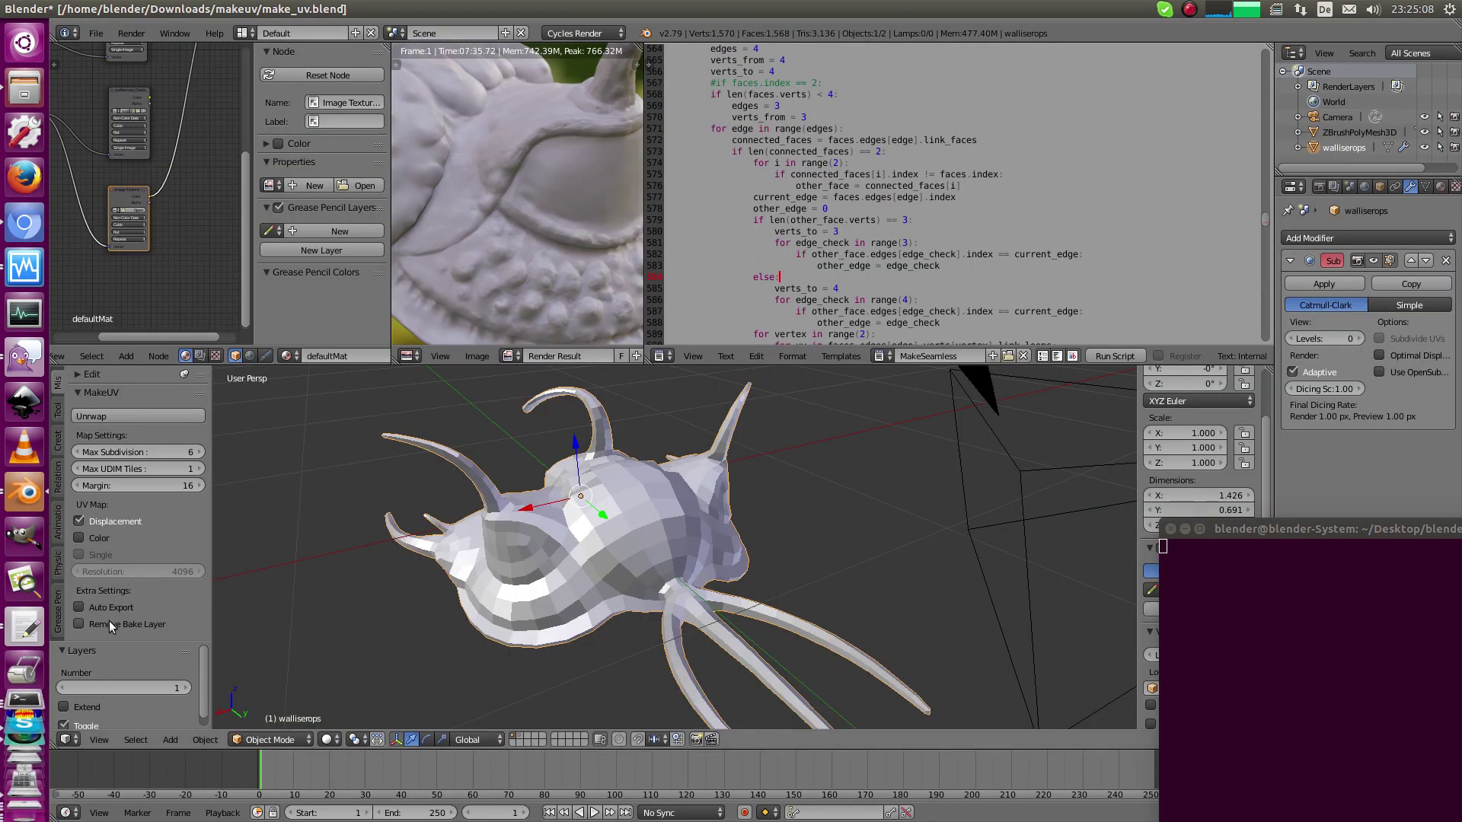
Look at the exported walliserops displacement OBJ and EXR files in the makeuv folder, then return to Blender
middle_drag(304, 531, 289, 487)
click(21, 94)
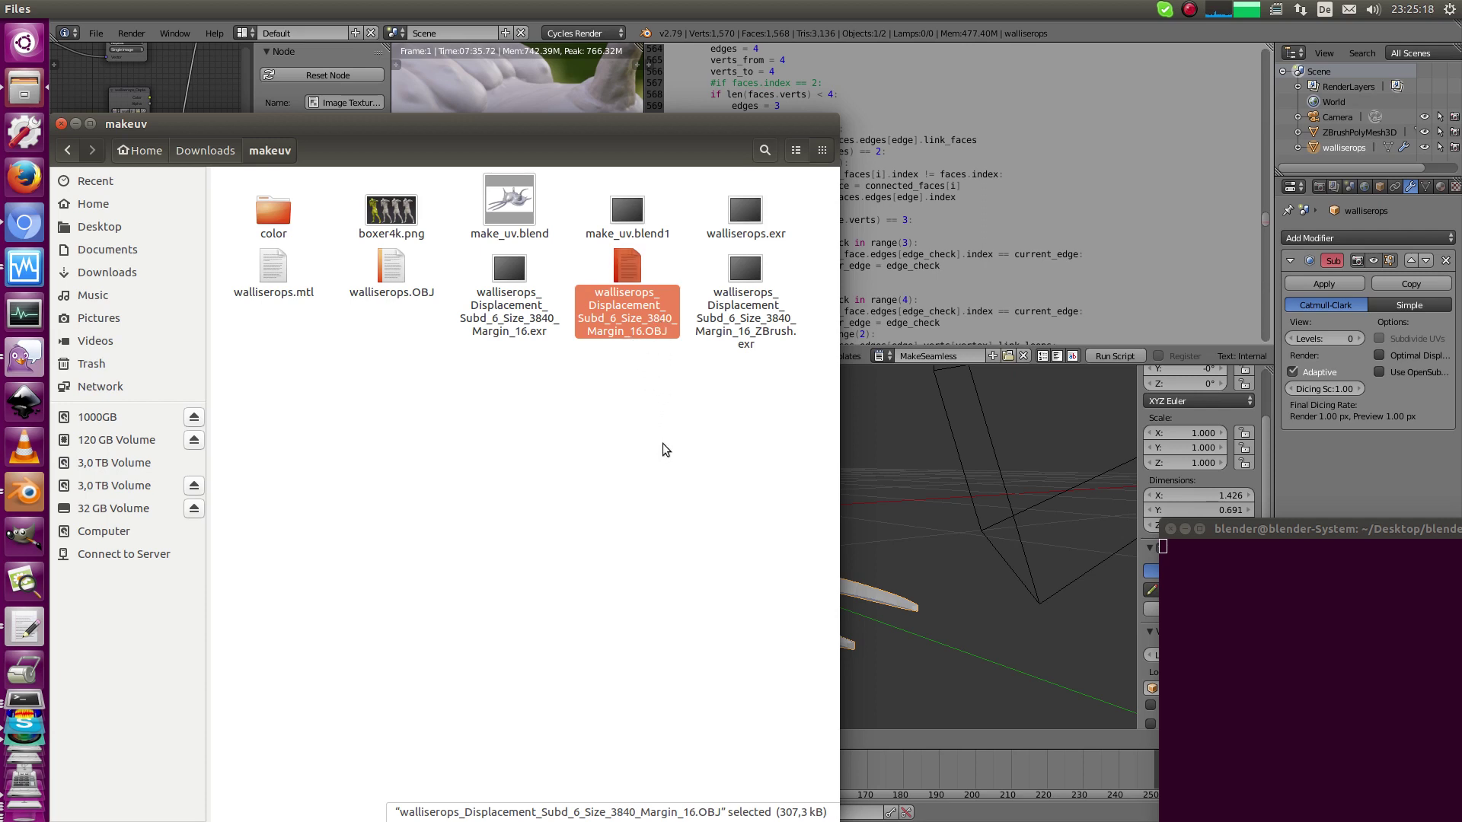
drag(670, 389, 600, 287)
click(869, 445)
key(g)
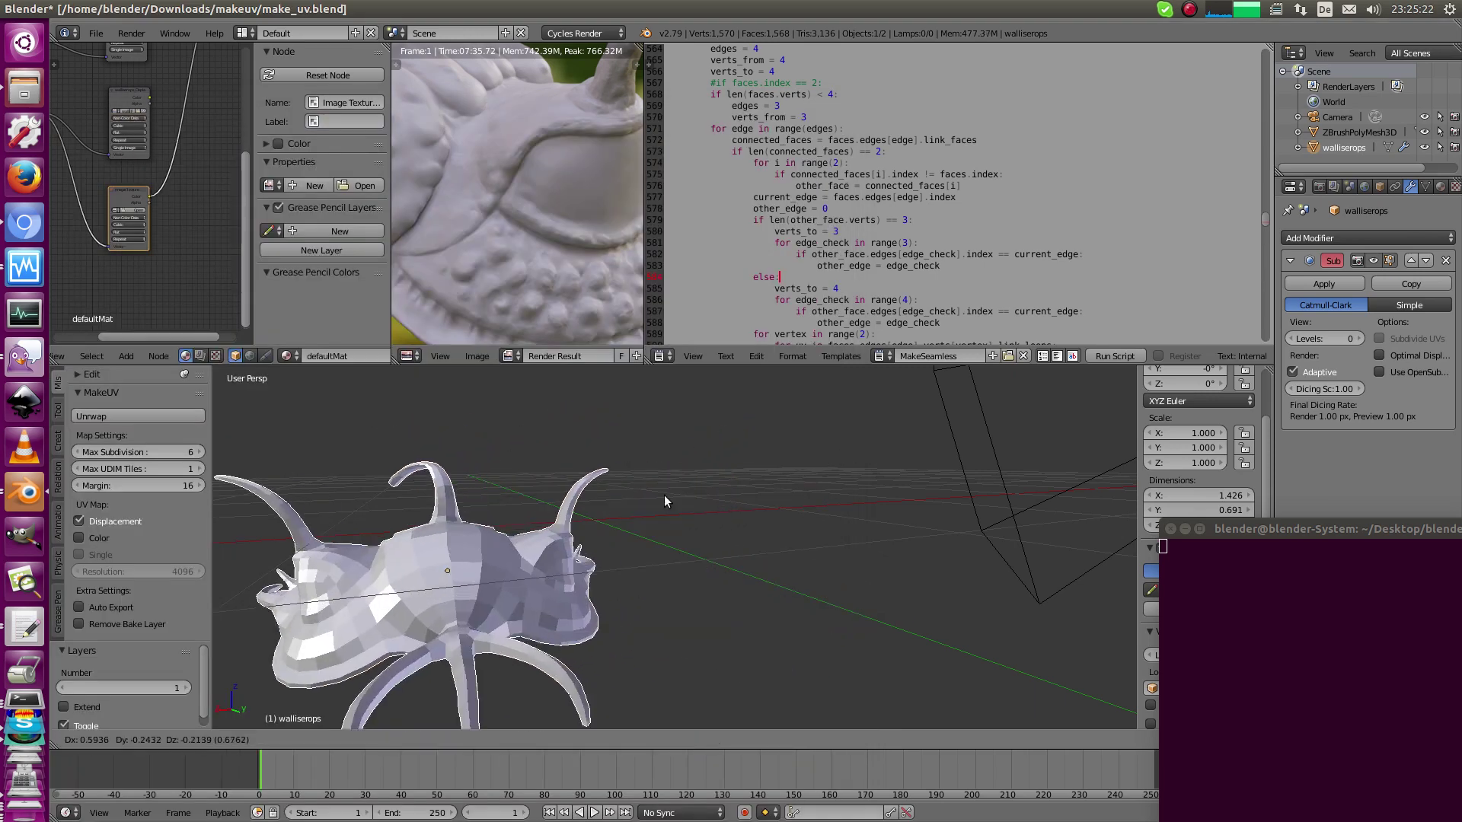
right_click(656, 483)
Enter edit mode on walliserops and remove the extra UV maps from its mesh data, keeping only UVMap
middle_drag(656, 483, 605, 542)
key(Tab)
key(a)
click(1426, 187)
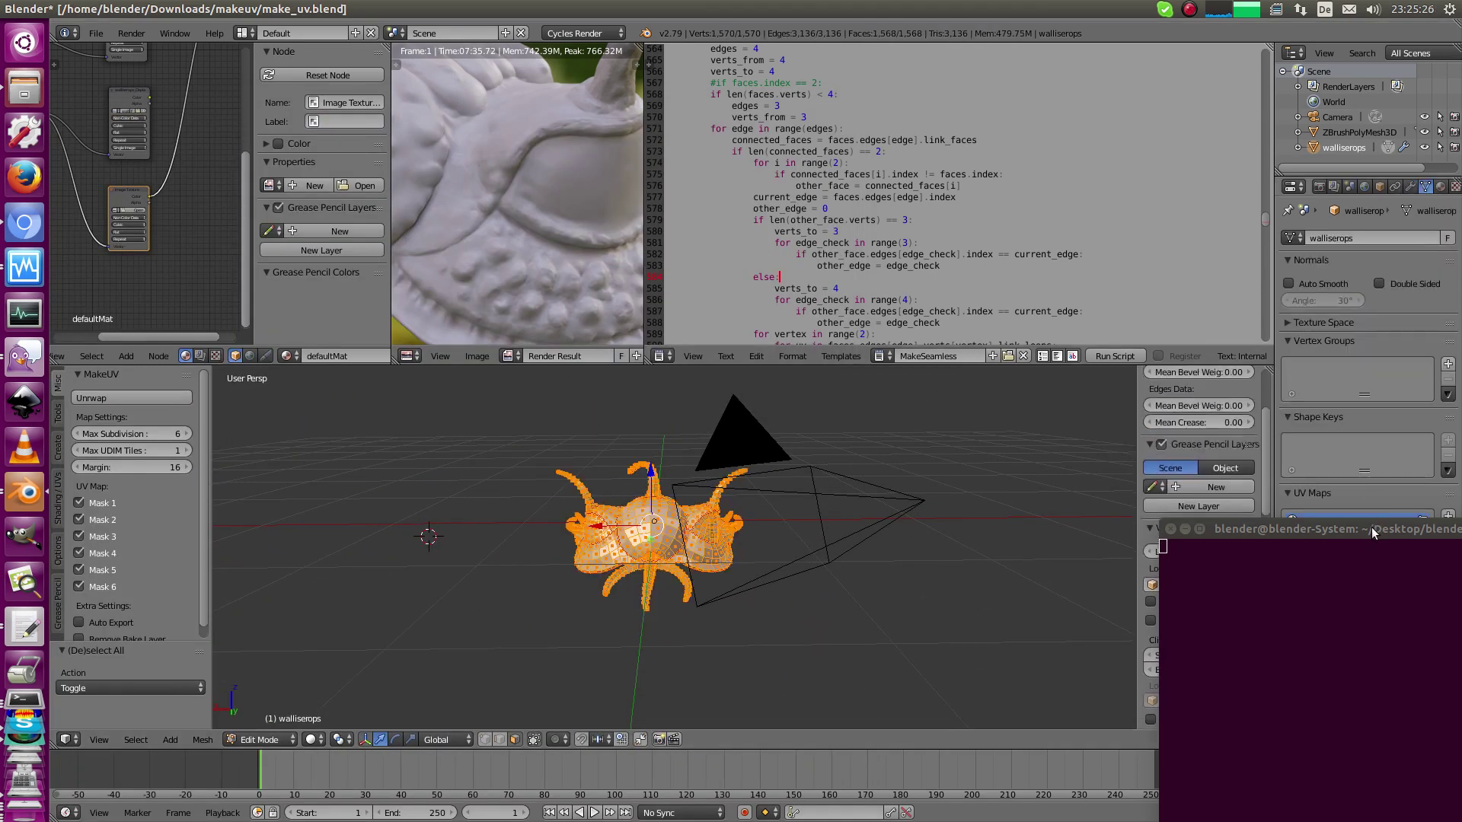
drag(1371, 533, 1382, 696)
click(1449, 532)
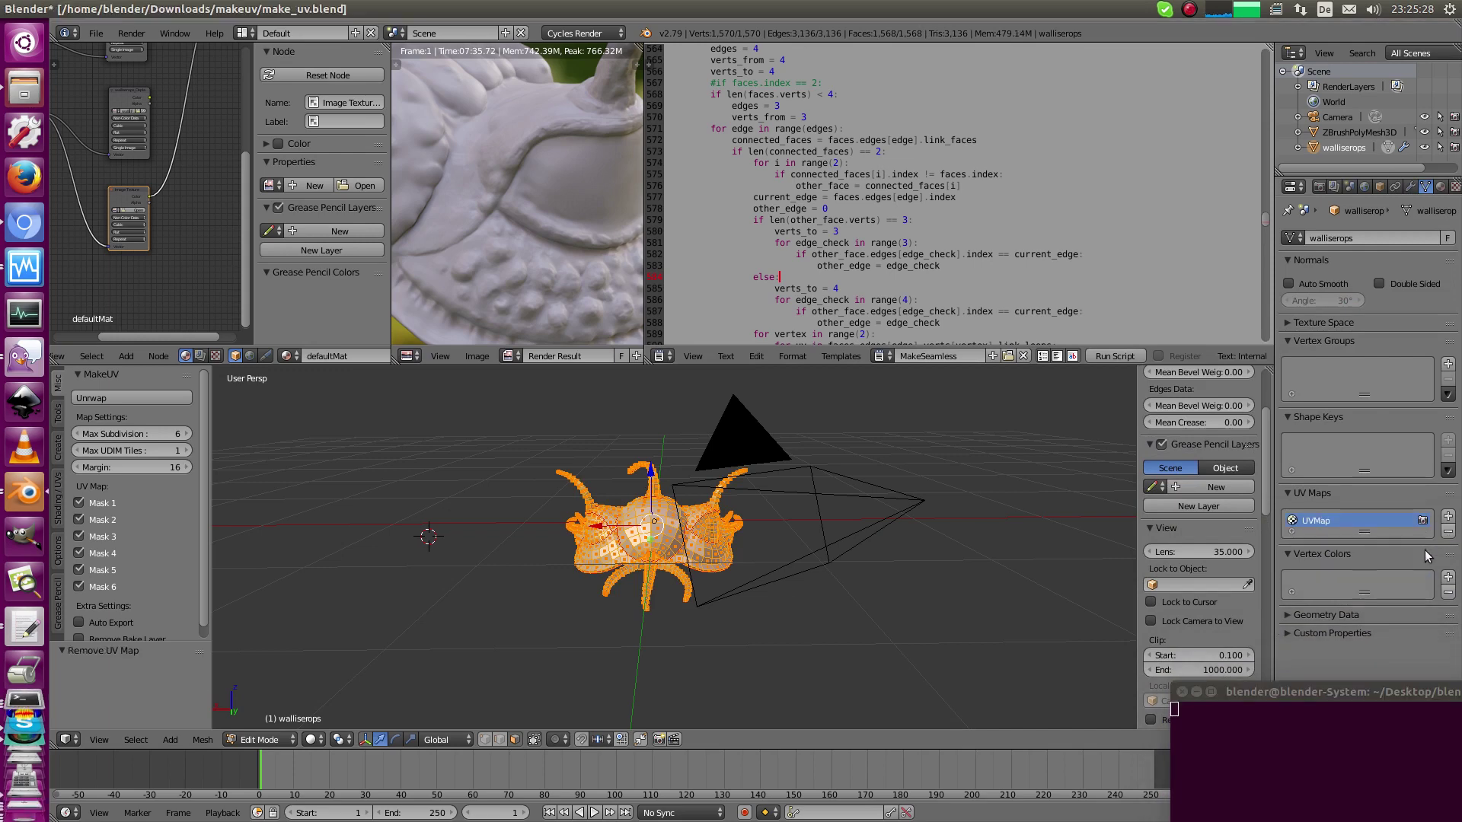
Examine the full UVMap island layout of walliserops in the maximized UV editor, then return to object mode
middle_drag(875, 533, 823, 526)
key(a)
key(a)
middle_drag(601, 357, 522, 356)
click(588, 355)
key(ctrl+Up)
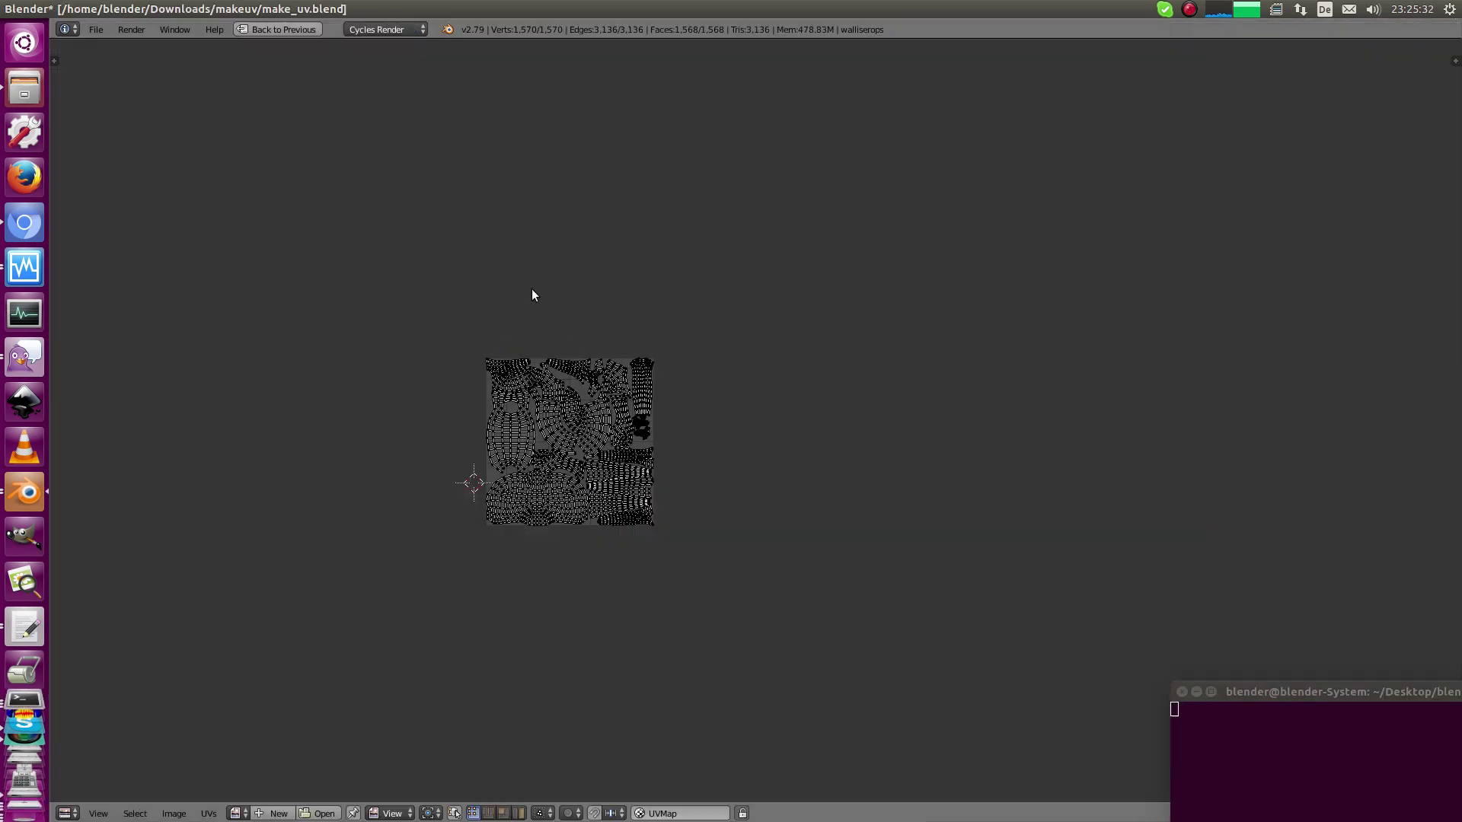
key(a)
scroll(591, 522, up, 5)
scroll(566, 485, down, 1)
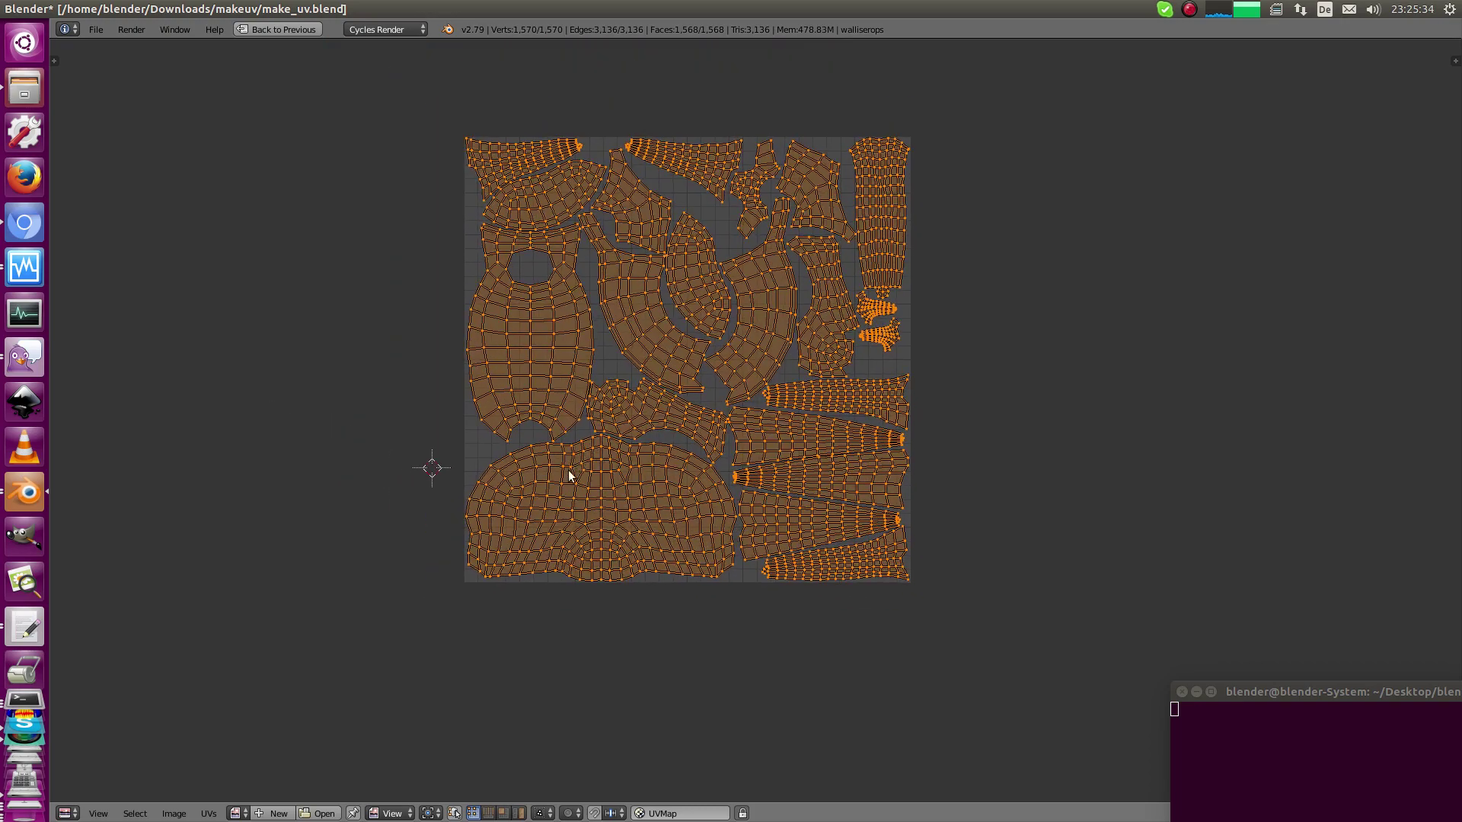
key(shift+space)
key(Tab)
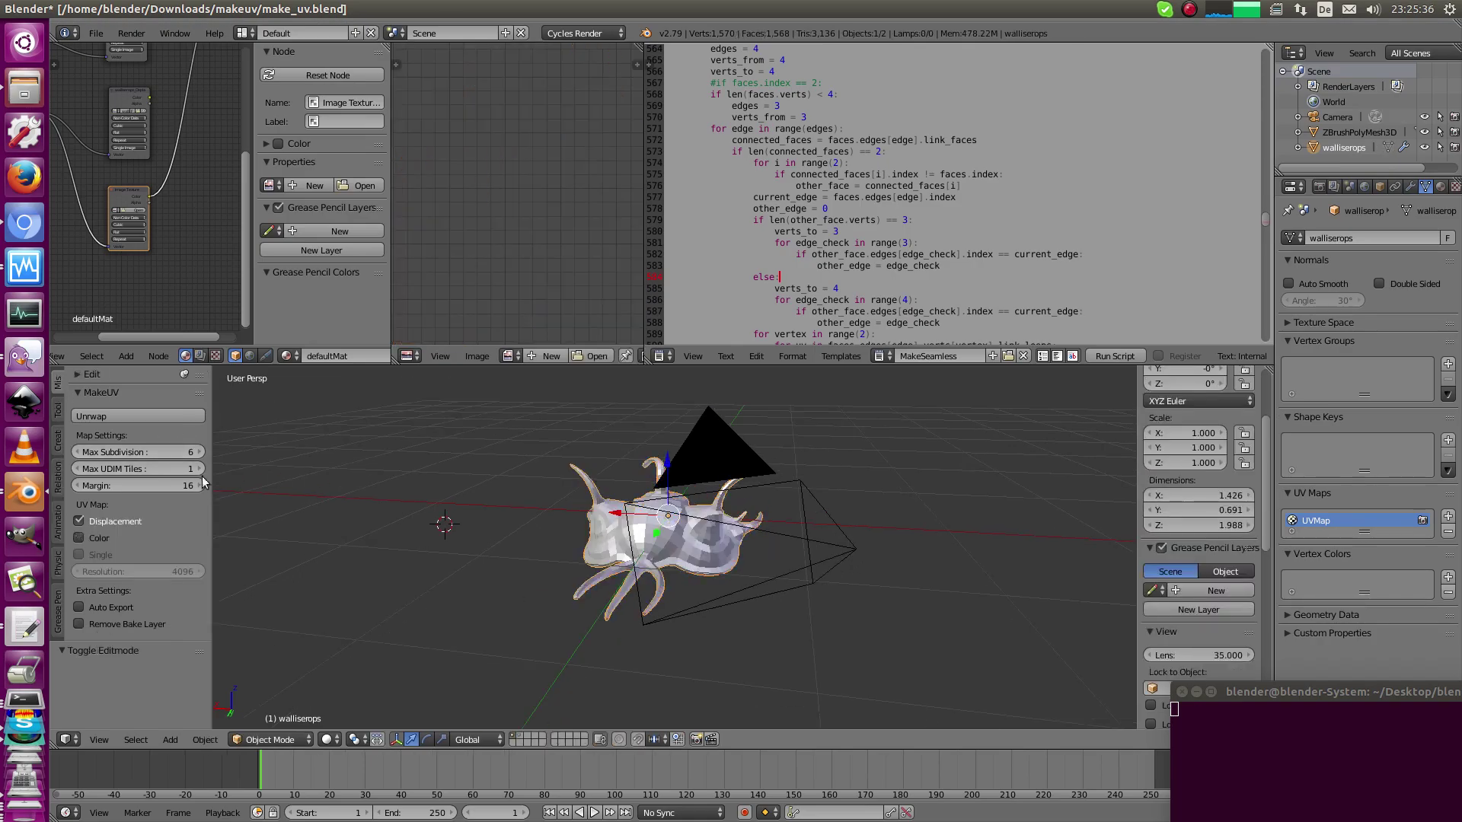
Unwrap walliserops with MakeUV for displacement and place the terminal report beside the model
middle_drag(444, 497, 517, 487)
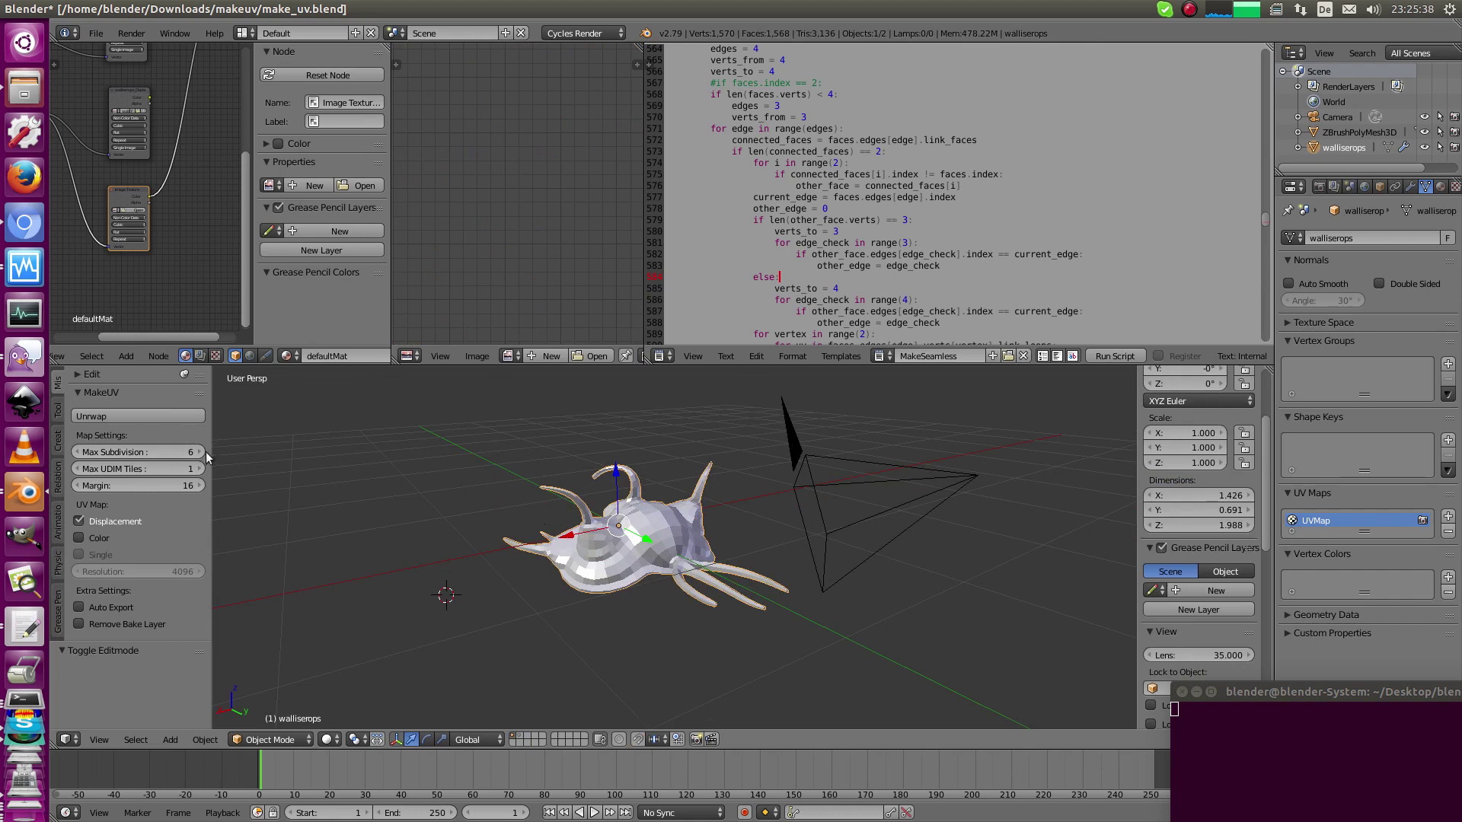
click(160, 416)
drag(1281, 693, 893, 365)
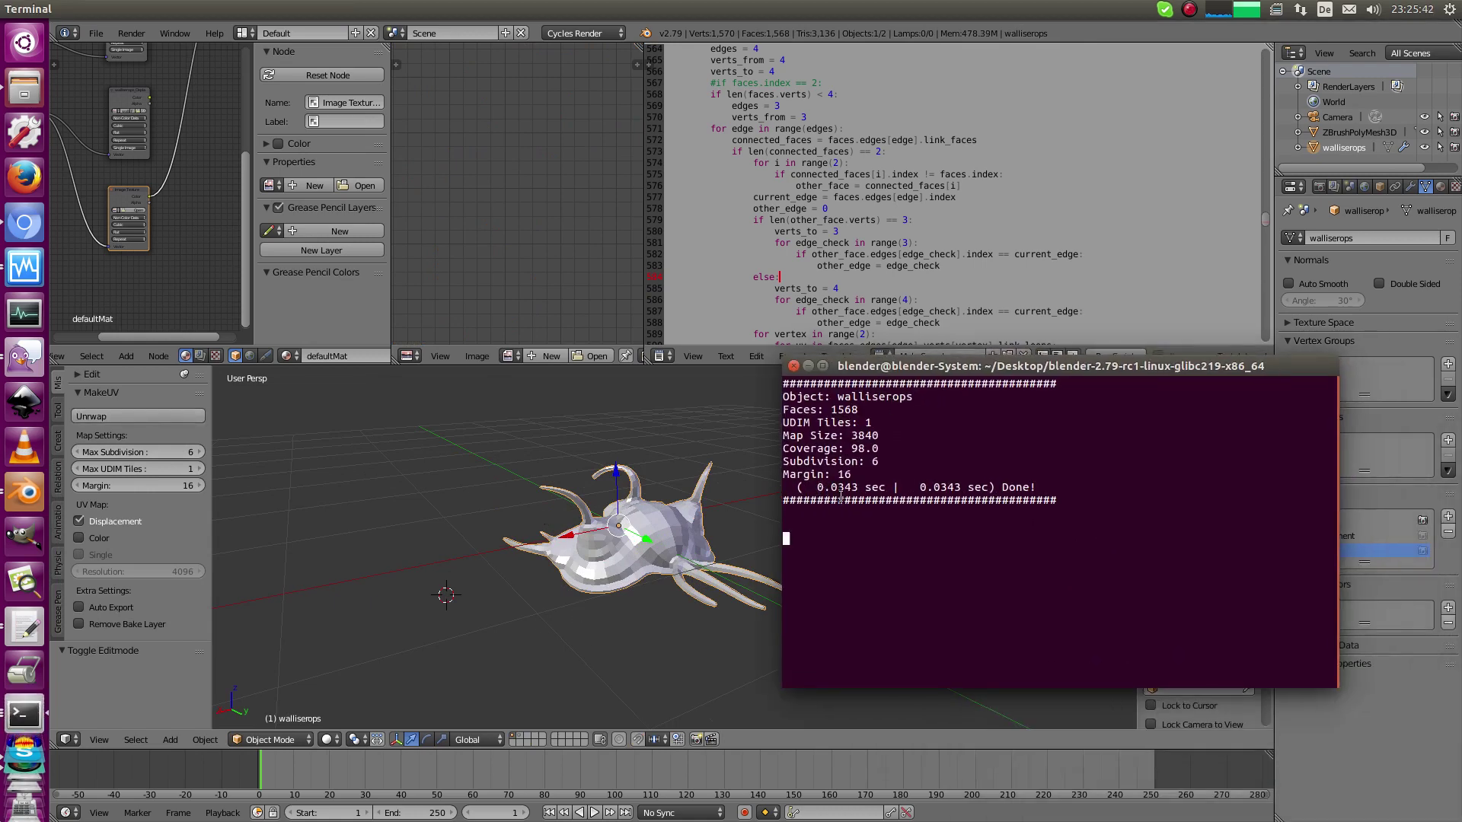
drag(894, 364, 954, 397)
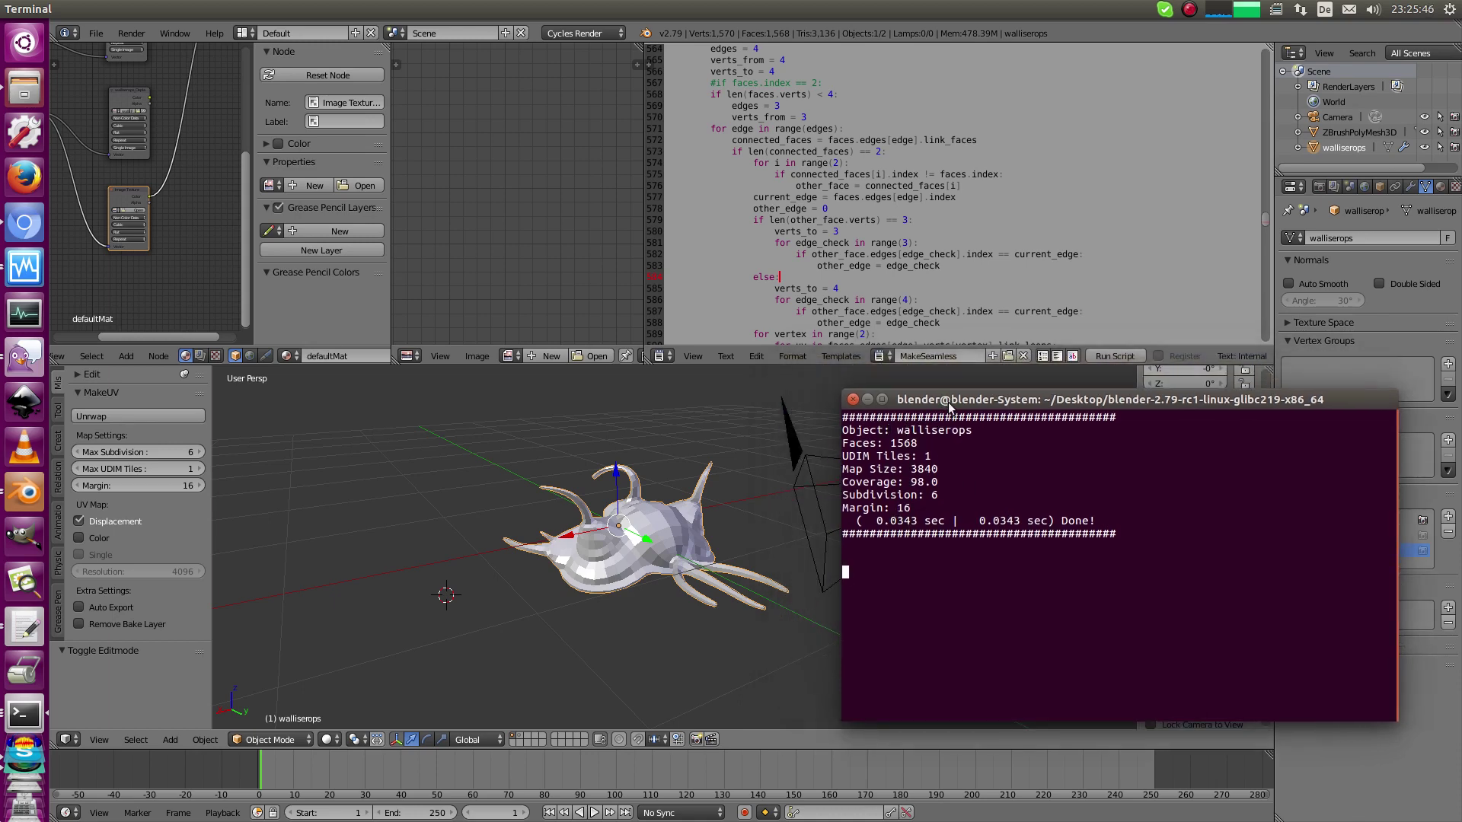
drag(948, 402, 908, 533)
click(908, 532)
drag(923, 414, 1040, 483)
Display the generated Bake UV layout of the whole mesh in the maximized UV editor
middle_drag(602, 514, 604, 474)
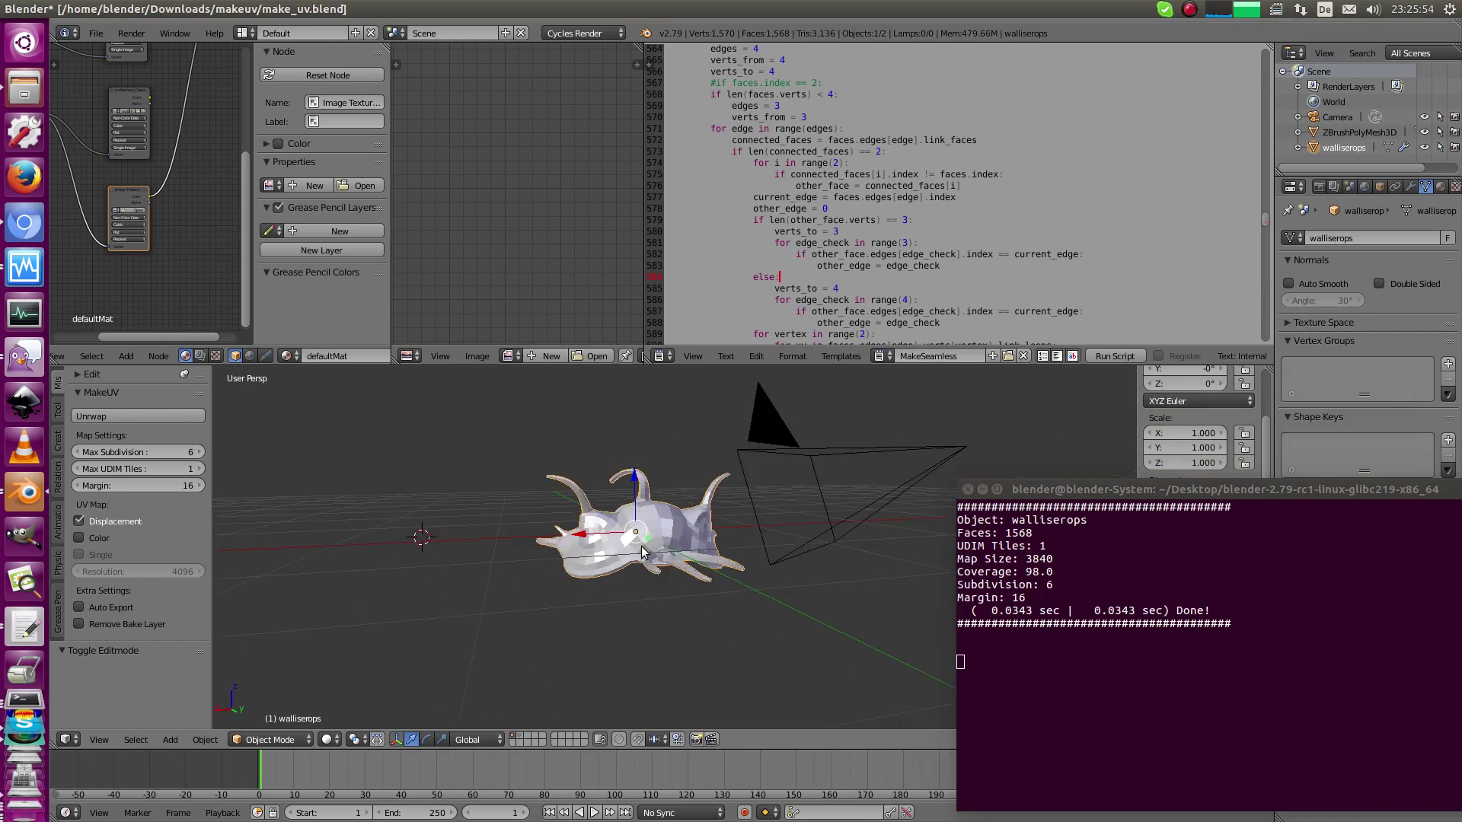
key(Tab)
key(shift+space)
ctrl+middle_drag(591, 416, 565, 521)
key(a)
middle_drag(650, 376, 630, 472)
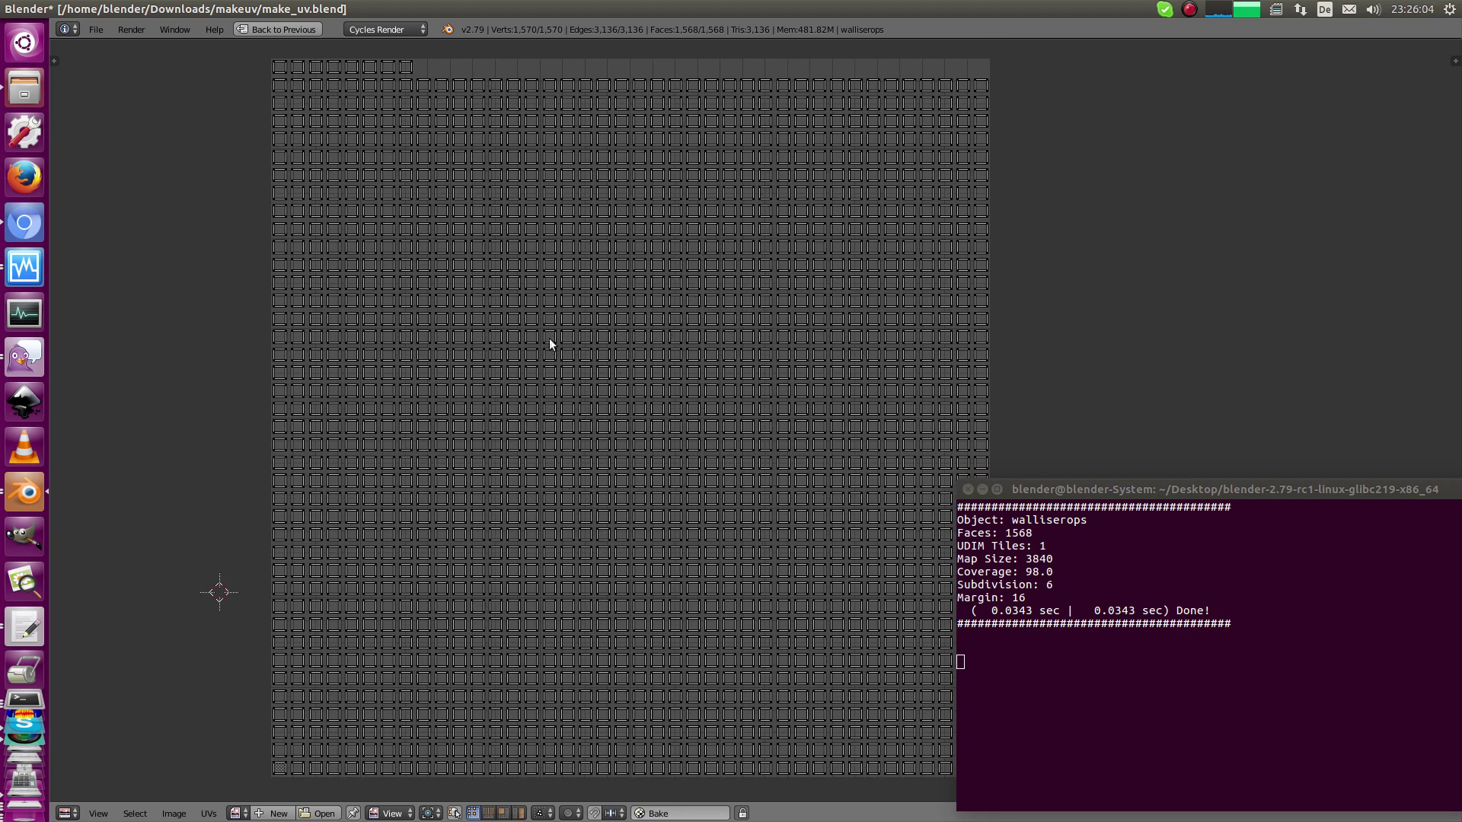
Examine the Bake layout's grid of face tiles up close and in full, then return to object mode
middle_drag(549, 431, 607, 333)
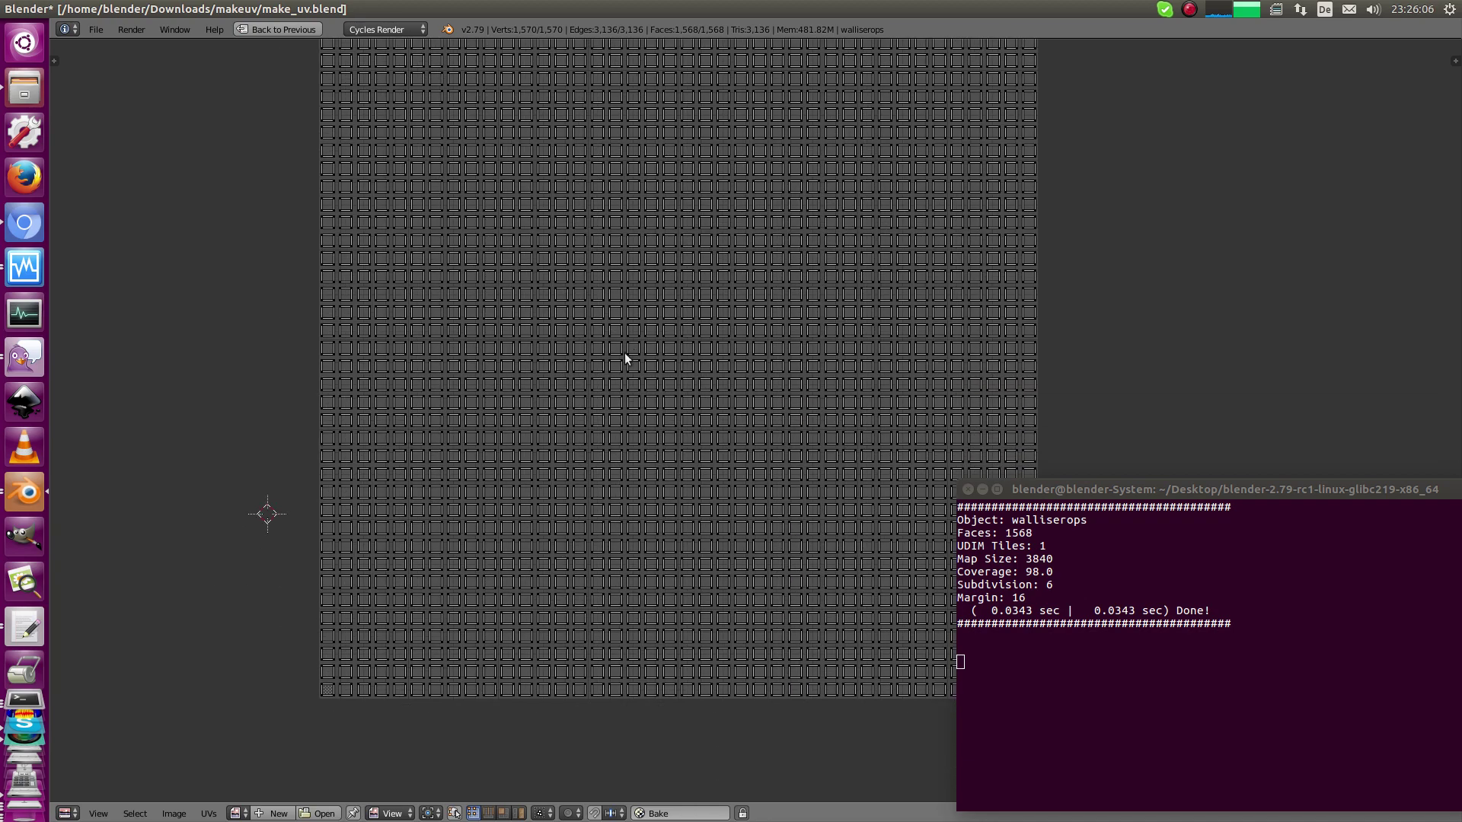
middle_drag(538, 398, 629, 281)
scroll(629, 281, up, 3)
middle_drag(338, 572, 649, 414)
scroll(670, 392, down, 5)
middle_drag(788, 280, 590, 507)
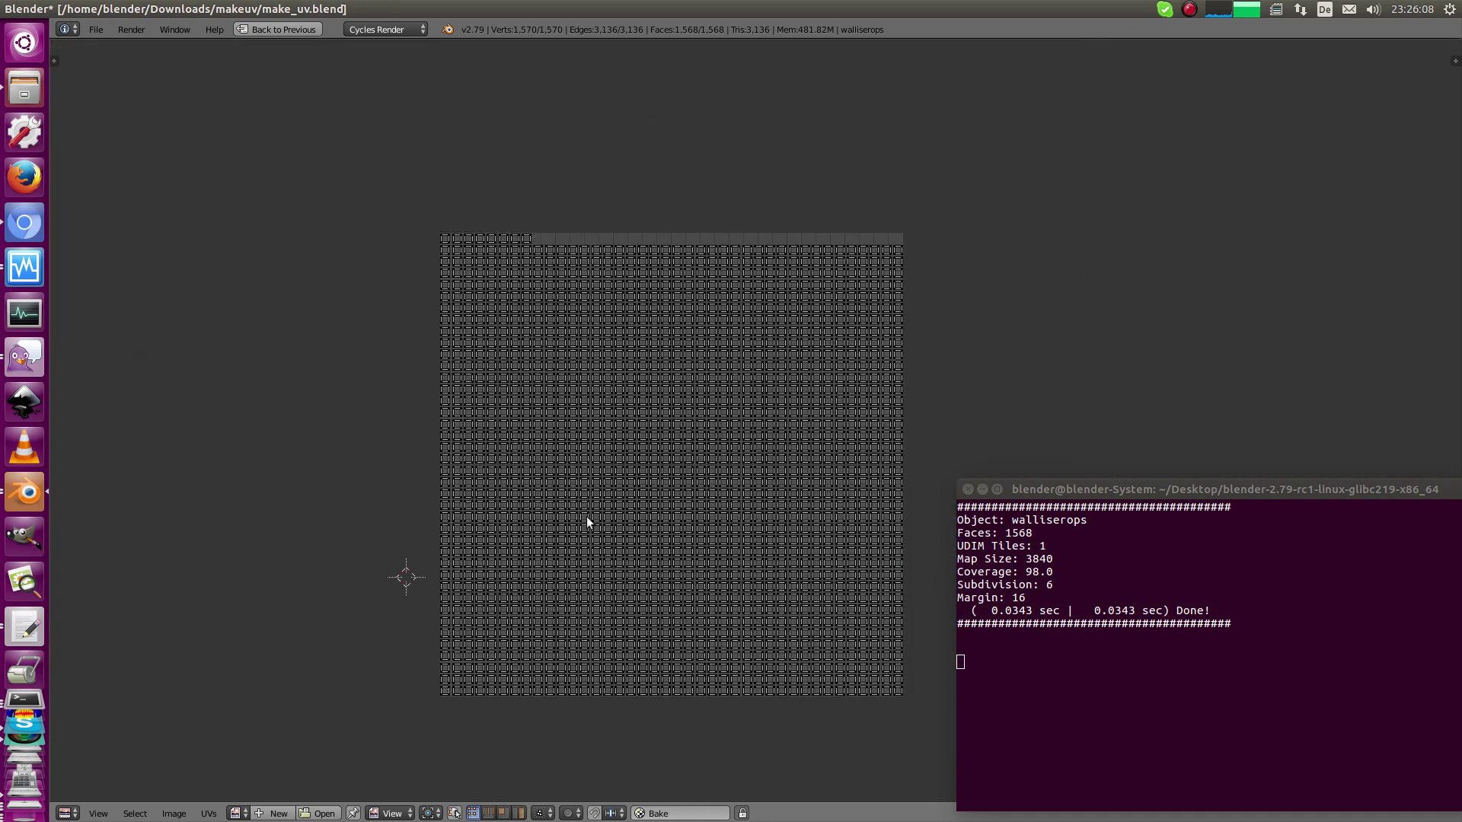
key(ctrl+space)
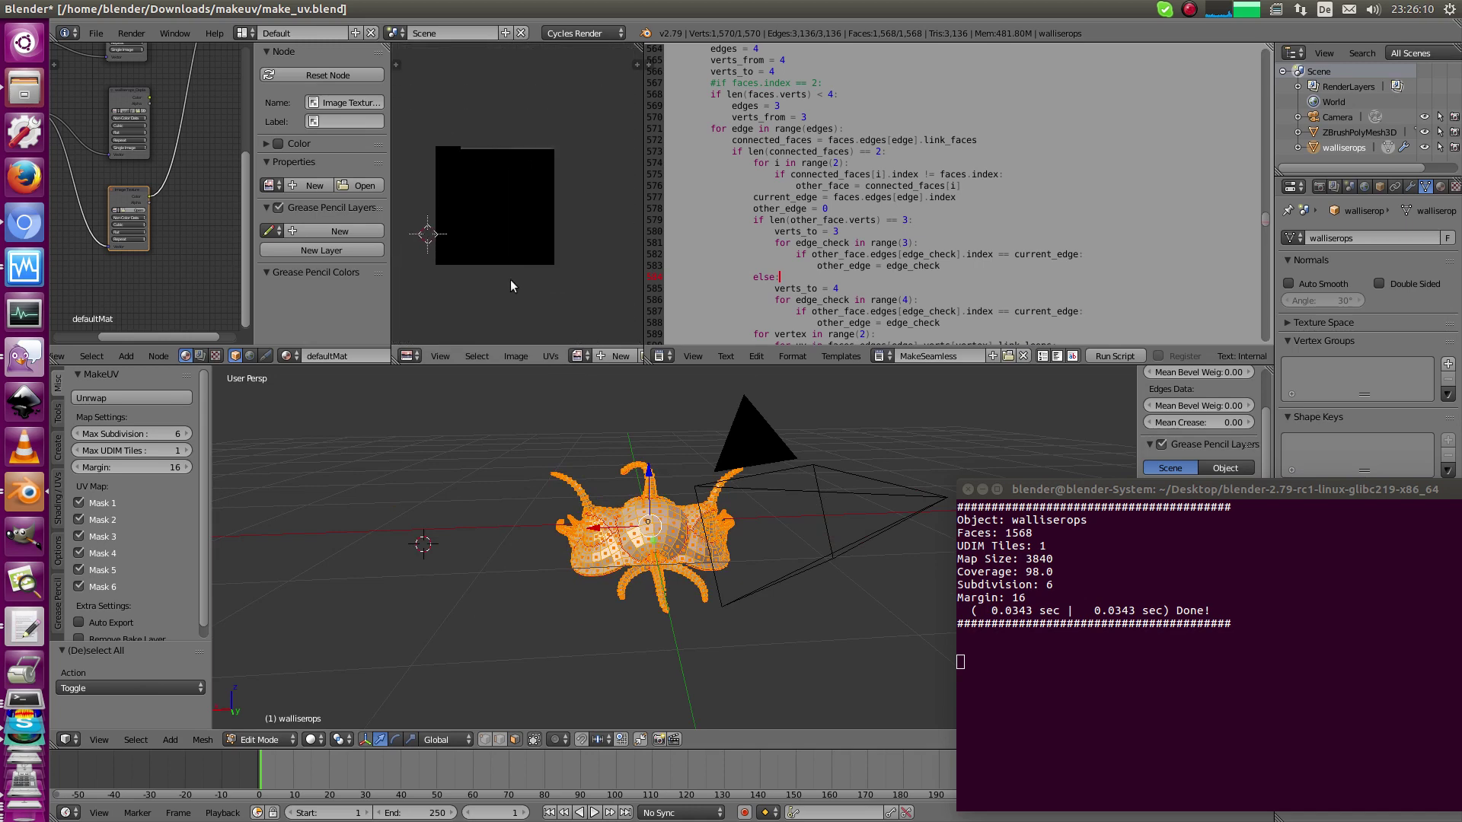
key(Tab)
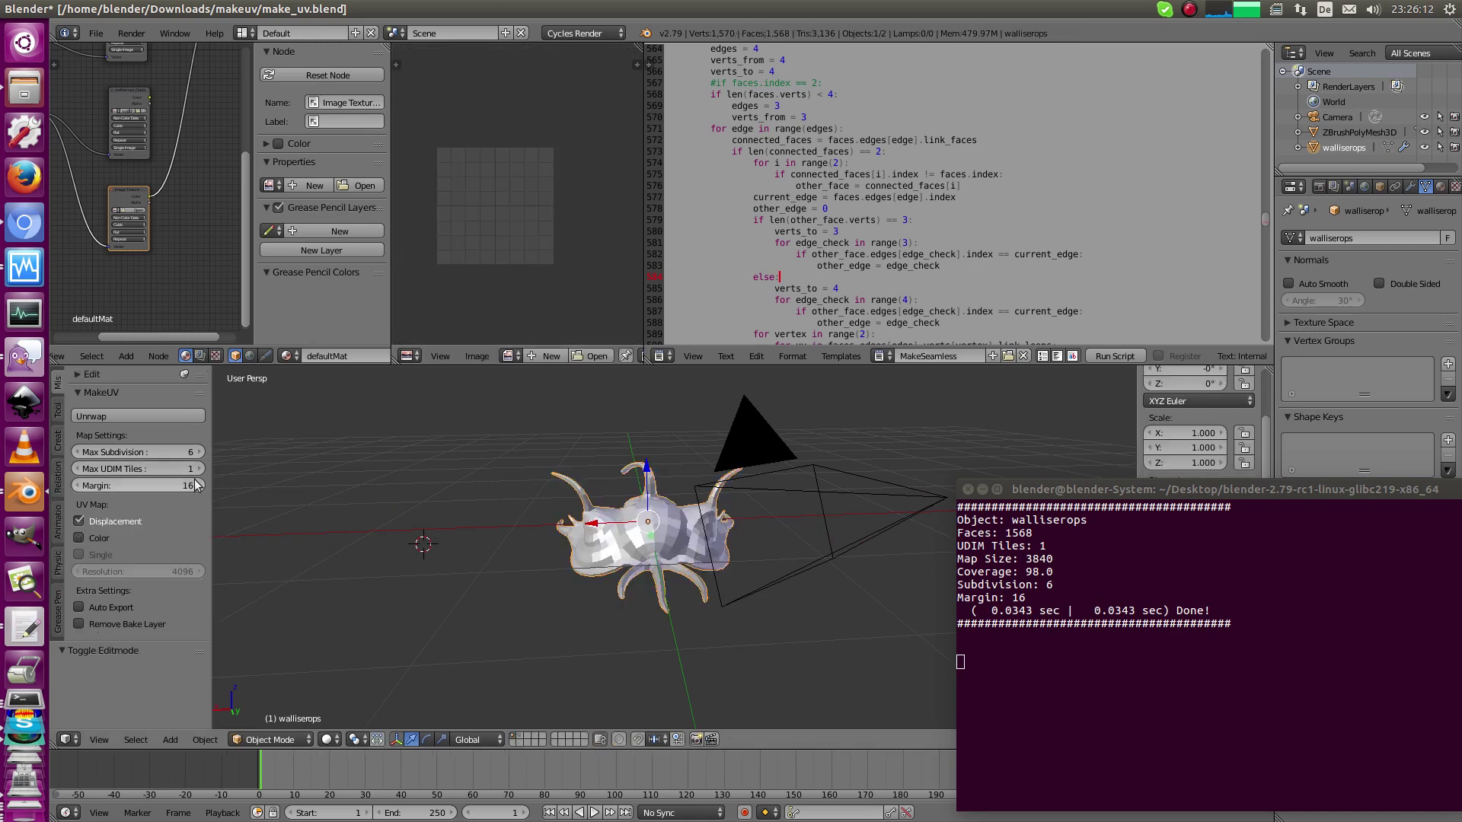
Set Max UDIM Tiles to 10, unwrap walliserops again with MakeUV and display the tiled Bake layout in the maximized UV editor
drag(195, 471, 221, 483)
click(182, 416)
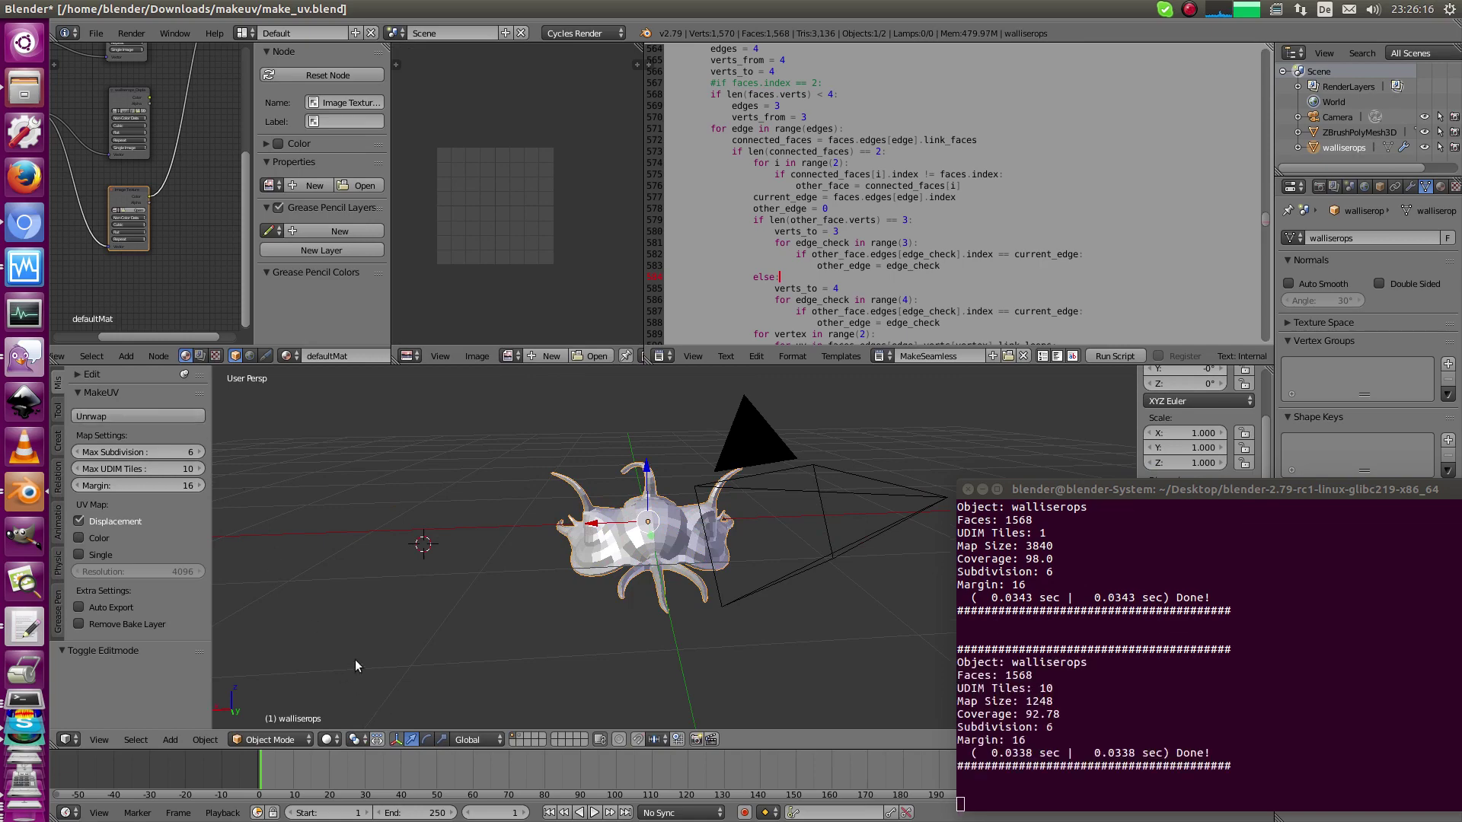
key(Tab)
key(shift+space)
middle_drag(766, 373, 441, 382)
scroll(338, 387, down, 1)
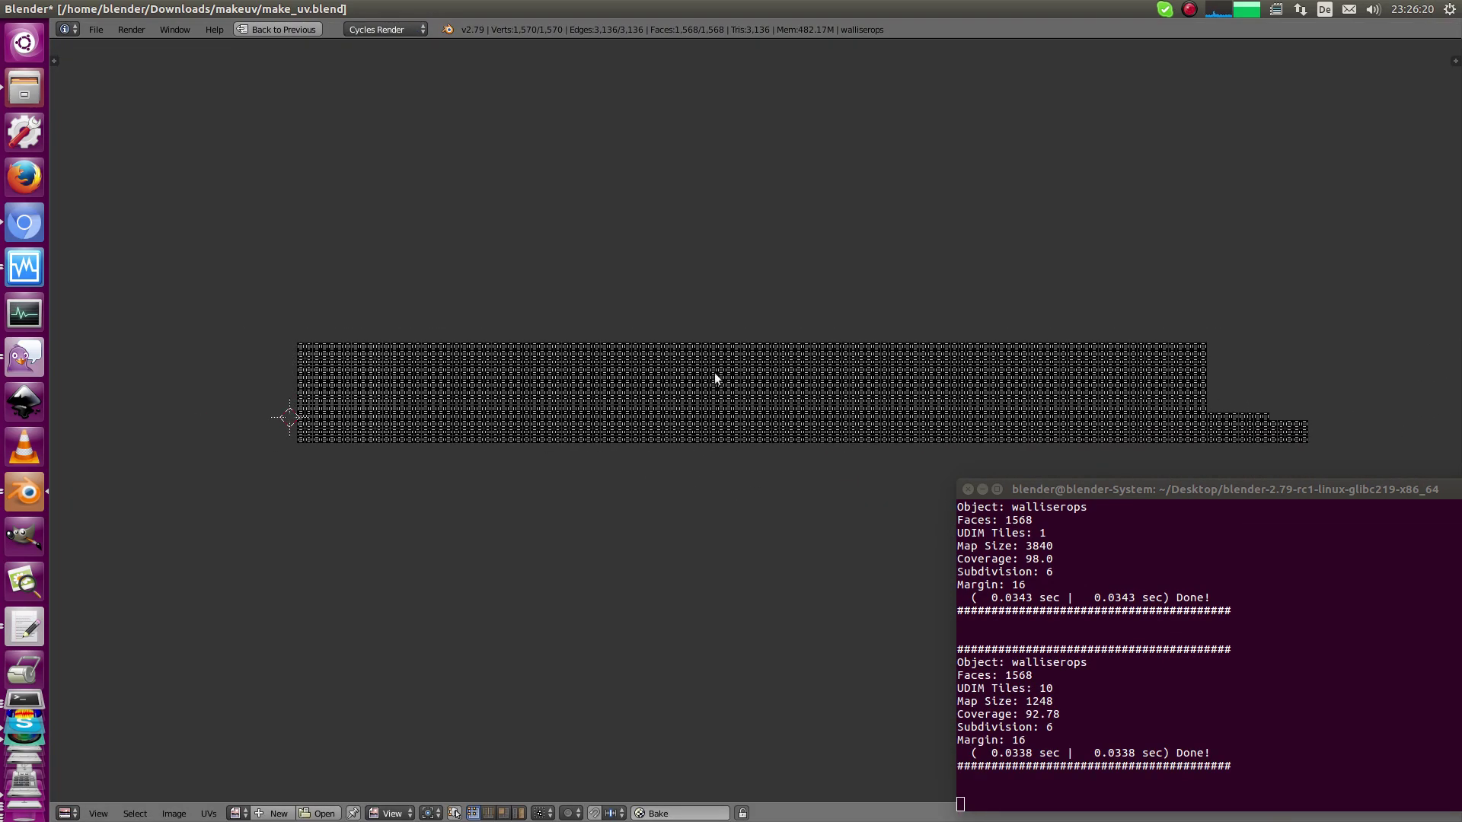
Highlight the Coverage value of the ten-tile unwrap in the terminal report and return to object mode in the normal layout
scroll(690, 385, down, 1)
double_click(1061, 715)
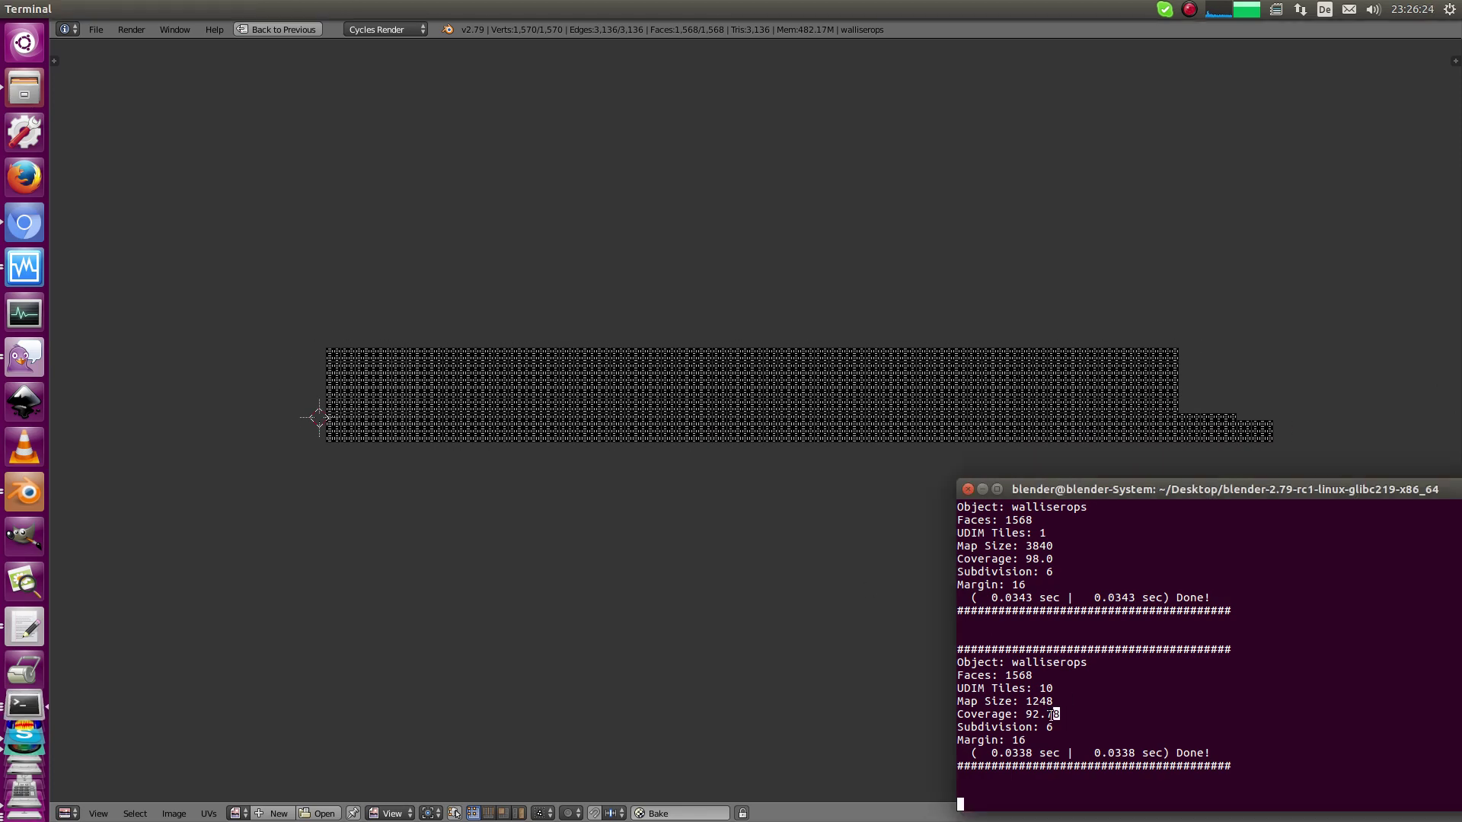
click(591, 528)
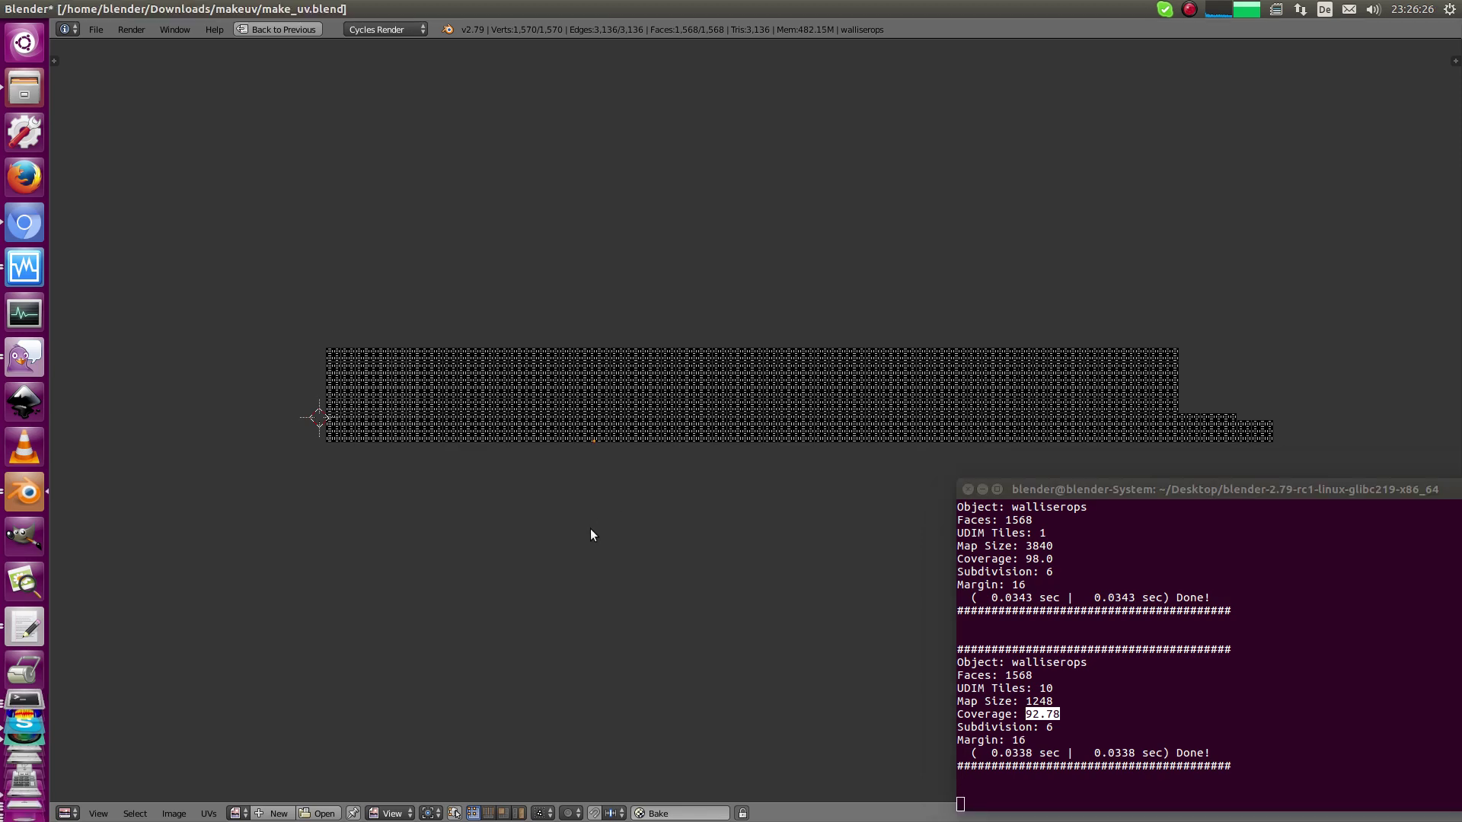
key(ctrl+Up)
key(Tab)
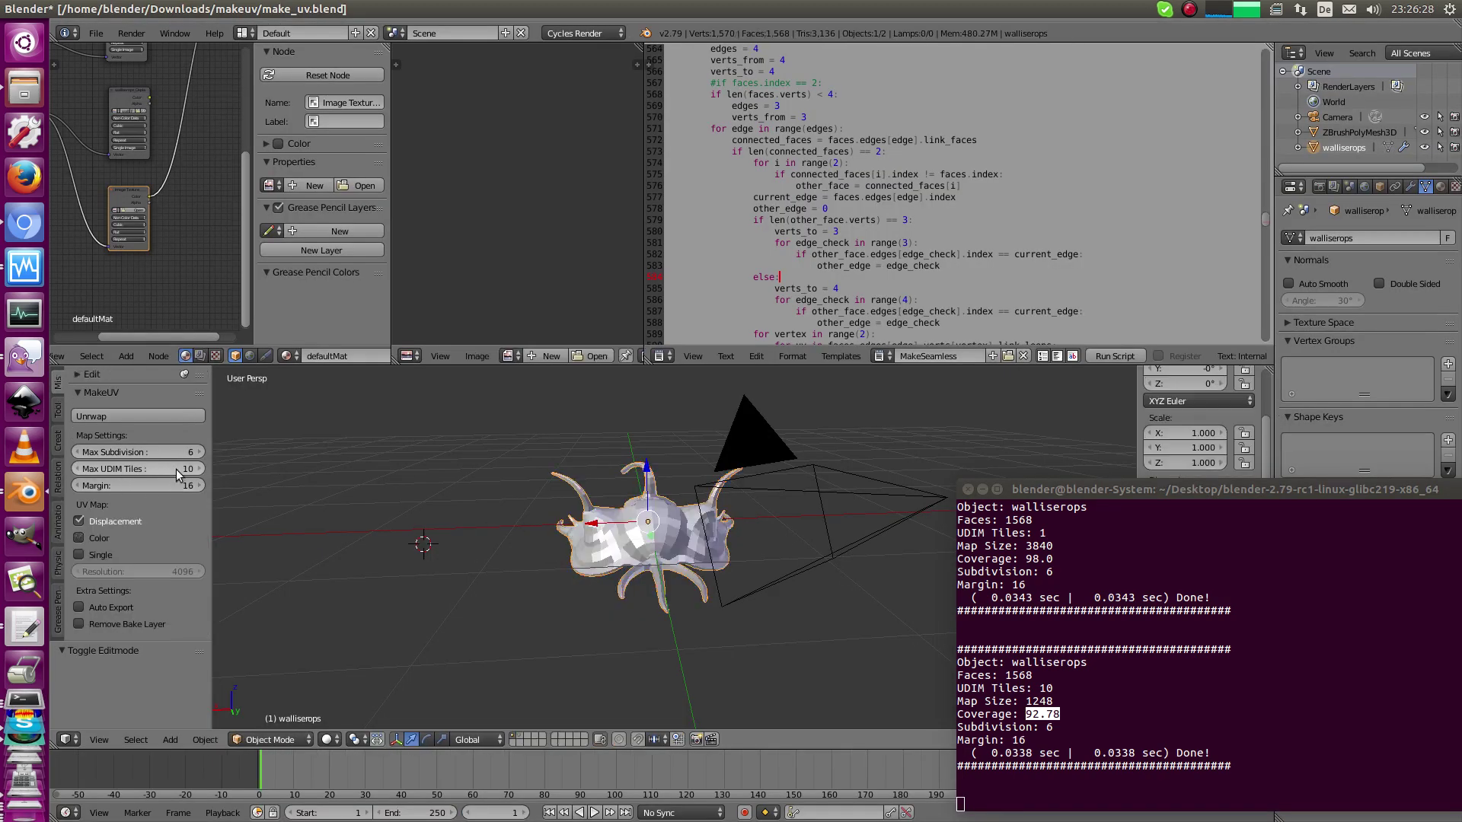
Set Max UDIM Tiles to 100, unwrap walliserops with MakeUV and display the resulting Bake layout in the maximized UV editor
drag(367, 472, 806, 470)
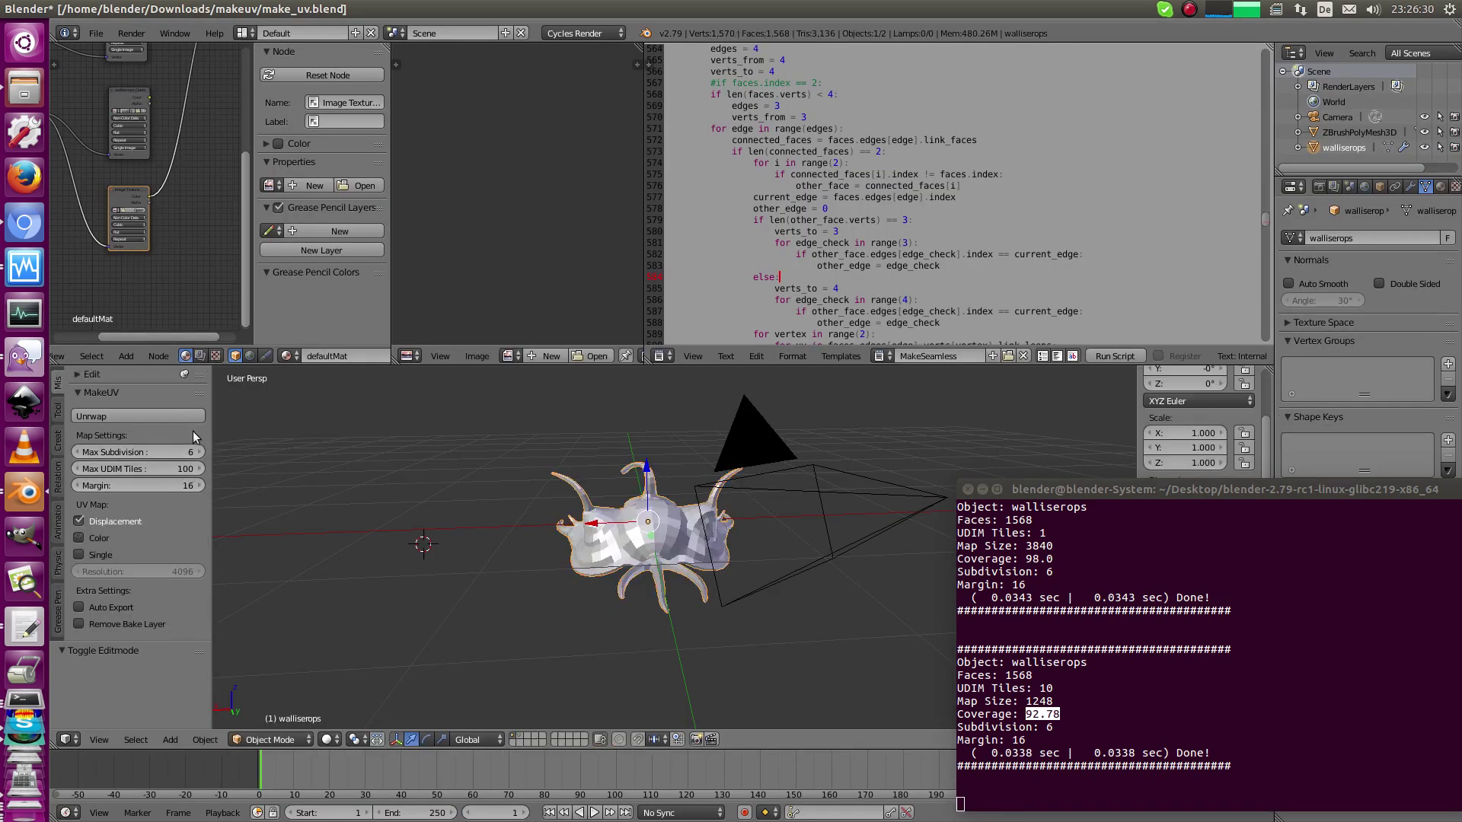
click(189, 421)
key(Tab)
key(ctrl+Up)
mouse_move(542, 445)
ctrl+middle_down()
mouse_move(594, 304)
mouse_move(538, 437)
ctrl+middle_up()
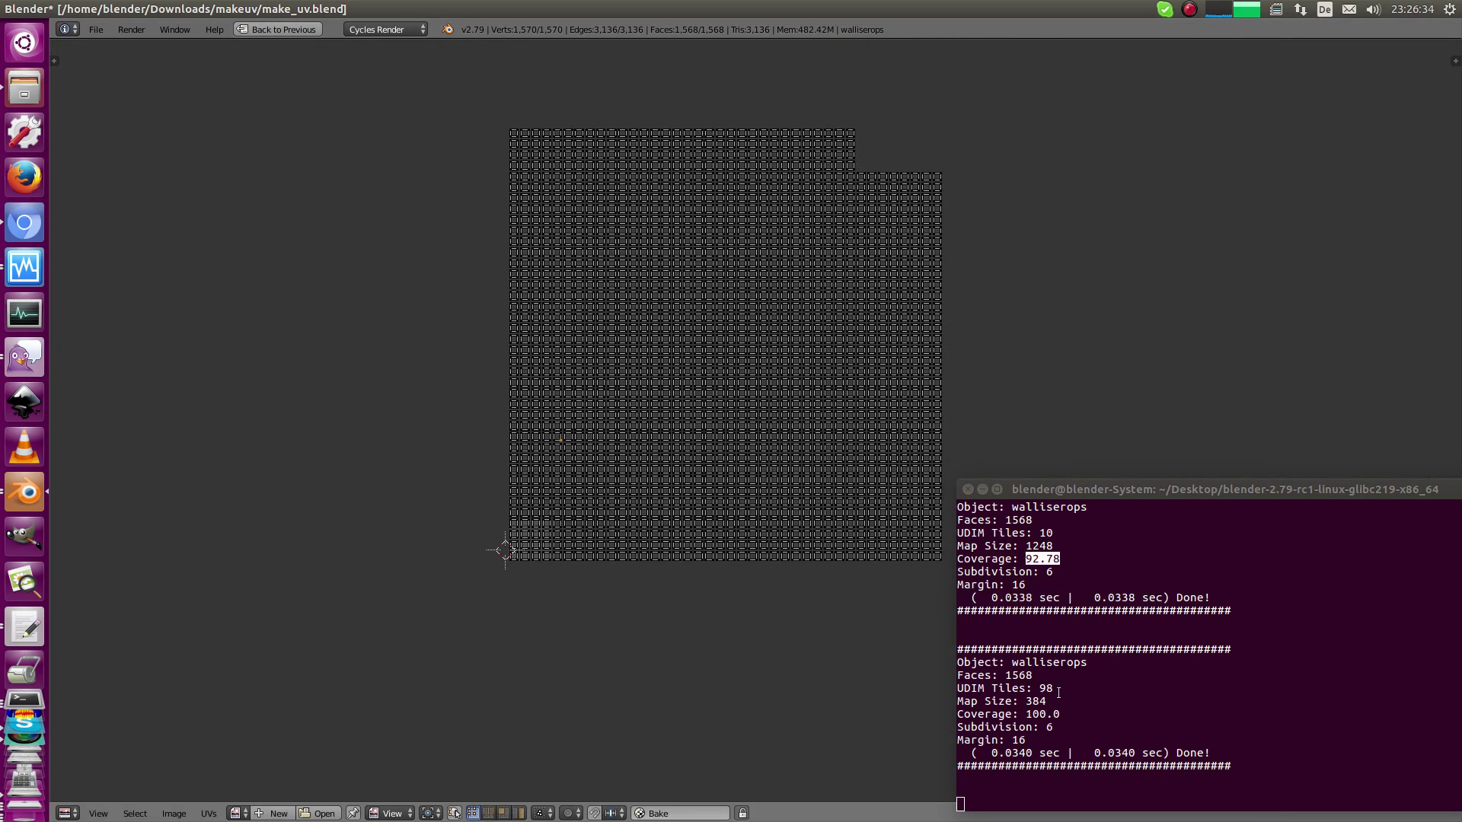
Examine the newest report's UDIM Tiles and Map Size values and how the face tiles are distributed over the Bake layout
drag(1053, 689, 1040, 689)
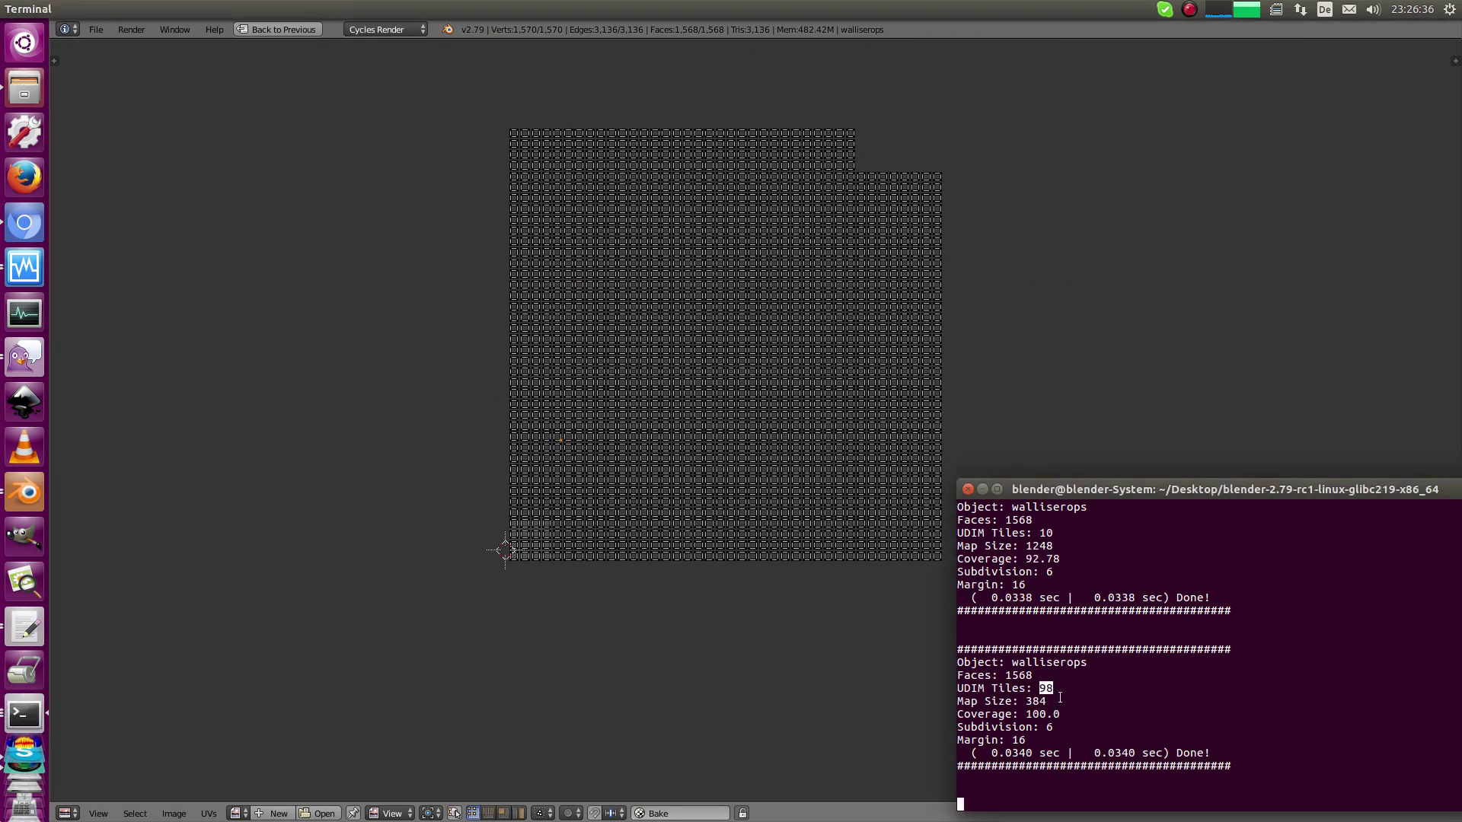
middle_drag(736, 204, 664, 203)
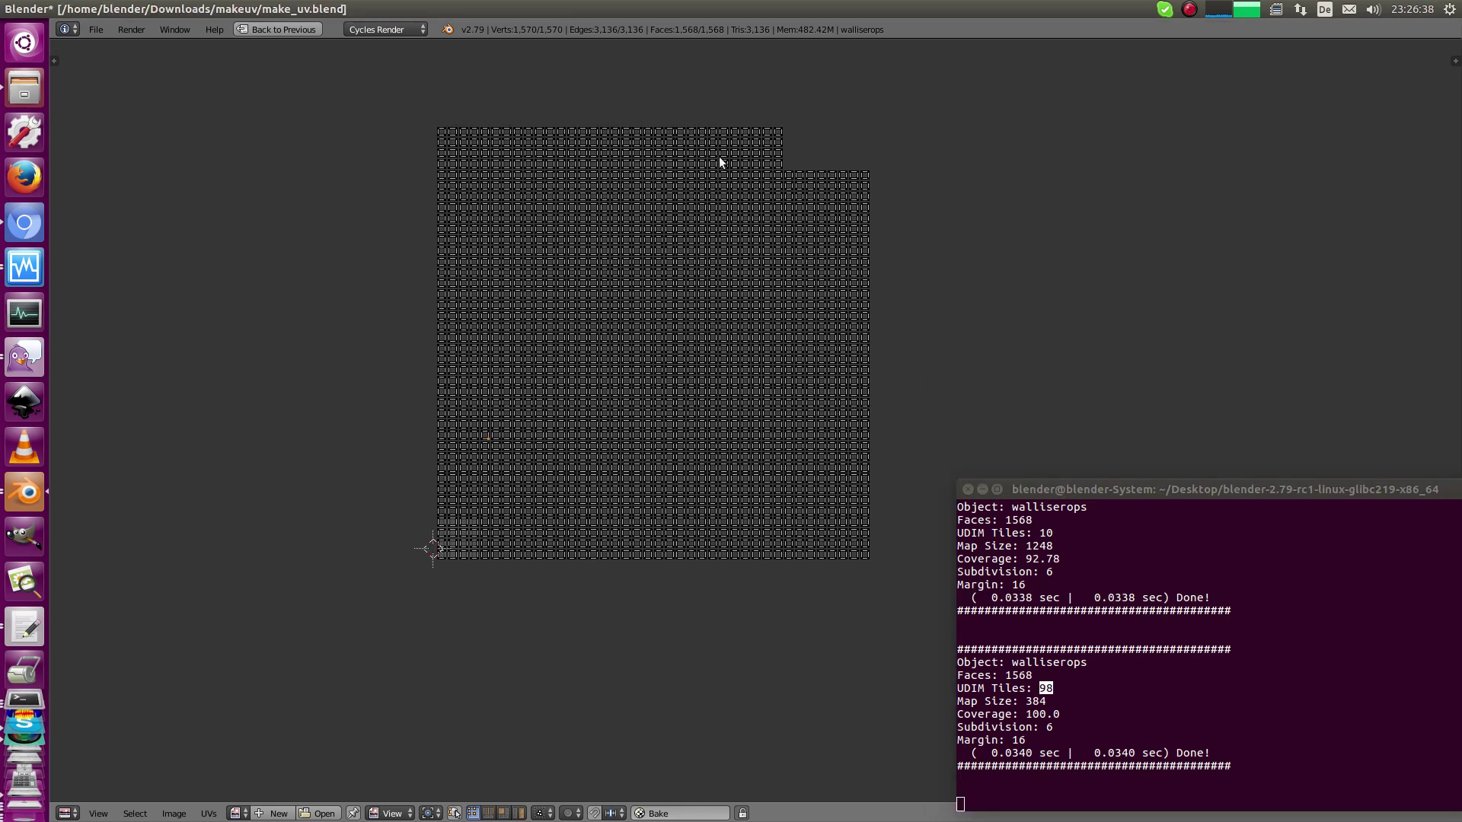
middle_drag(701, 304, 701, 353)
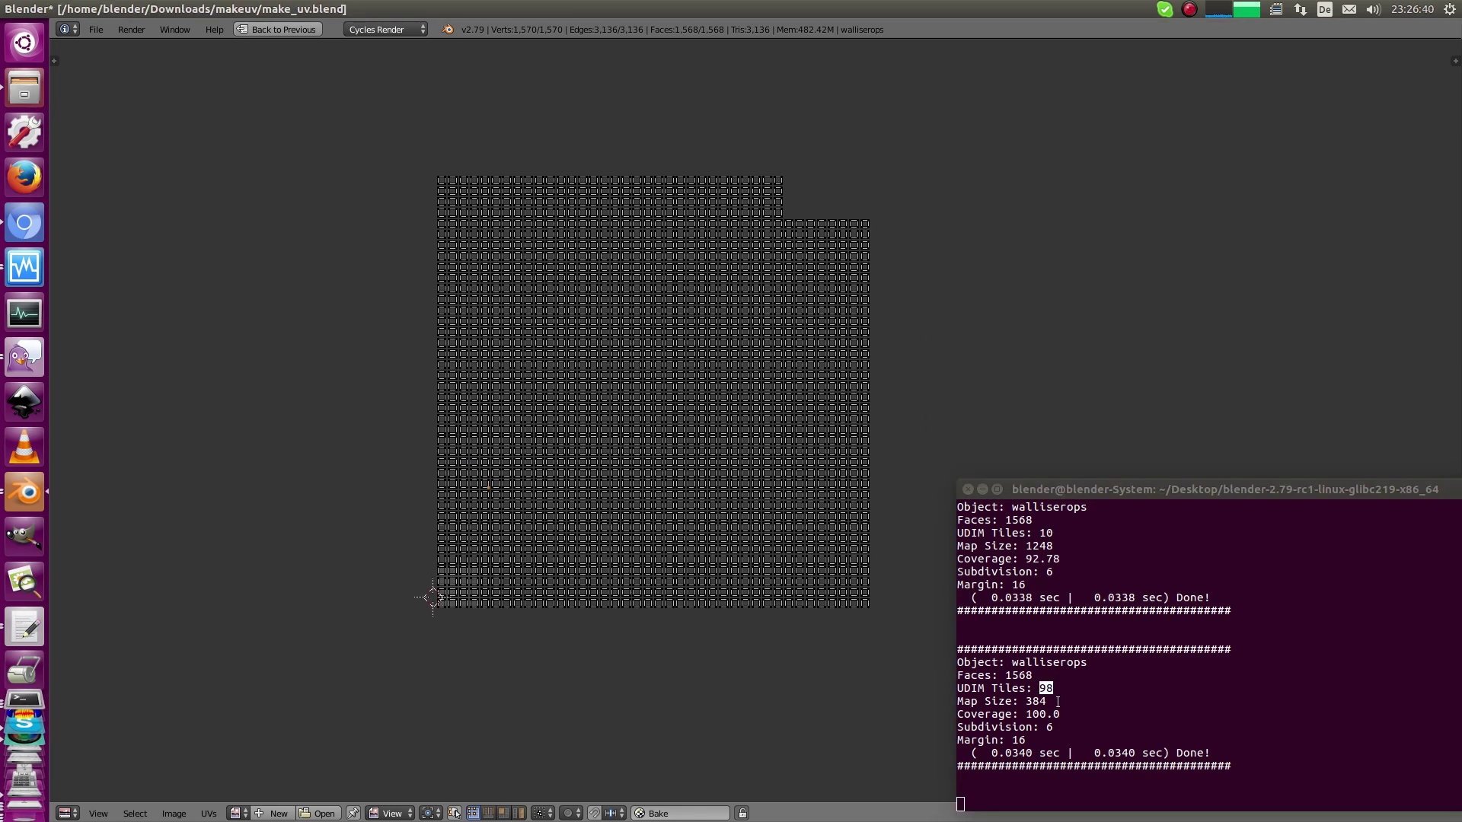
middle_drag(617, 449, 620, 448)
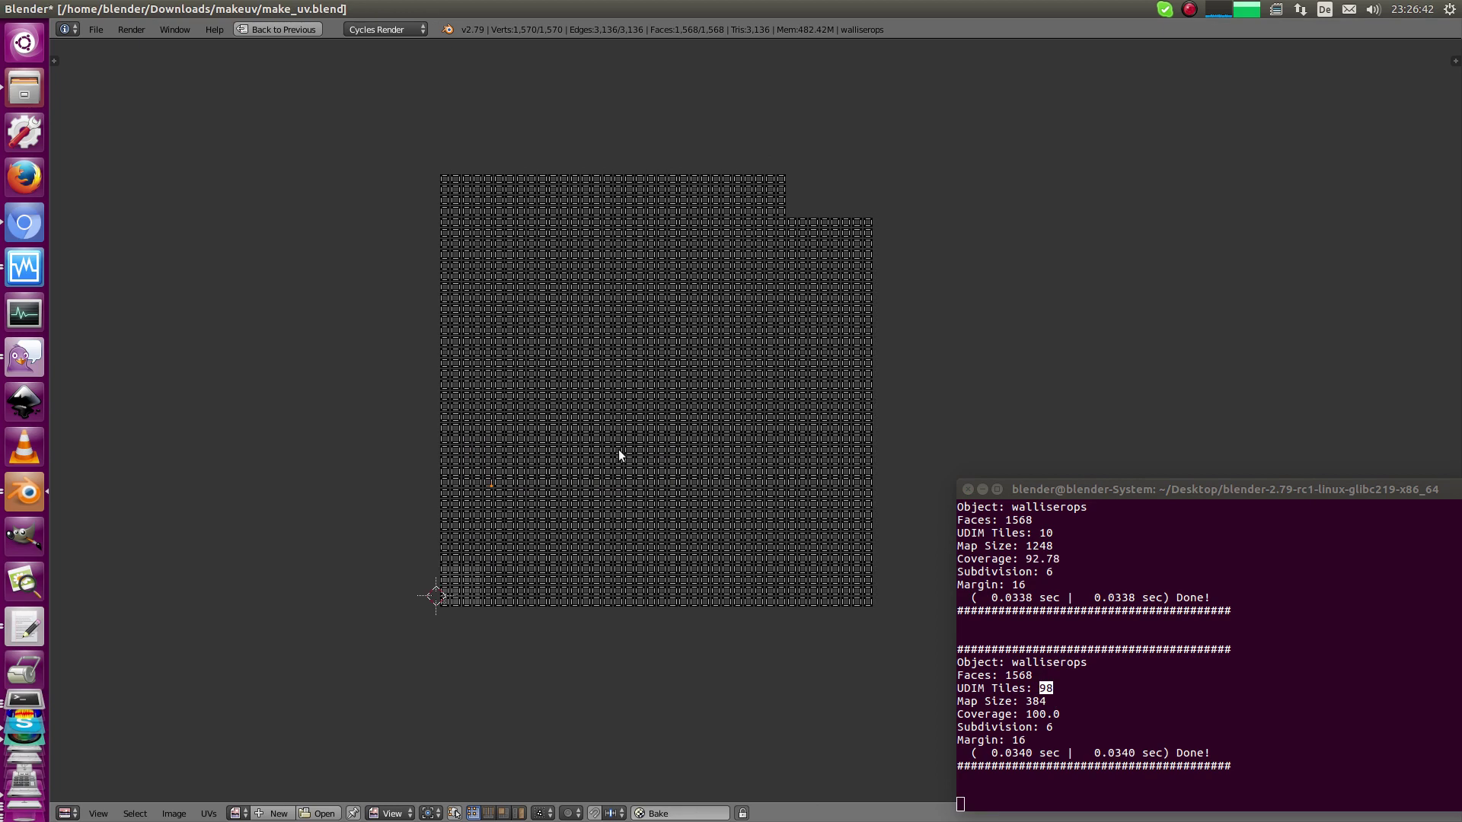
click(1053, 713)
drag(1053, 713, 1026, 701)
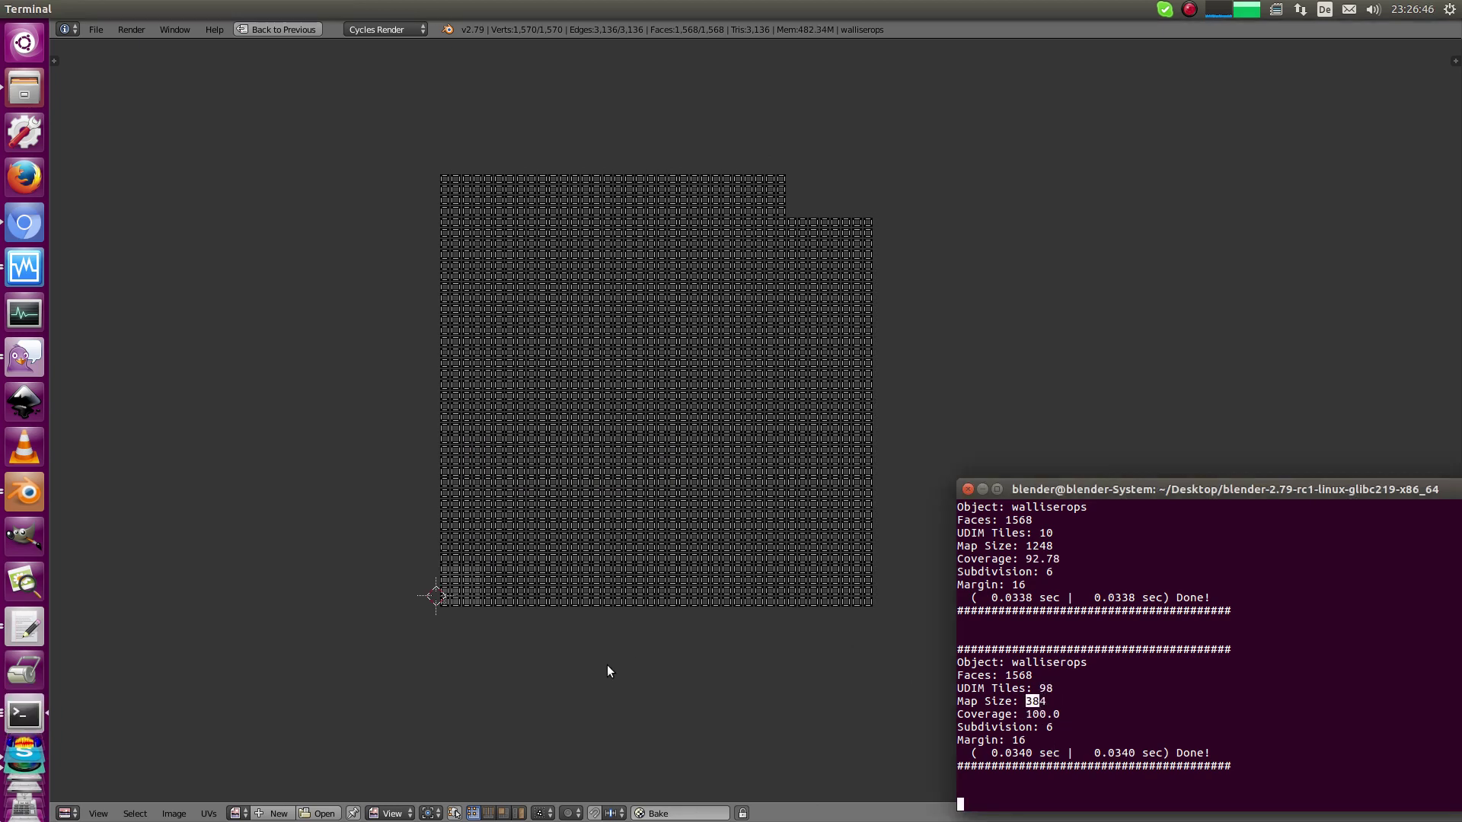
scroll(564, 515, up, 6)
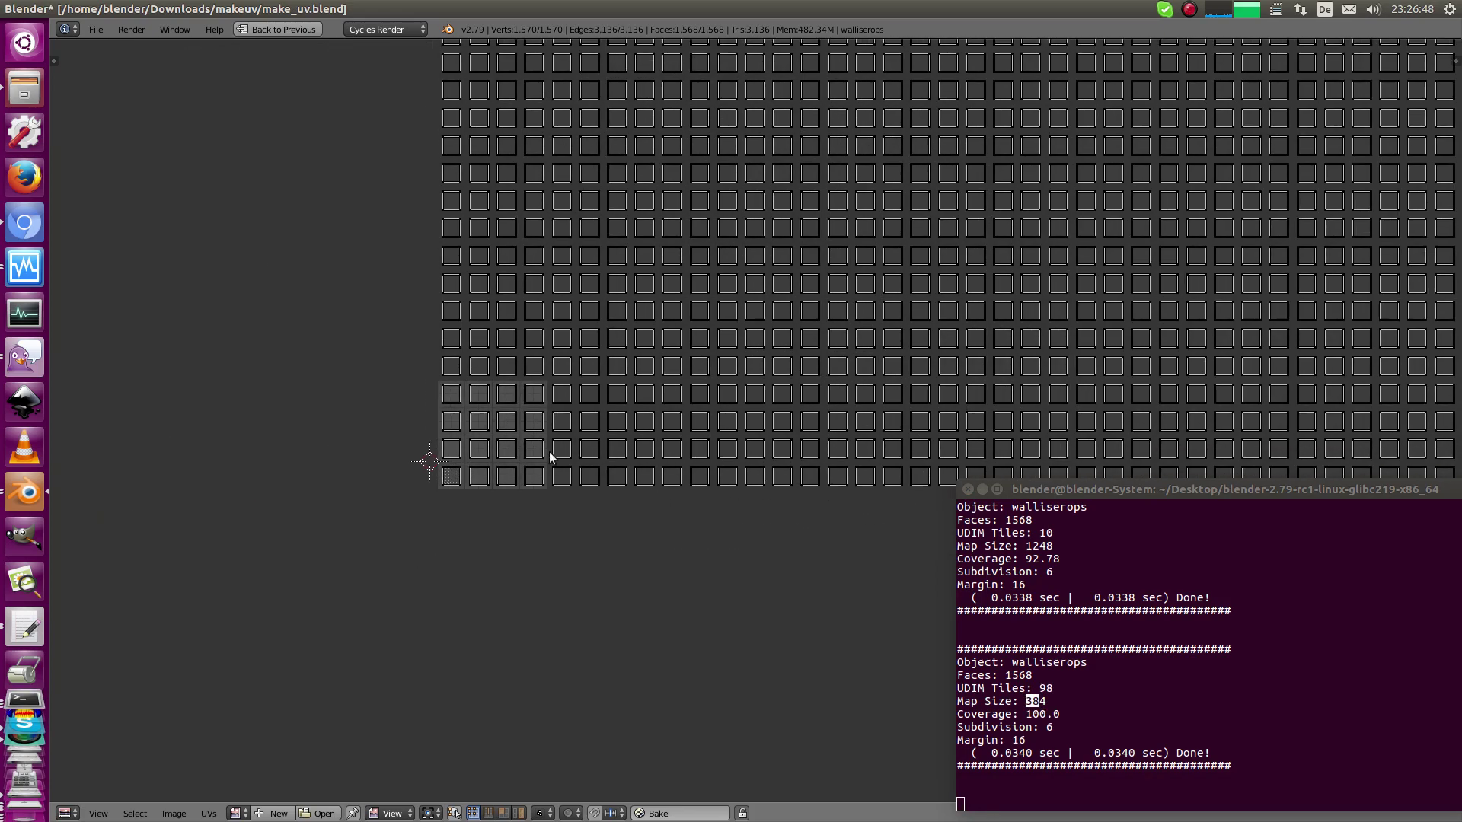
scroll(756, 516, up, 2)
key(ctrl+Up)
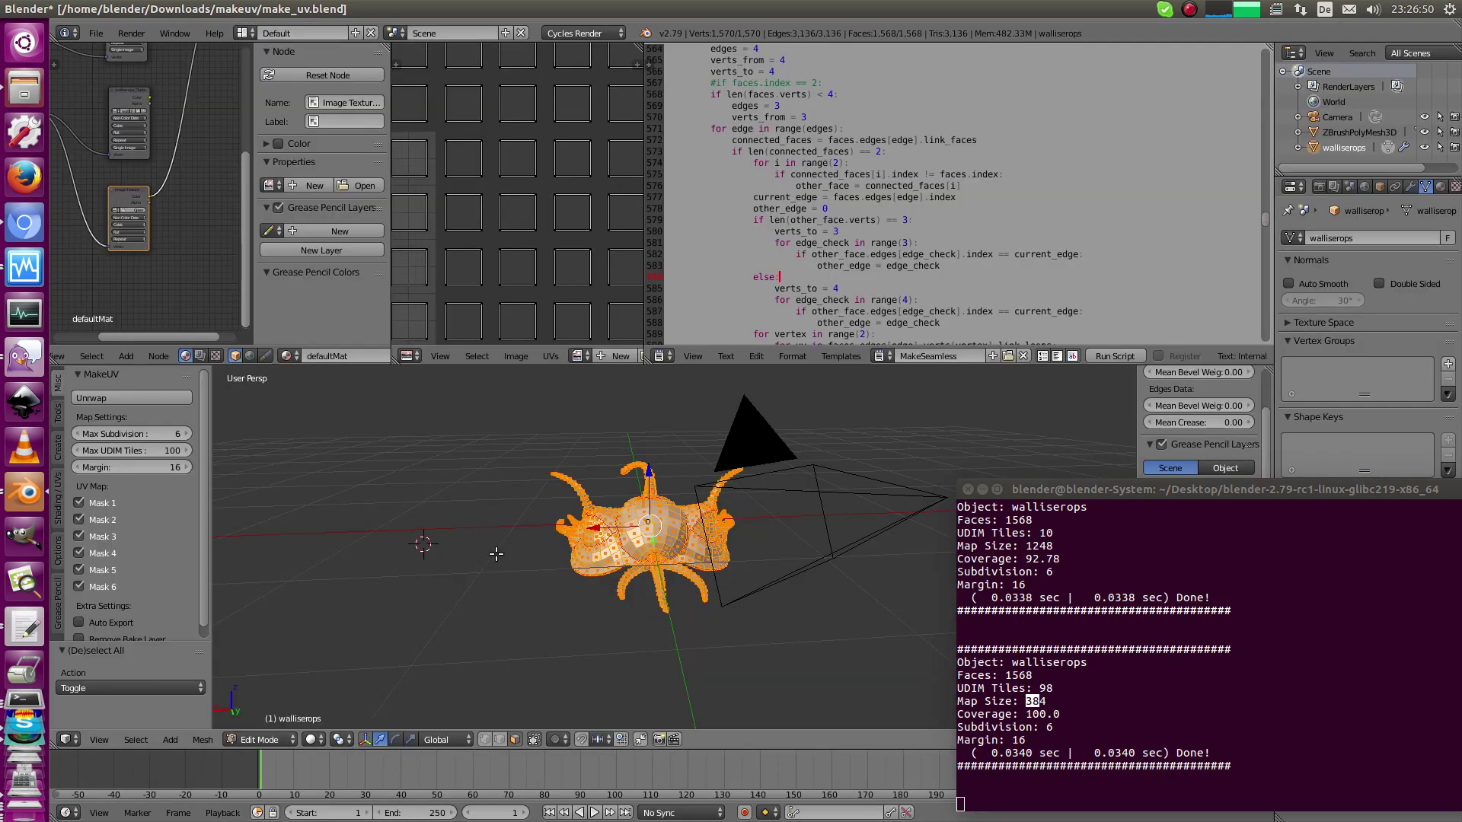
Return to object mode and set Max UDIM Tiles to 1 and the Margin to 0 in the MakeUV settings
key(Tab)
click(180, 474)
text(1)
key(Tab)
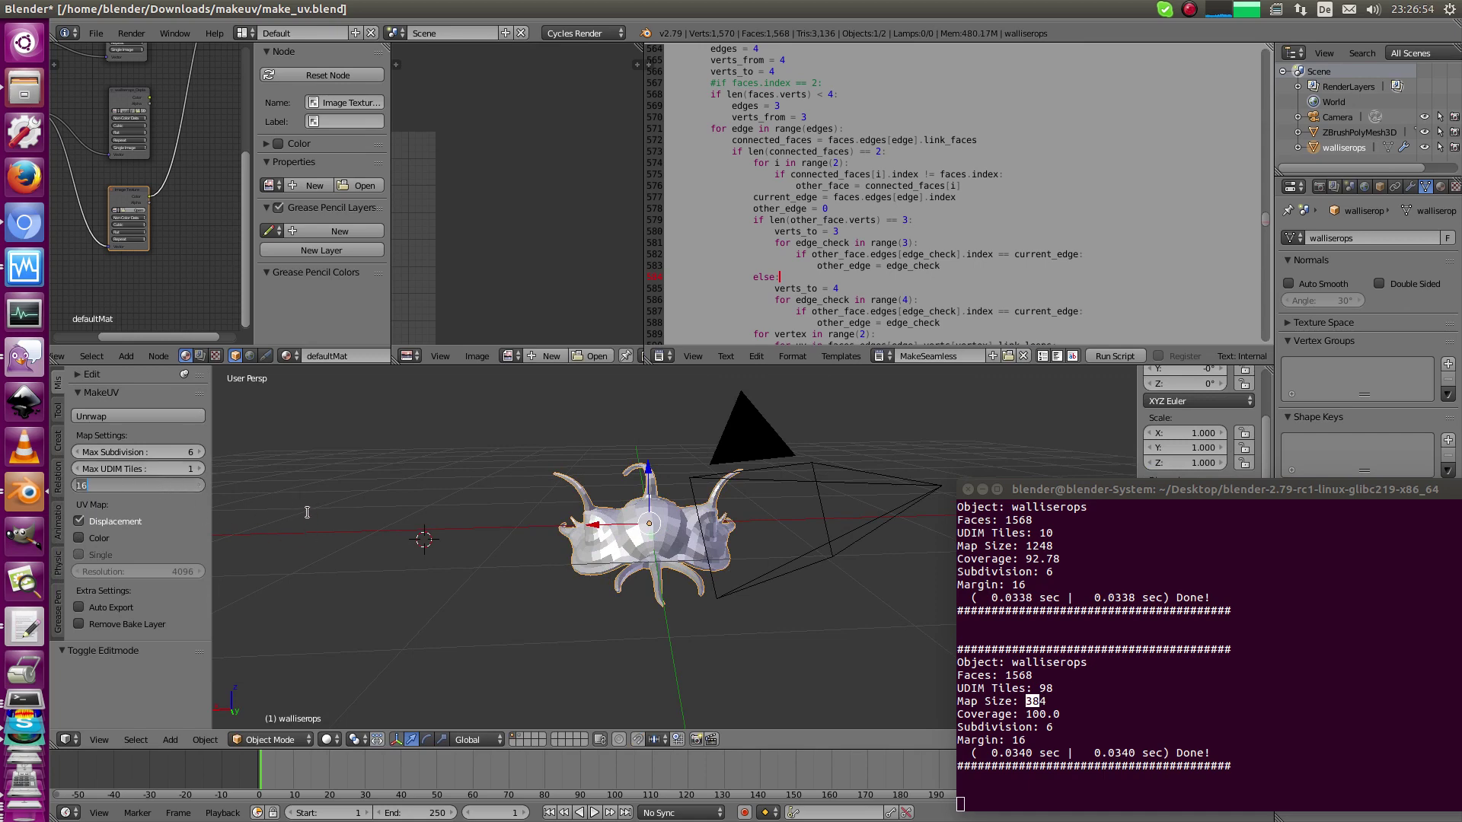
text(9)
key(Return)
drag(172, 486, 54, 480)
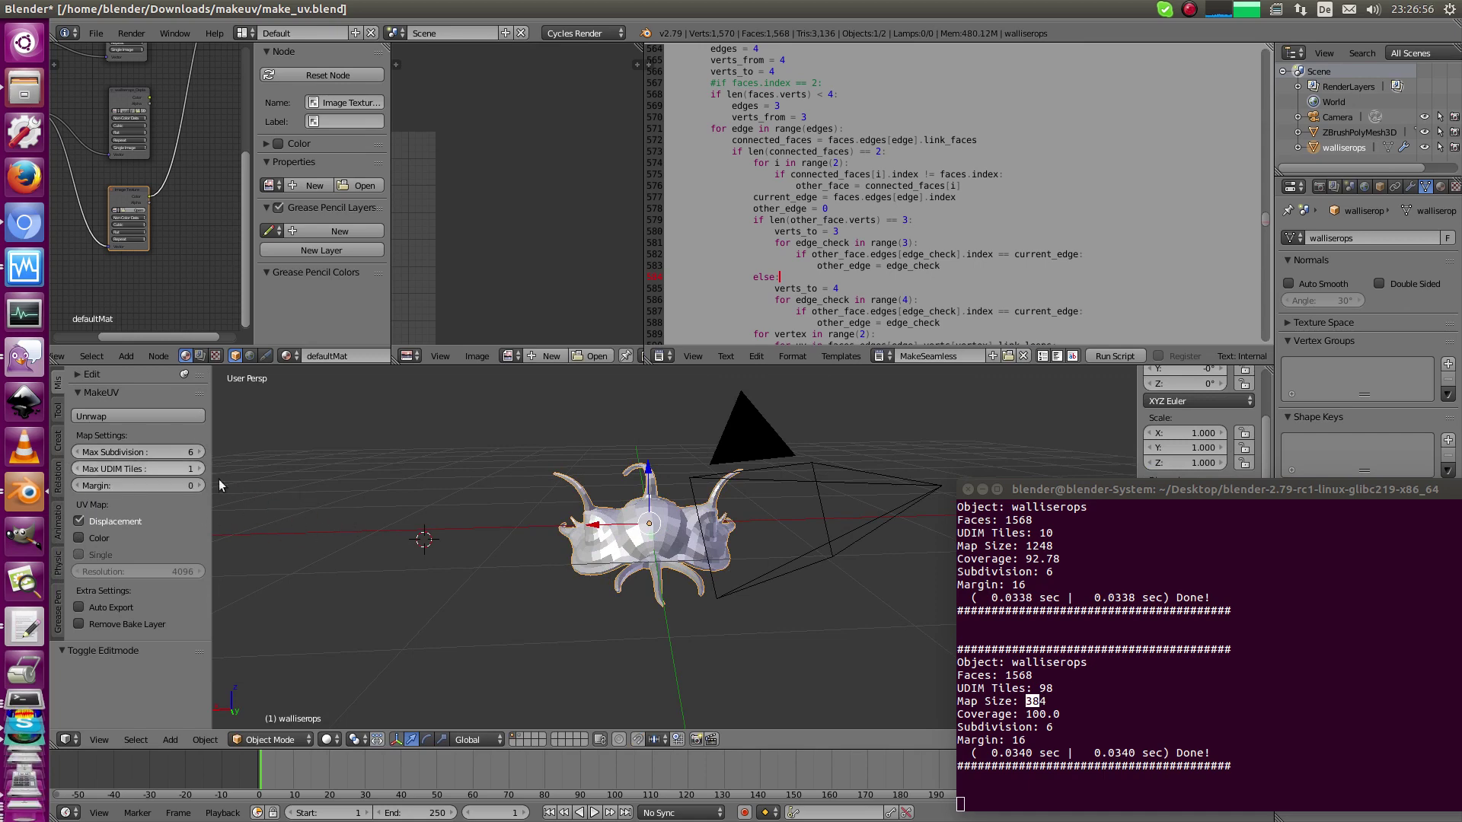
Unwrap walliserops without a margin using MakeUV and display the Bake layout in the maximized UV editor
click(189, 417)
key(Tab)
key(ctrl+Up)
middle_drag(457, 417, 663, 343)
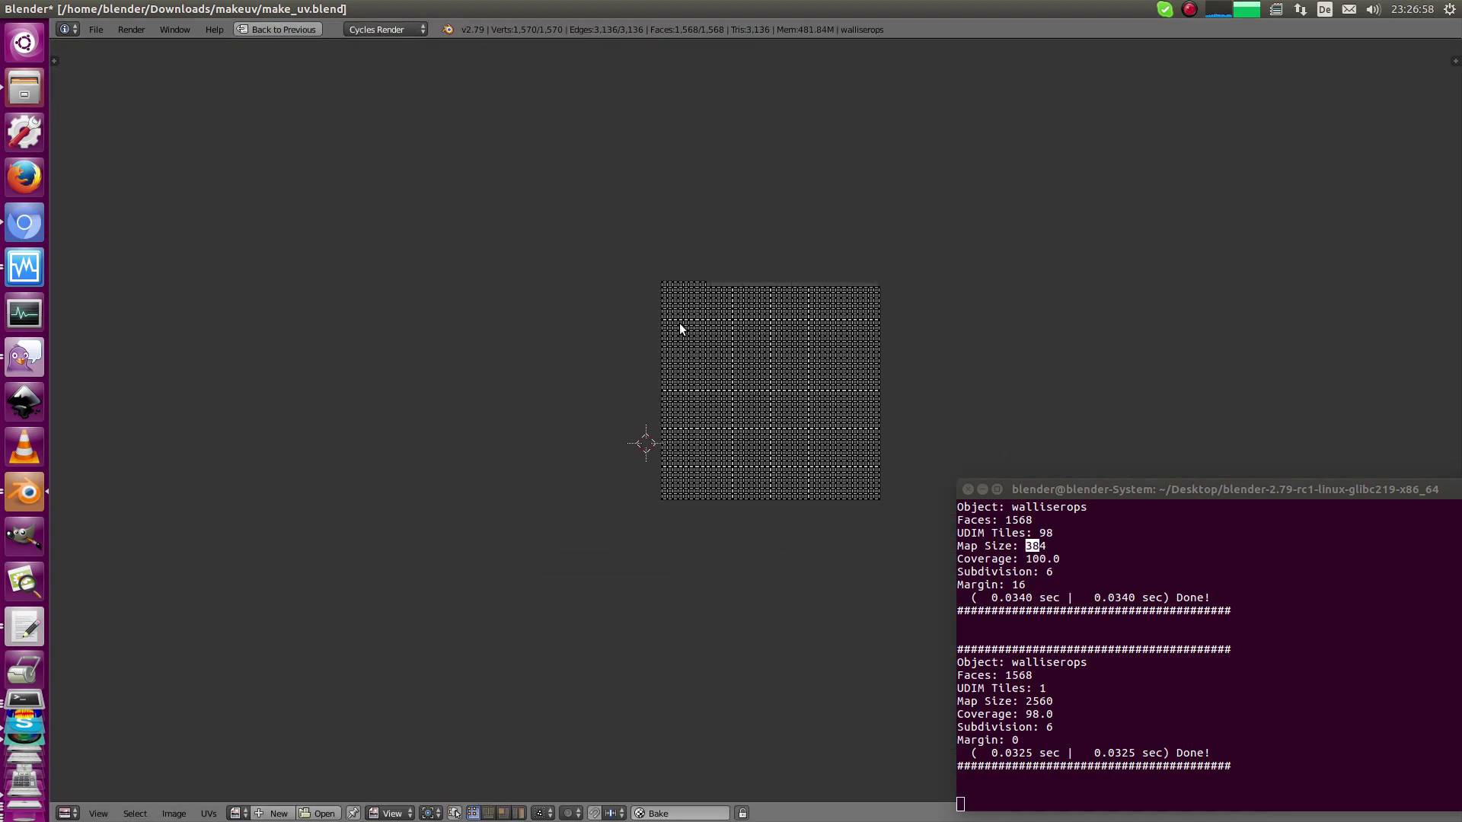
Examine the spacing between face tiles in the zero-margin Bake layout up close and across the whole map
scroll(532, 467, up, 13)
scroll(572, 422, up, 6)
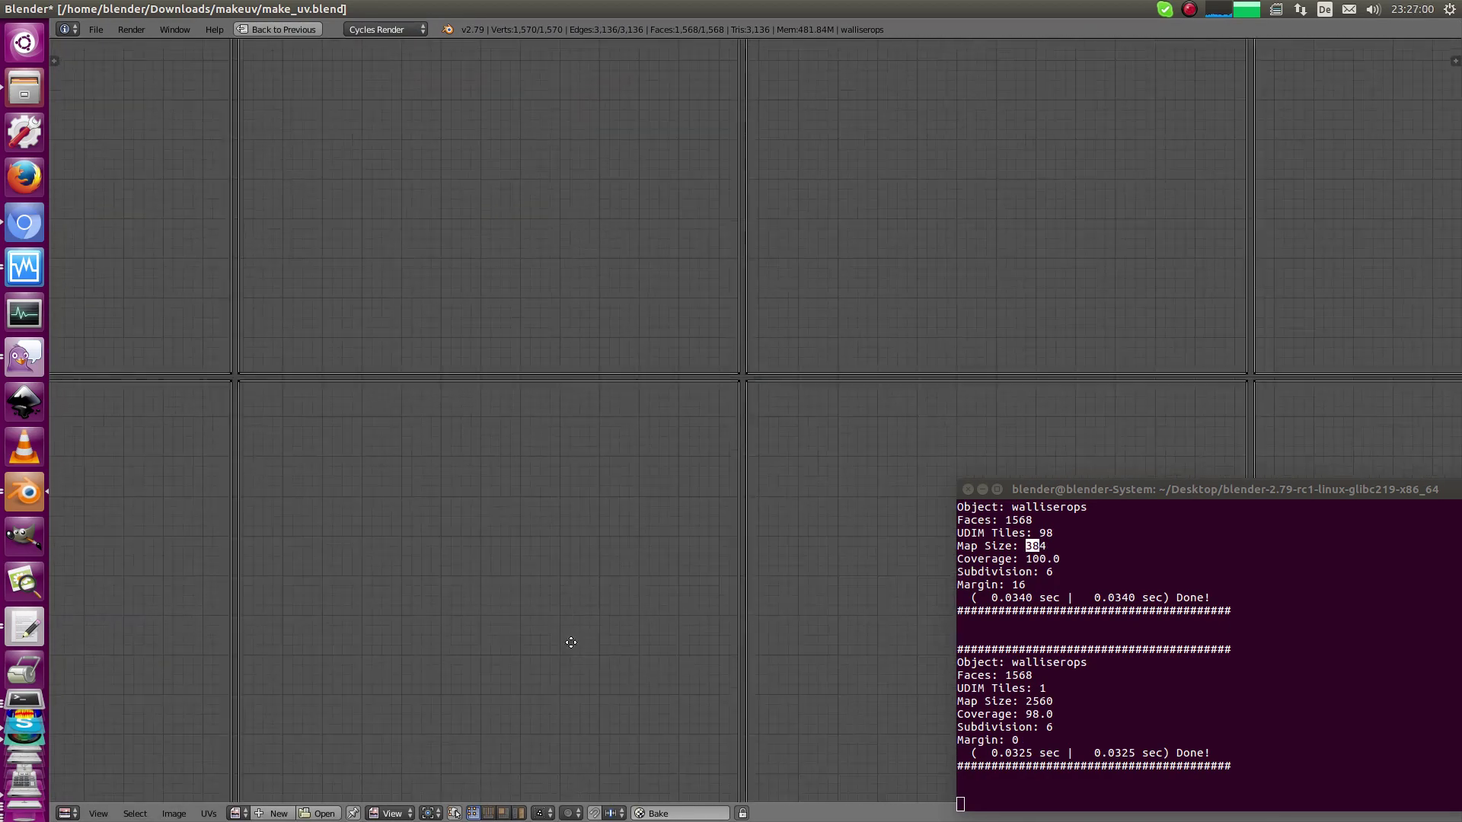
middle_drag(585, 413, 642, 303)
scroll(641, 303, down, 14)
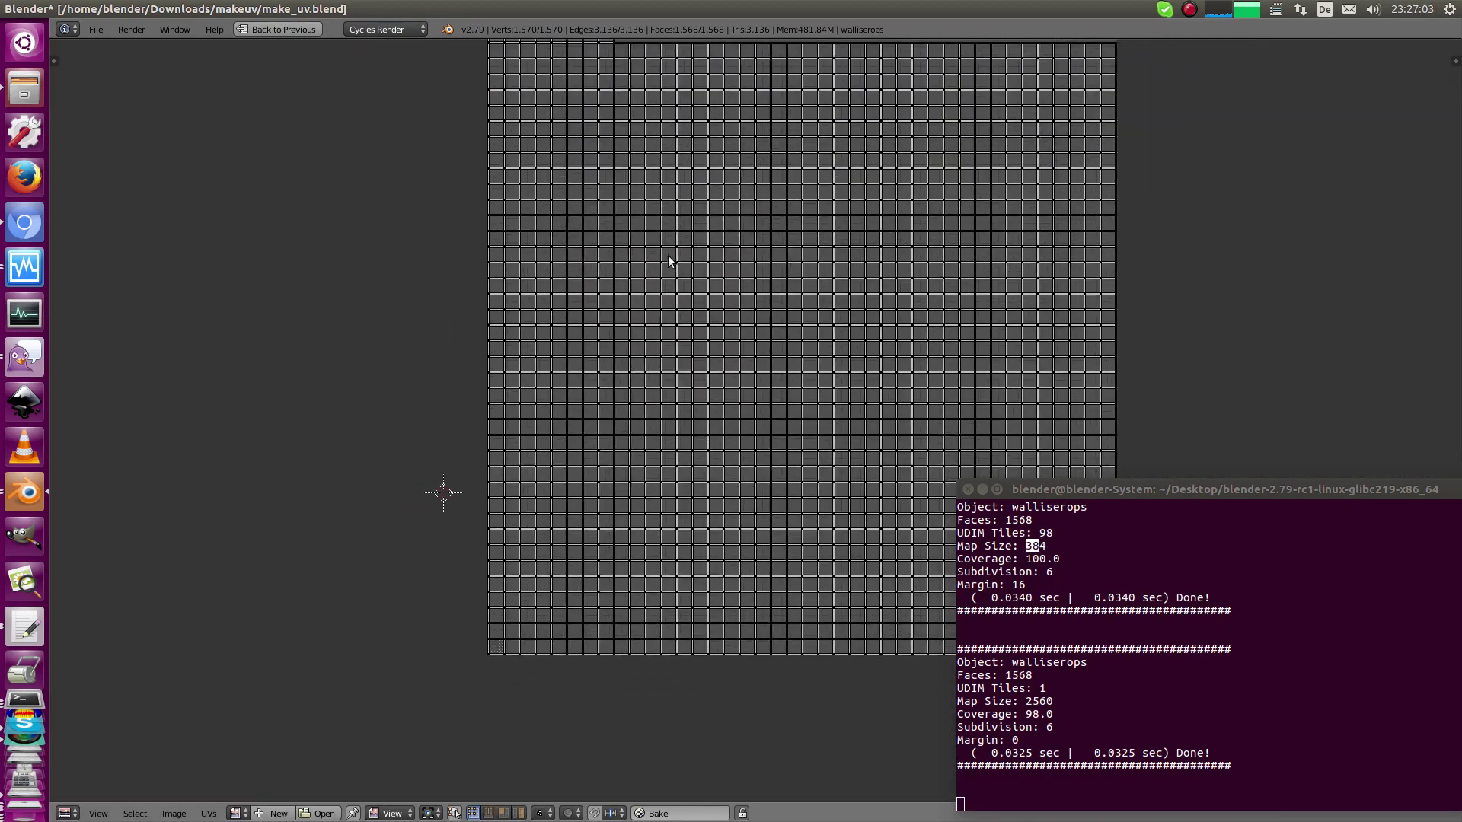
middle_drag(668, 255, 680, 528)
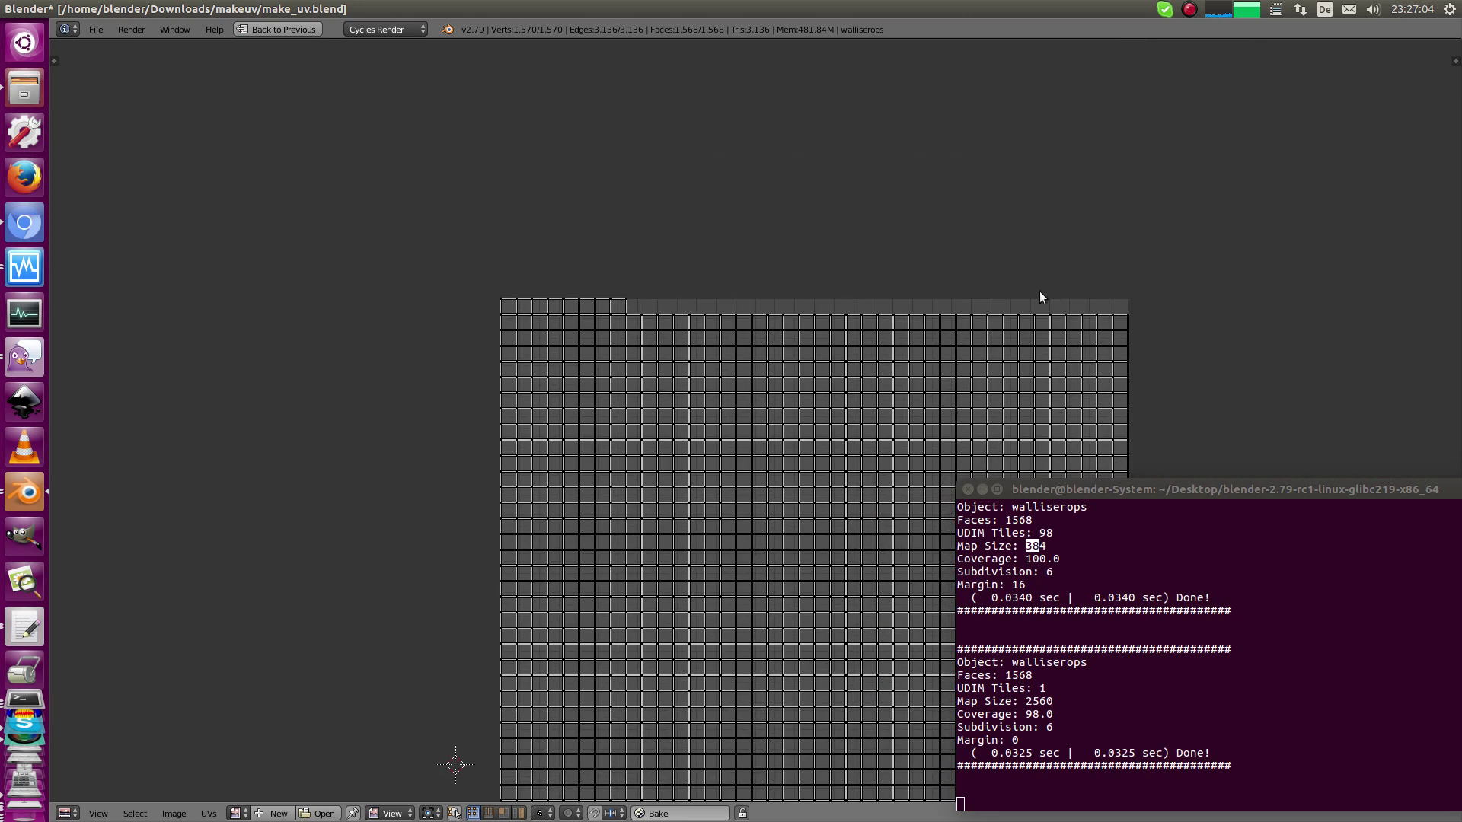
ctrl+middle_drag(671, 361, 731, 424)
middle_drag(754, 453, 646, 348)
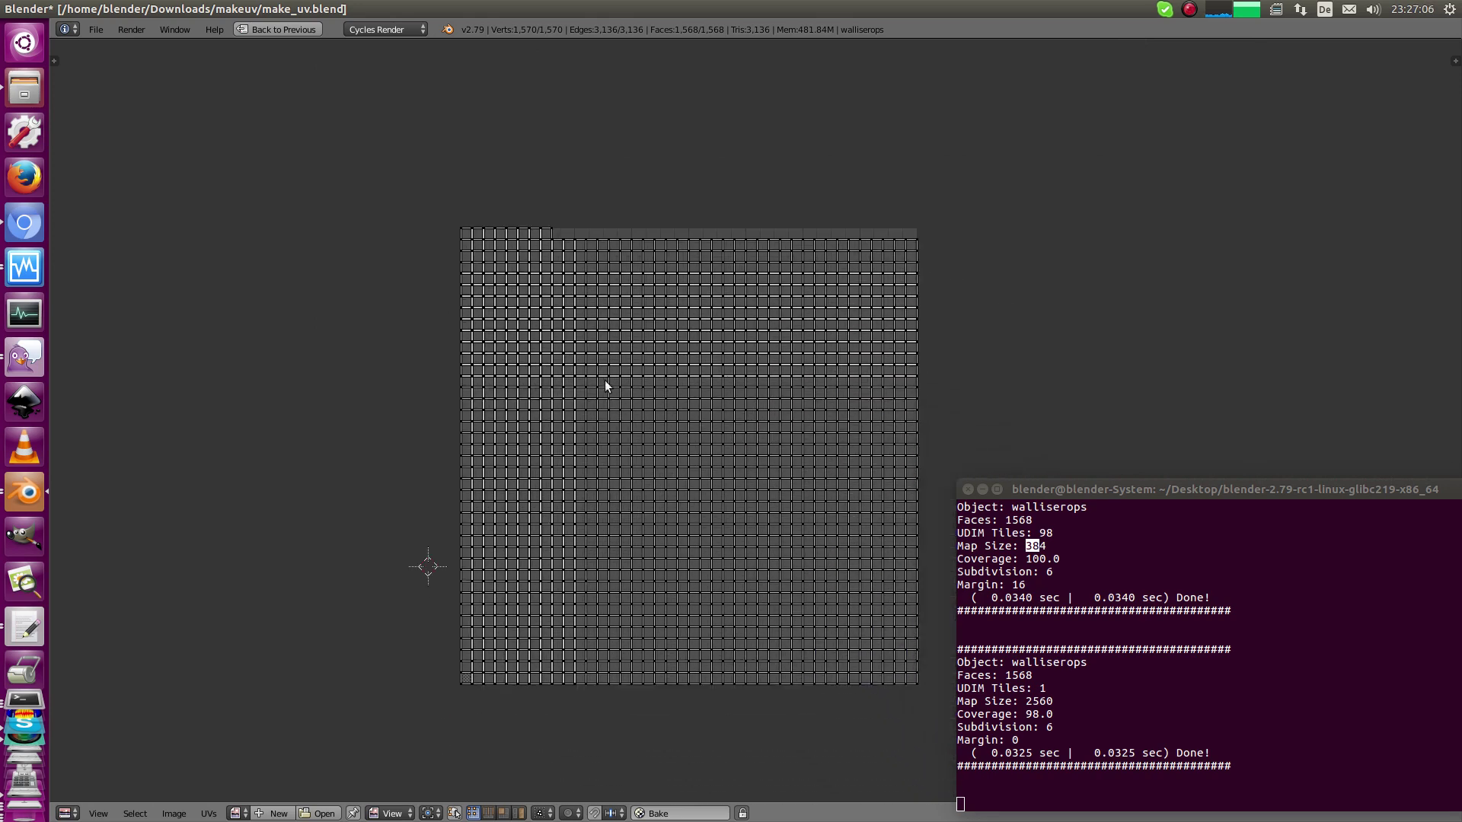
middle_drag(576, 424, 596, 319)
key(shift+space)
Set the MakeUV Margin back to 16 and unwrap walliserops again for displacement
middle_drag(583, 434, 550, 519)
key(Tab)
drag(159, 488, 391, 454)
middle_drag(573, 434, 479, 453)
key(Tab)
key(a)
key(a)
key(Tab)
click(132, 397)
key(Tab)
key(Tab)
Display the walliserops Margin_16_ZBrush.exr displacement map under the Bake layout and examine how it fills the margins around the face tiles
click(508, 356)
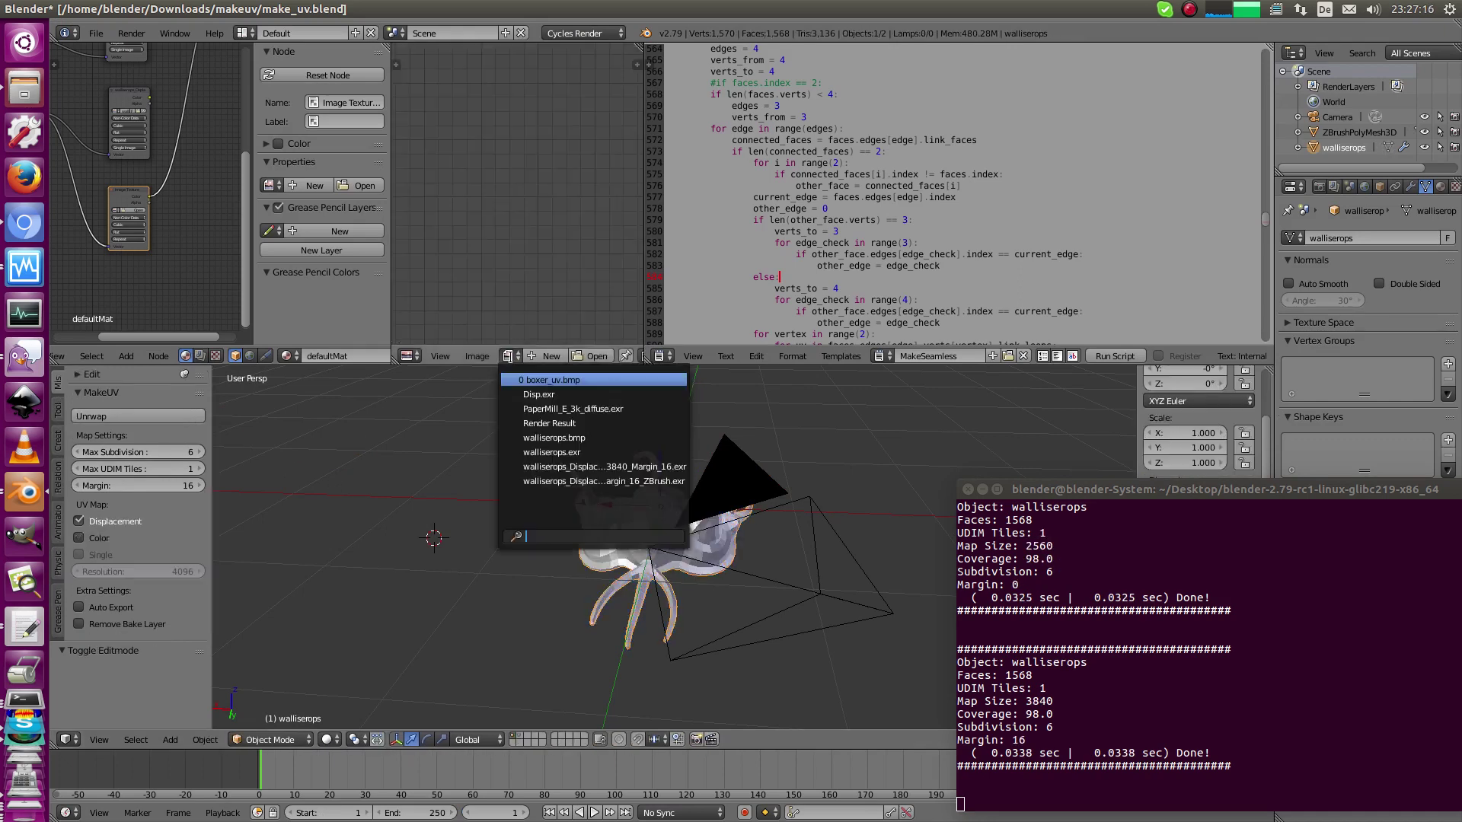
click(565, 480)
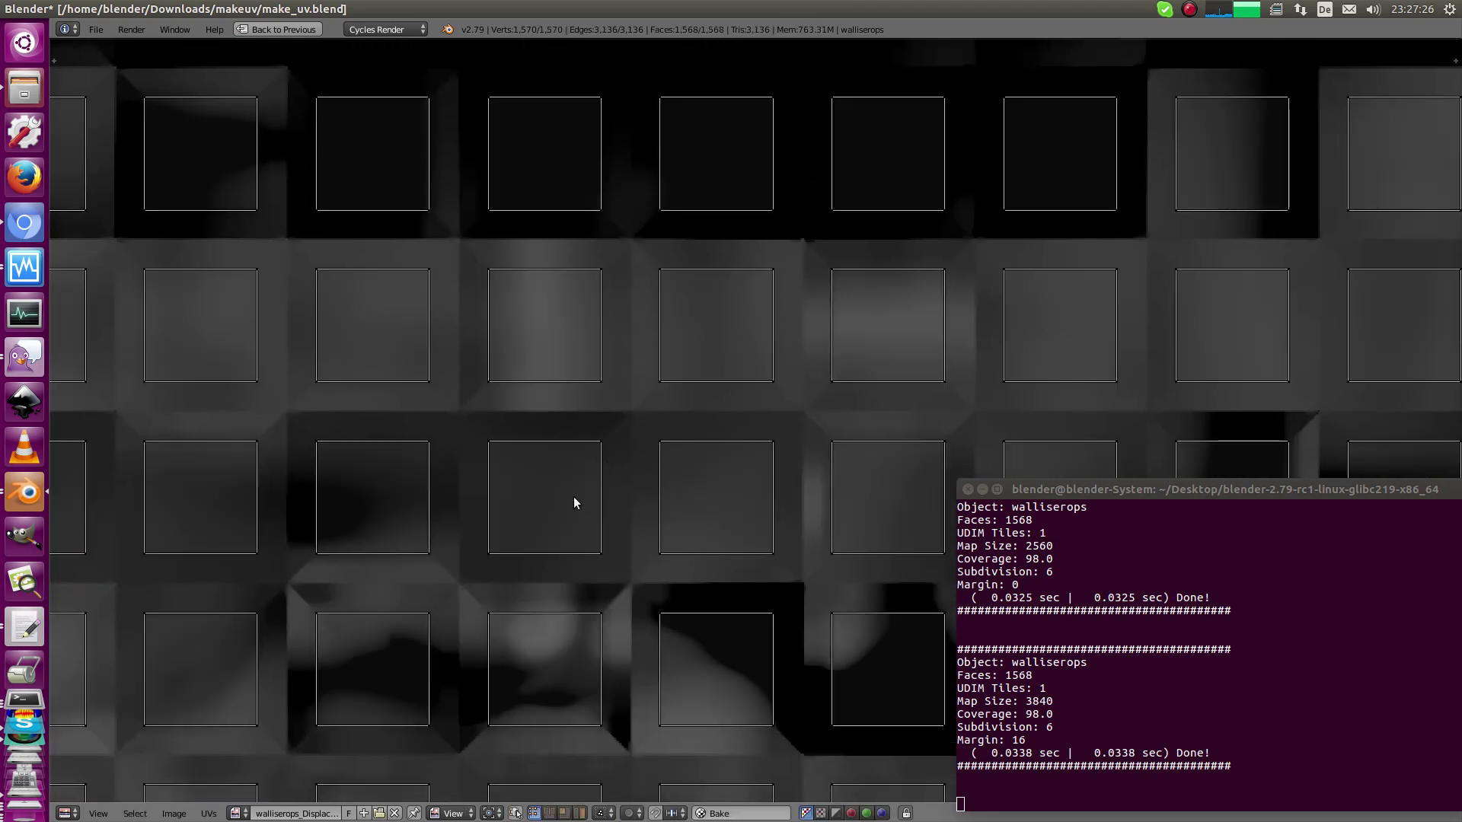
scroll(561, 483, up, 3)
middle_drag(474, 518, 610, 381)
middle_drag(431, 428, 590, 349)
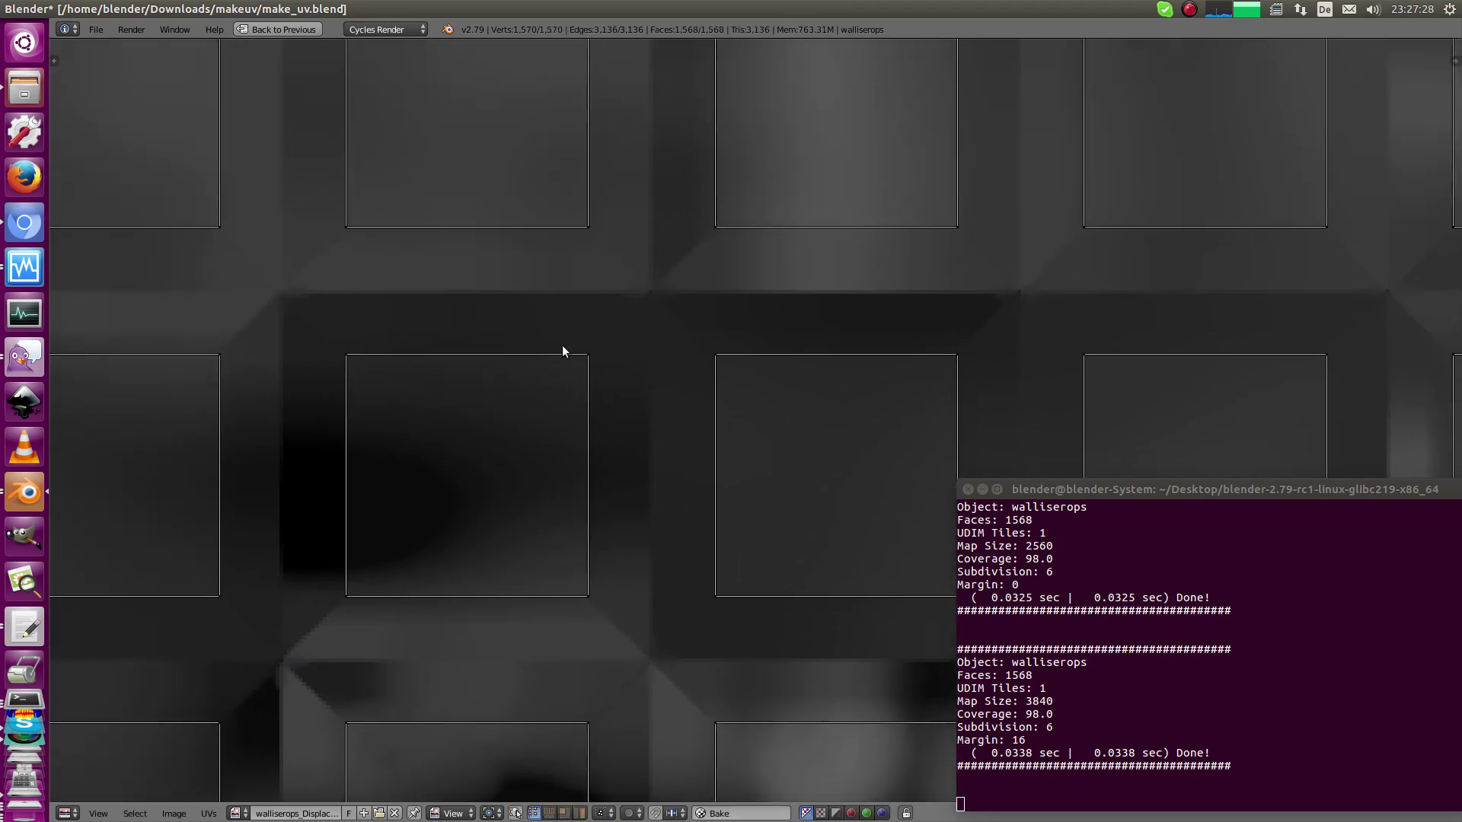
scroll(494, 438, down, 4)
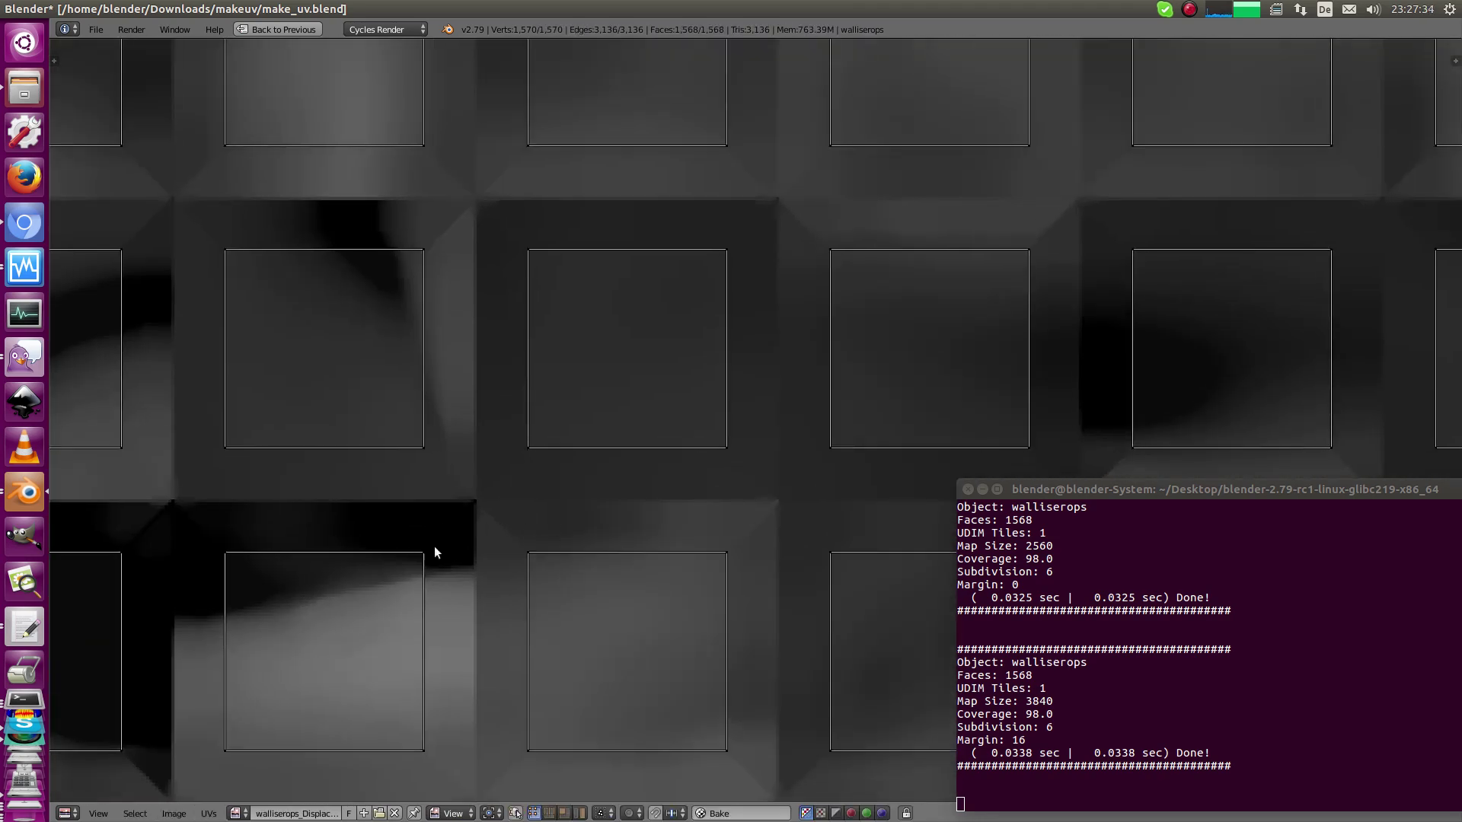
key(Tab)
key(ctrl+space)
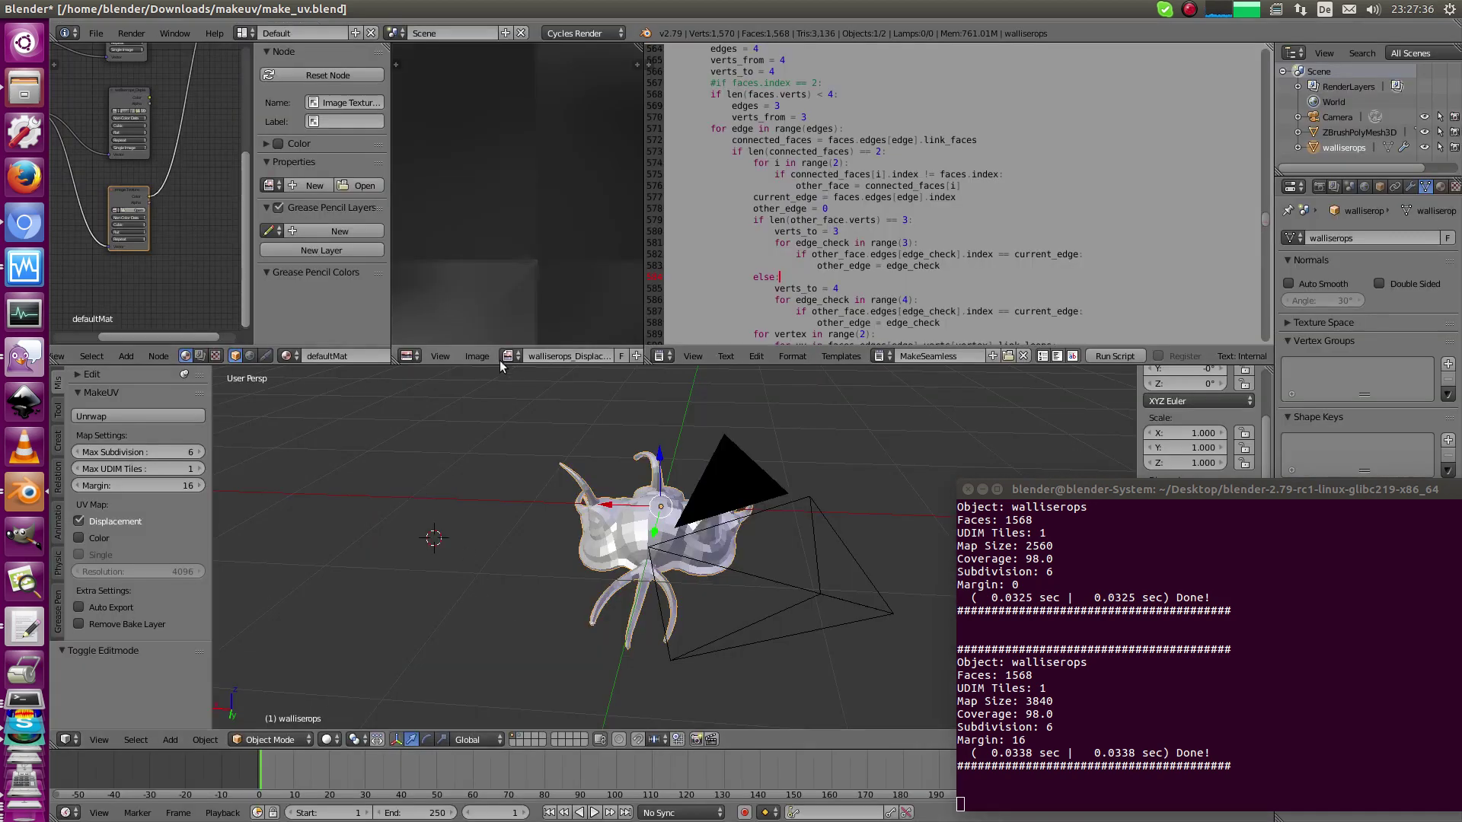
Show the Render Result in the maximized image editor and view render slot 2 at full size
click(508, 356)
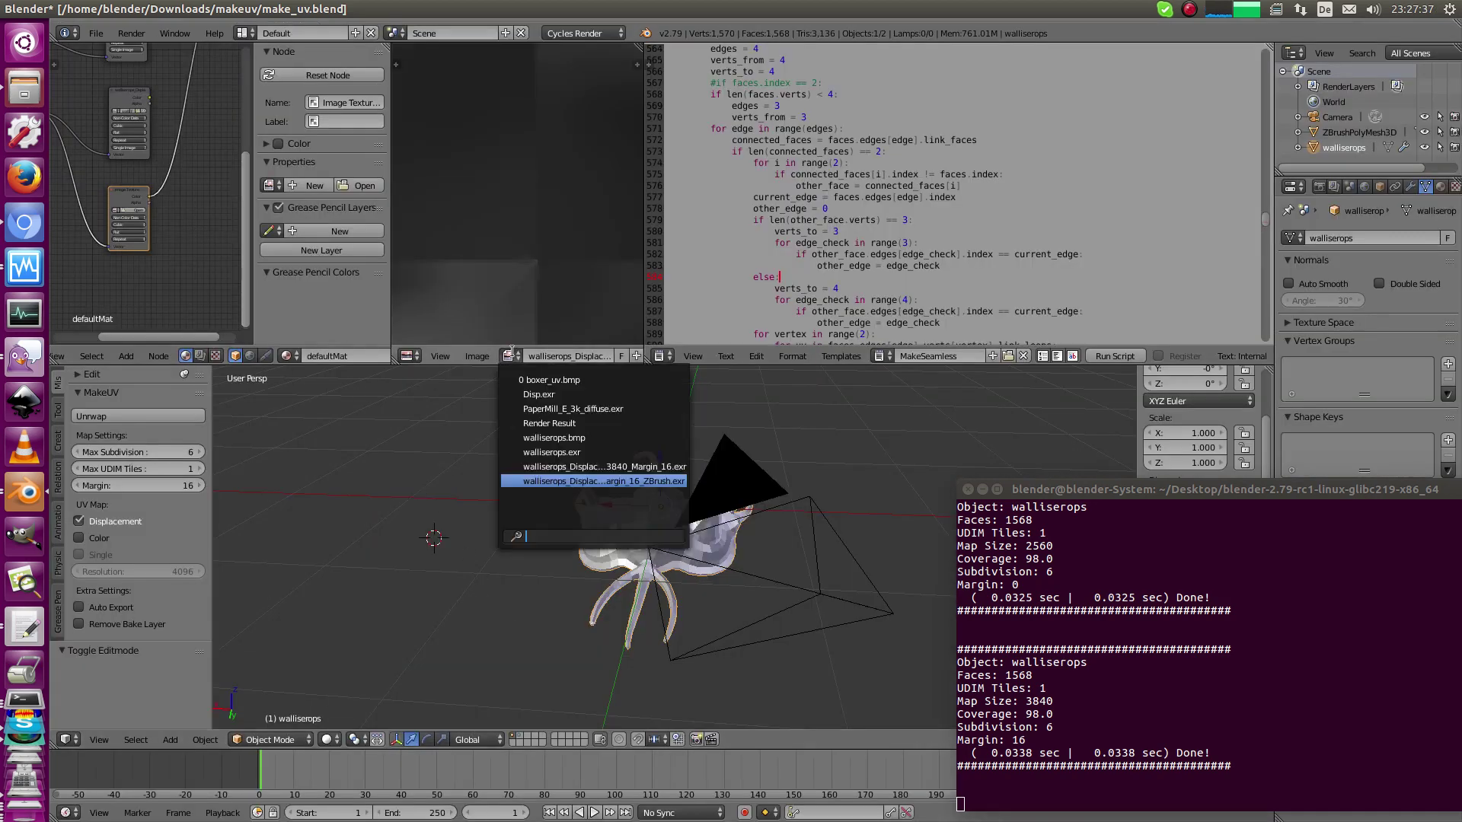
click(538, 425)
key(ctrl+space)
scroll(518, 539, down, 4)
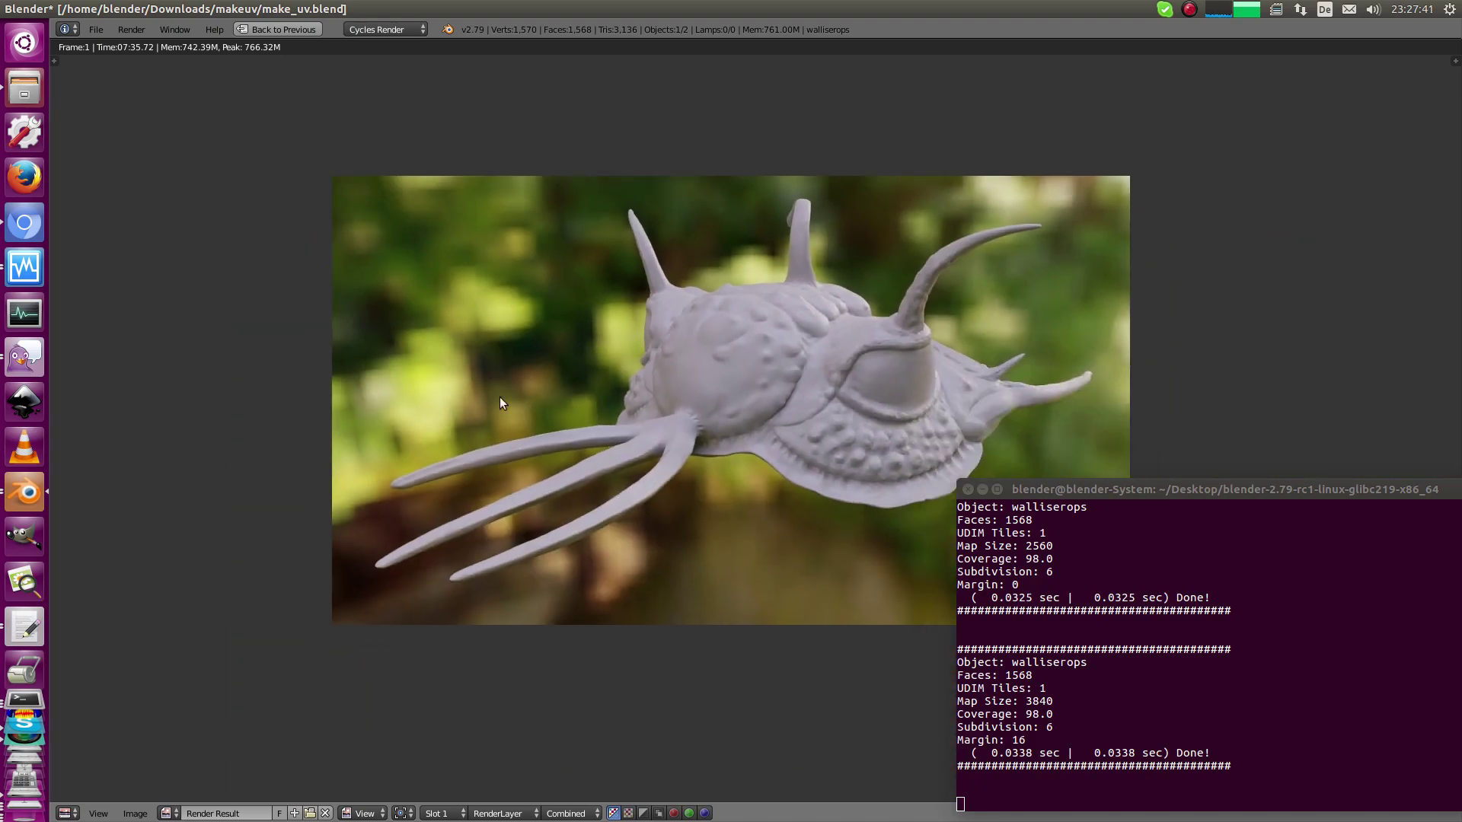
click(445, 813)
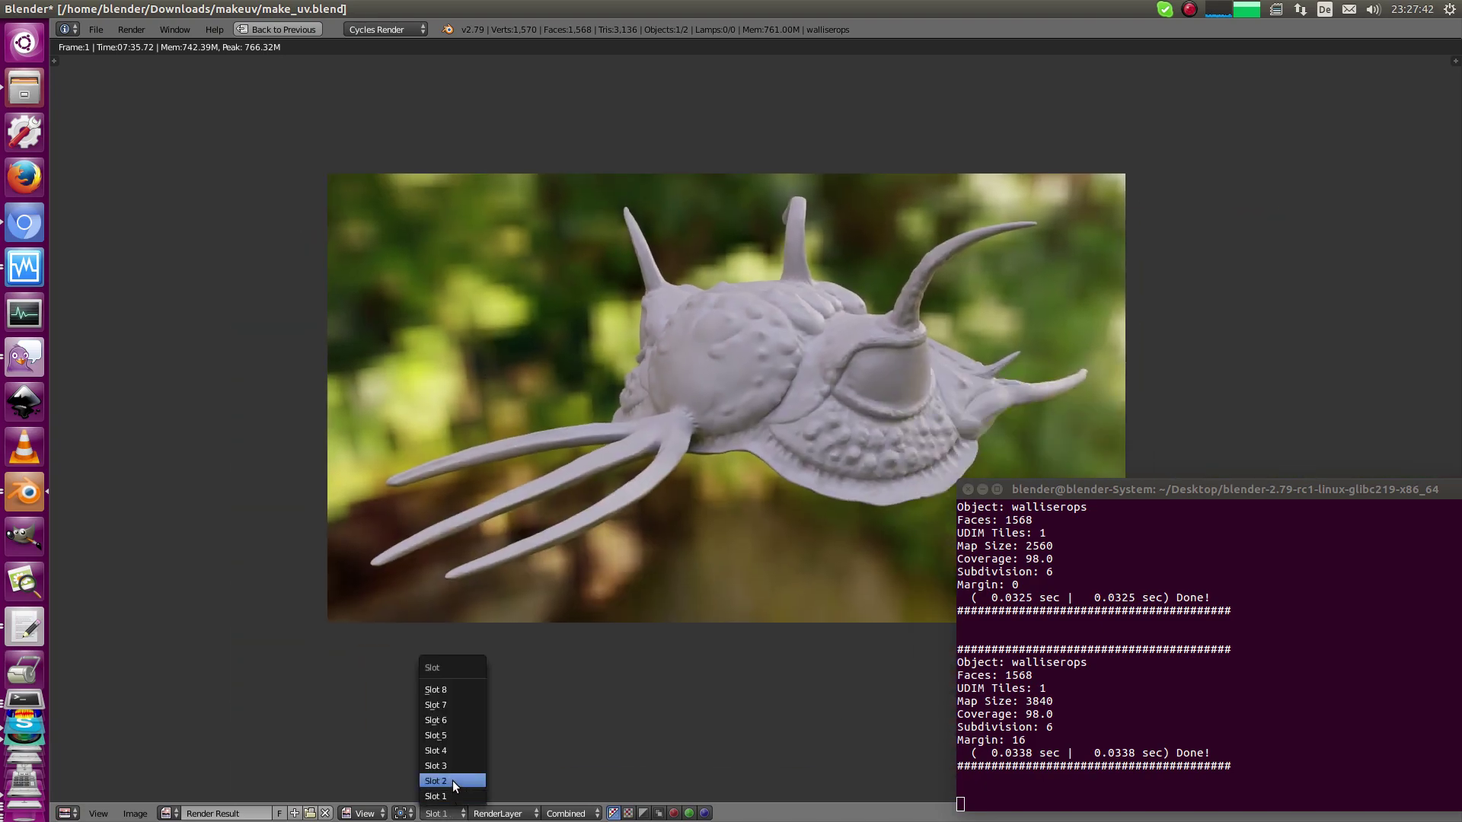
click(452, 780)
key(KP_1)
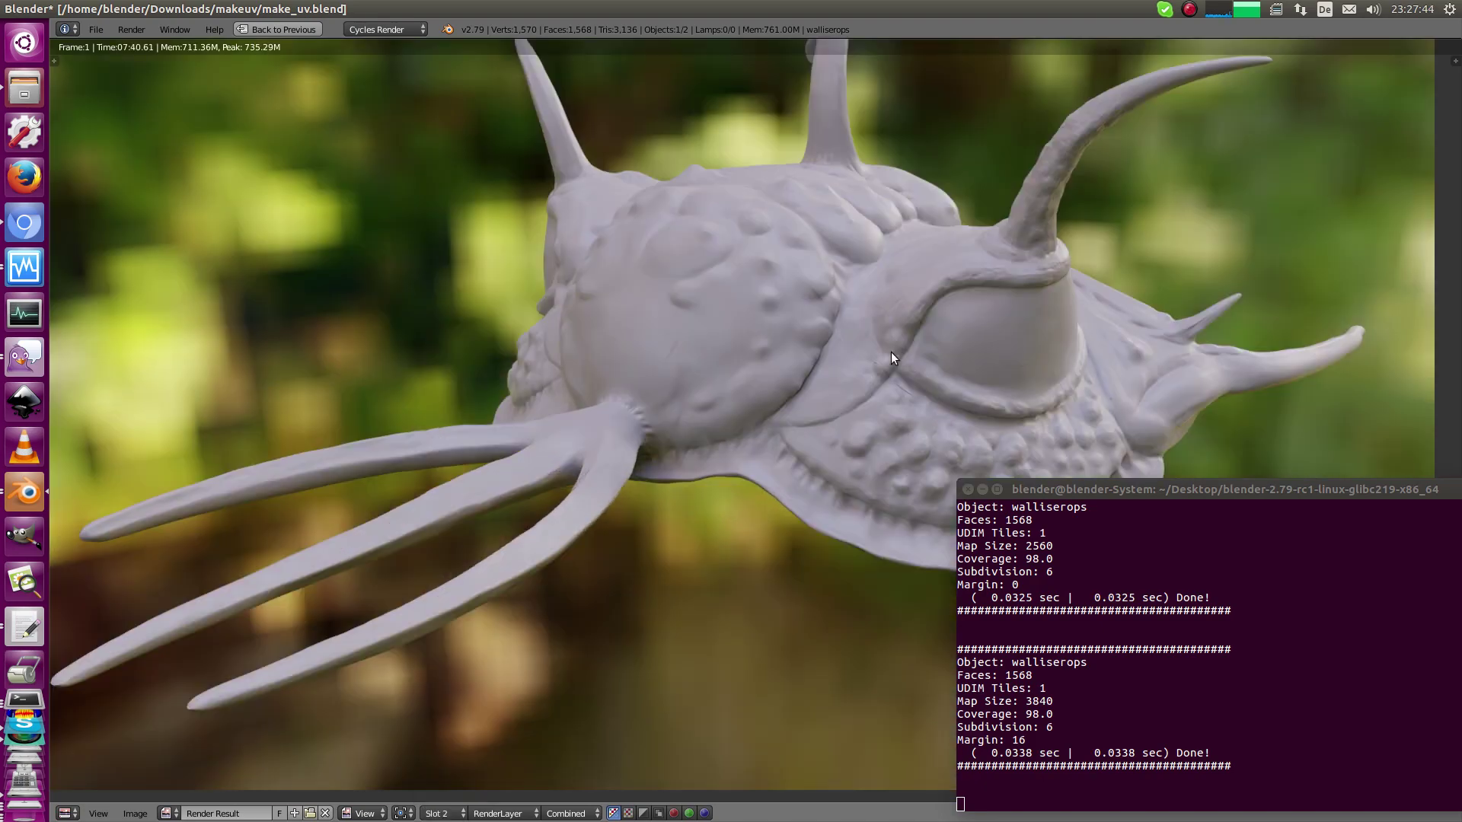
Examine the slot 2 render up close for surface artifacts on the head, the eye and the base of the trident
middle_drag(881, 338, 670, 541)
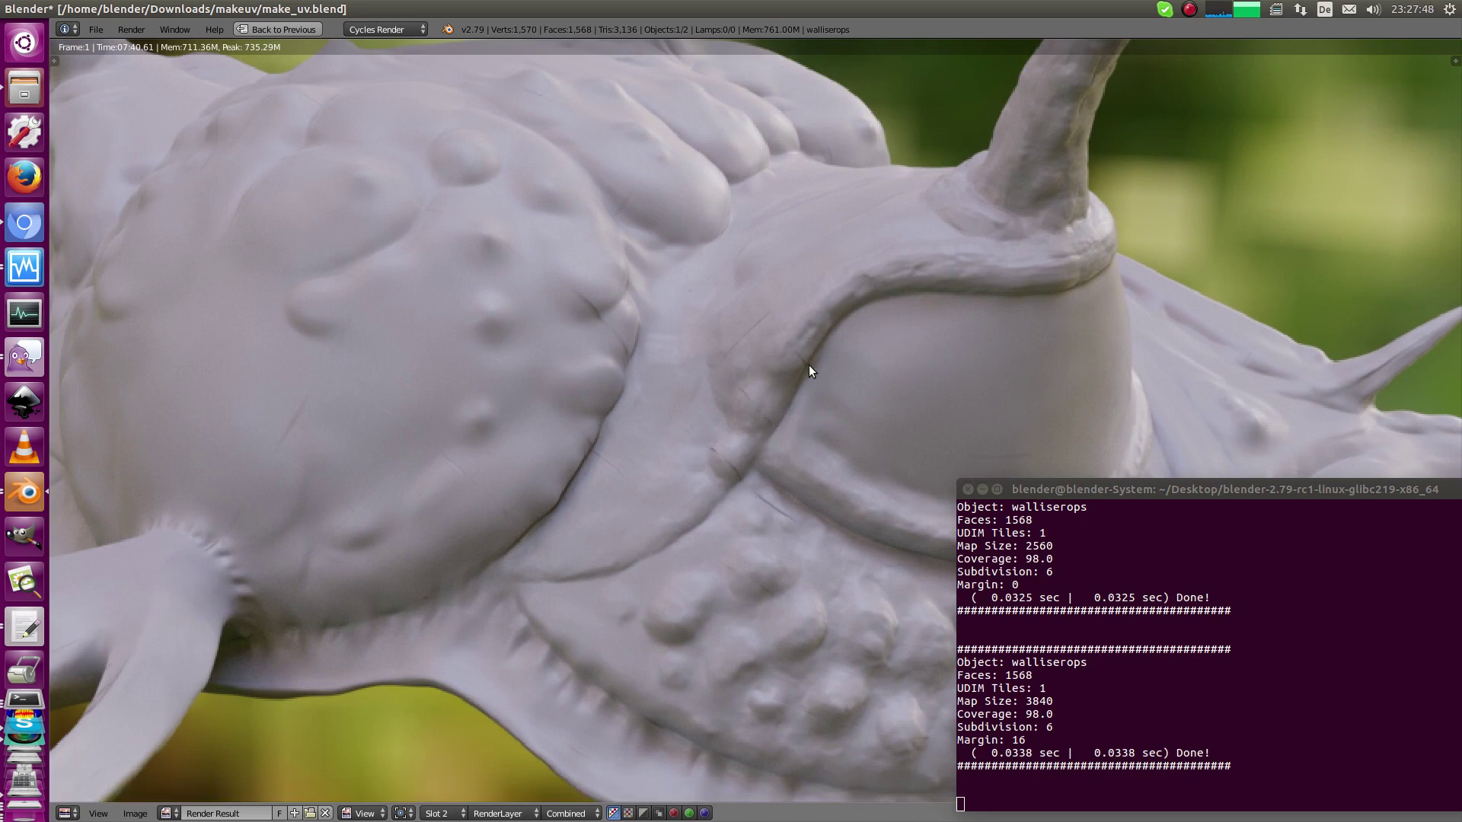
ctrl+middle_drag(701, 372, 633, 522)
ctrl+middle_drag(556, 296, 609, 556)
drag(590, 329, 597, 290)
ctrl+middle_drag(593, 415, 428, 212)
scroll(595, 360, down, 4)
middle_drag(592, 356, 735, 449)
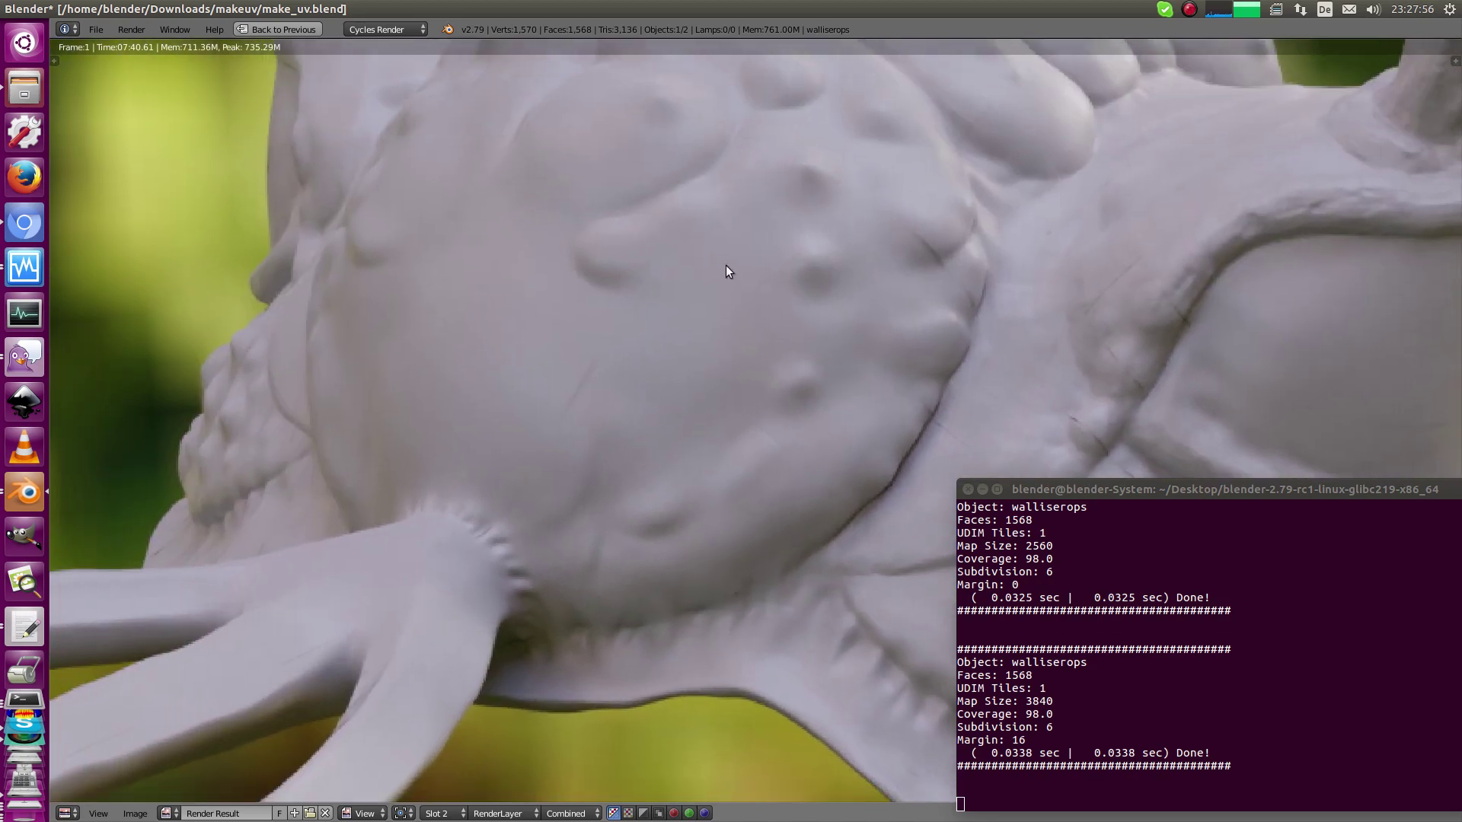
mouse_move(737, 259)
middle_down()
mouse_move(691, 356)
mouse_move(428, 410)
middle_up()
mouse_move(792, 556)
middle_down()
mouse_move(472, 457)
mouse_move(327, 326)
middle_up()
middle_drag(596, 425, 630, 373)
drag(586, 438, 583, 518)
middle_drag(558, 696, 693, 505)
drag(692, 507, 548, 521)
middle_drag(476, 500, 810, 655)
scroll(662, 533, down, 3)
middle_drag(502, 545, 663, 500)
scroll(624, 444, up, 4)
Compare render slots 1 and 2 at the same close-up and return to the normal layout
click(440, 813)
click(450, 793)
middle_drag(402, 469, 463, 516)
click(442, 813)
key(Escape)
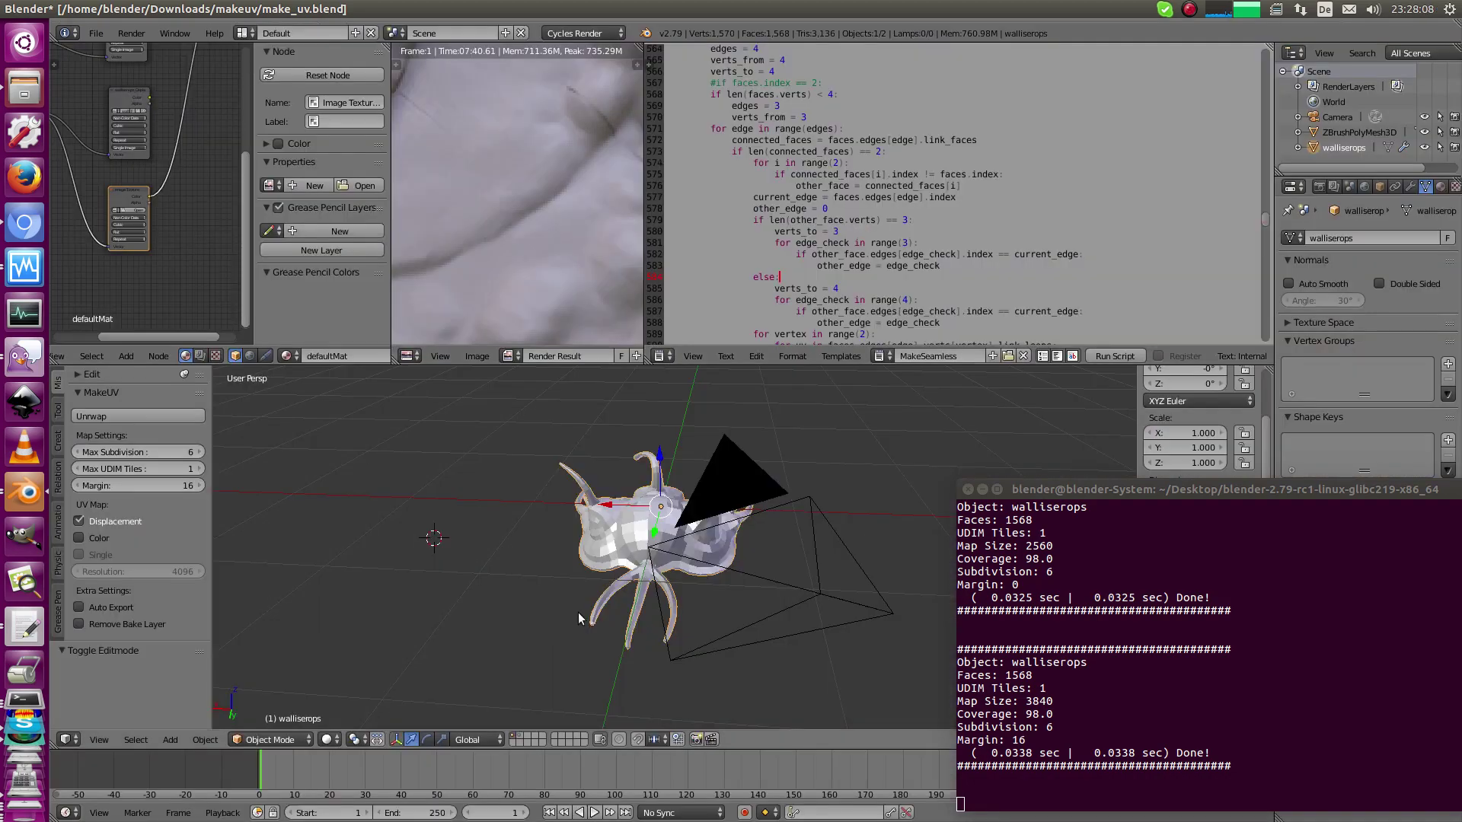
Select the whole mesh in edit mode and display the walliserops 3840_Margin_16.exr displacement map under its layout in the maximized UV editor
key(a)
key(a)
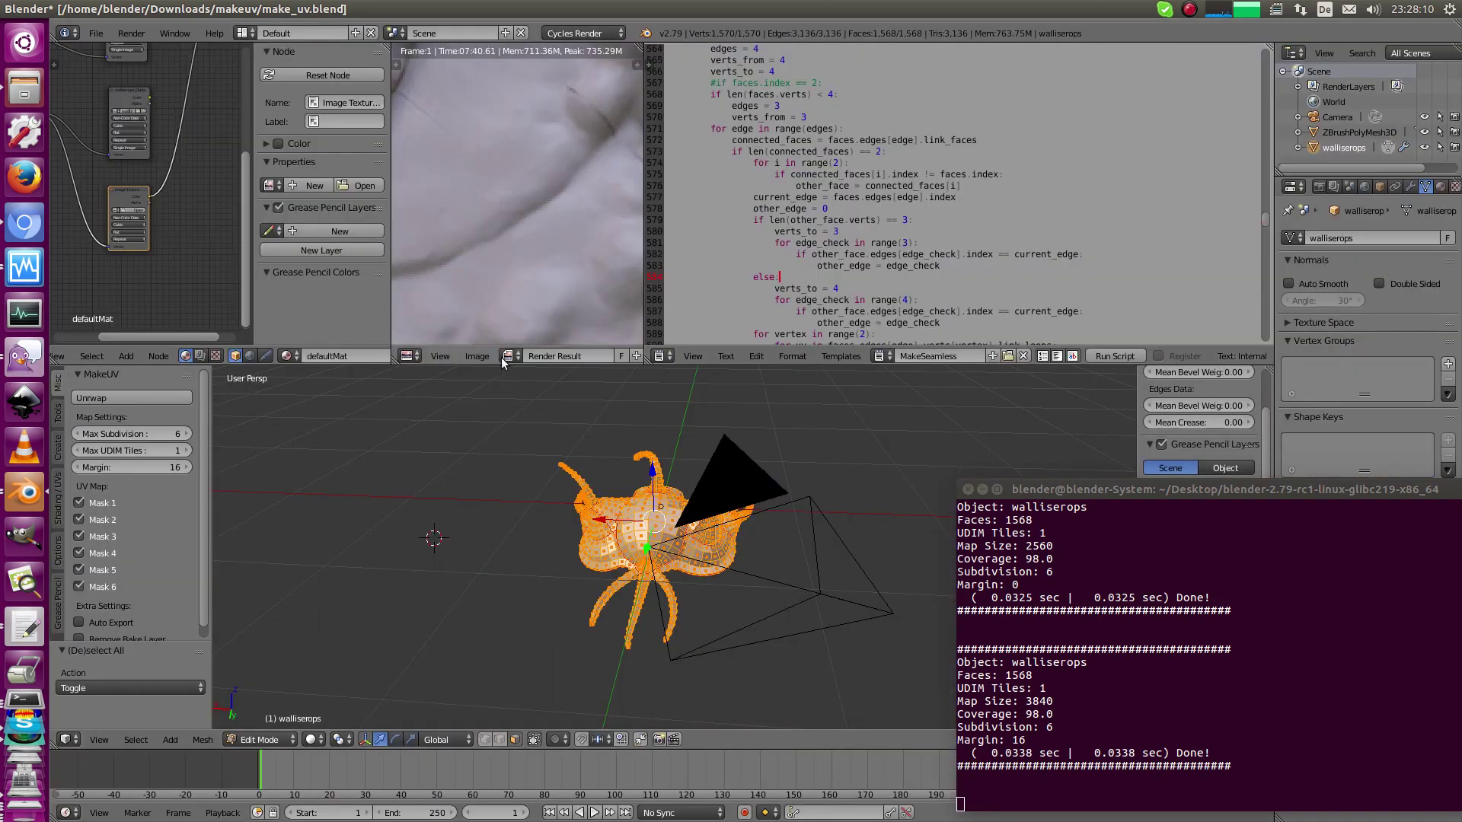
click(512, 356)
click(554, 467)
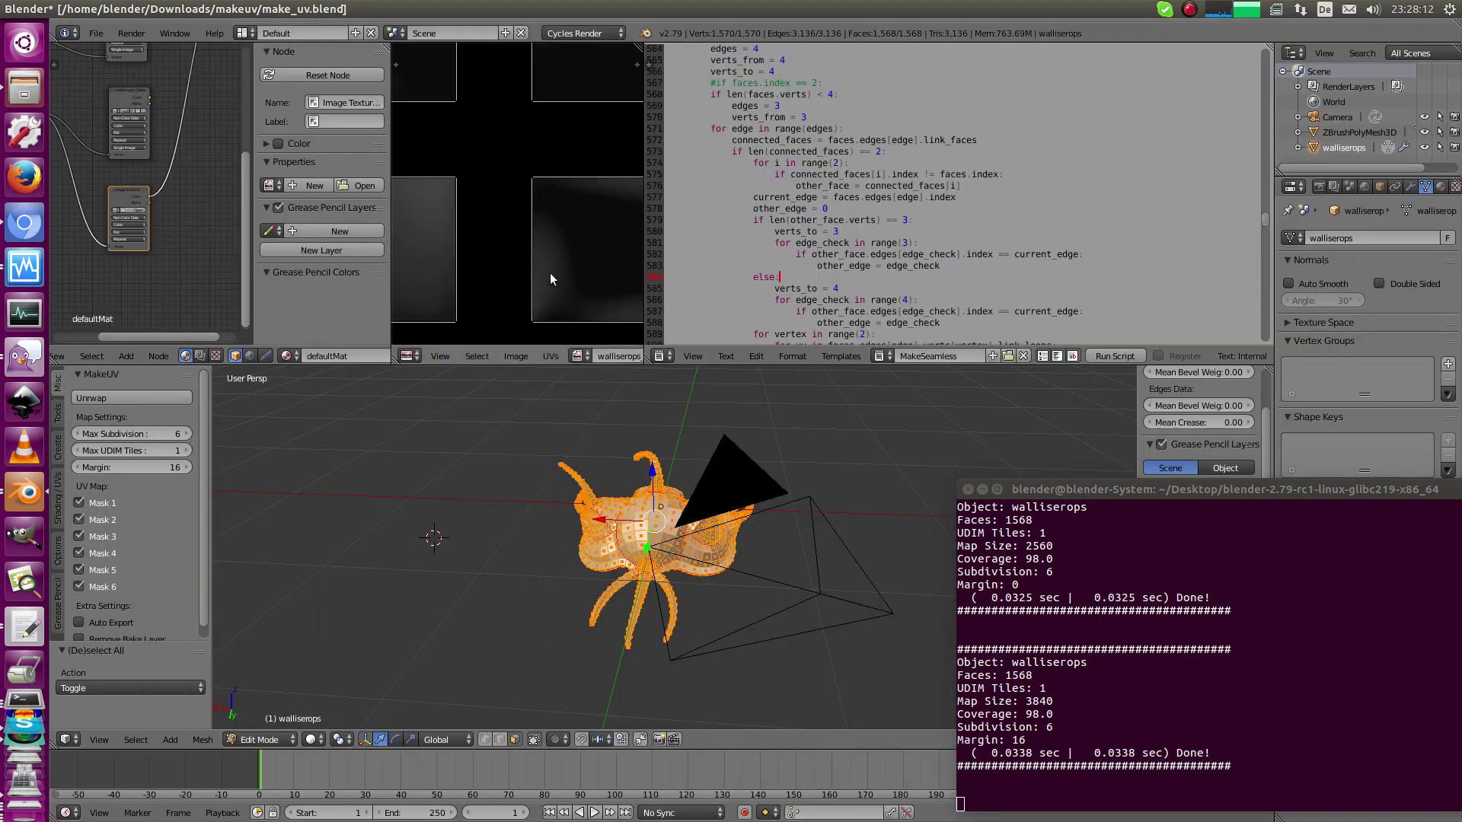
key(ctrl+Up)
scroll(470, 348, down, 5)
Return to object mode and view the whole 3840_Margin_16.exr displacement map without the UV overlay in the maximized image editor
key(Tab)
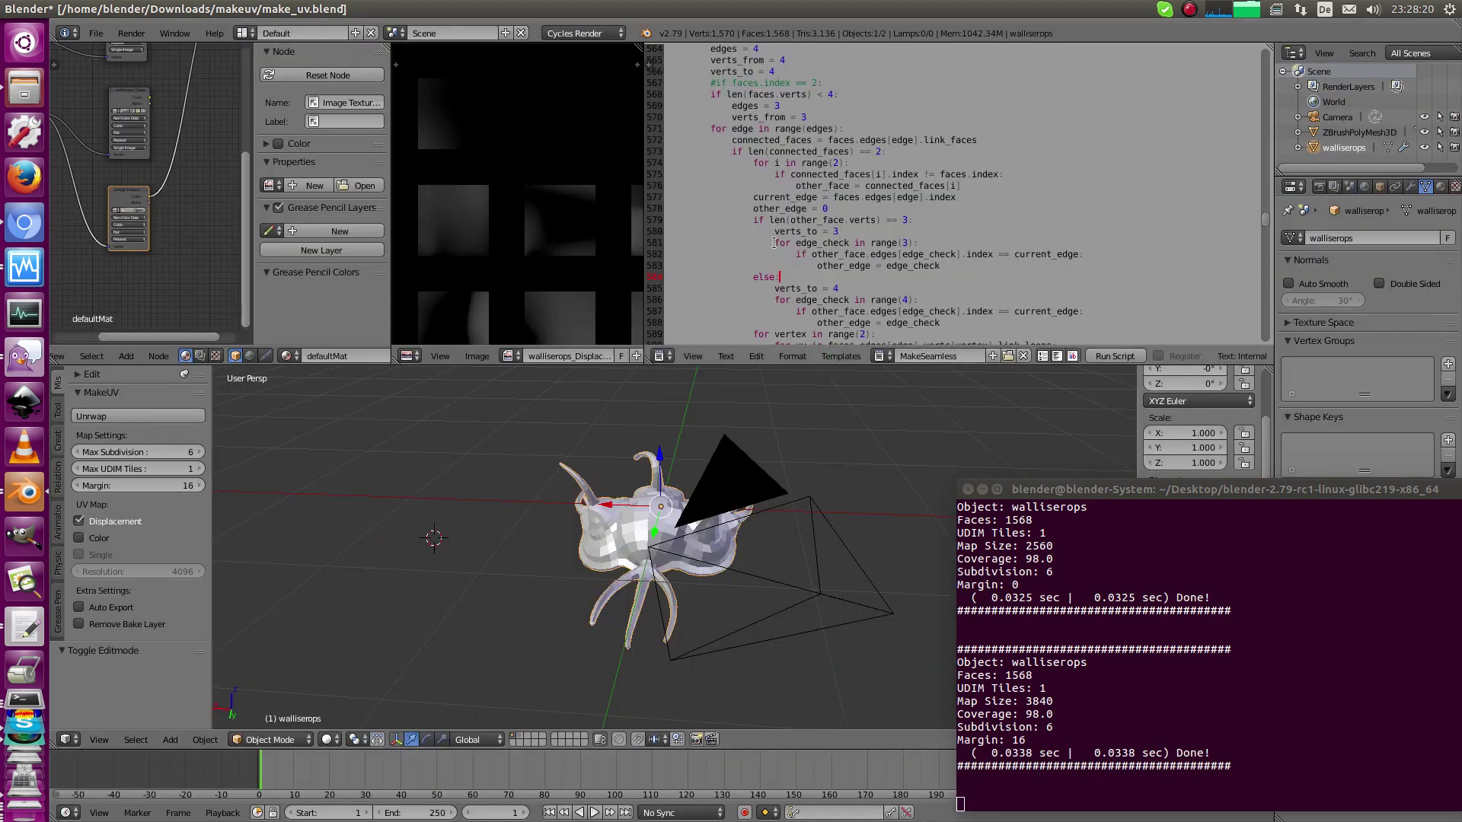
key(ctrl+Up)
scroll(591, 480, down, 3)
middle_drag(636, 320, 711, 623)
scroll(609, 554, down, 5)
middle_drag(609, 554, 600, 473)
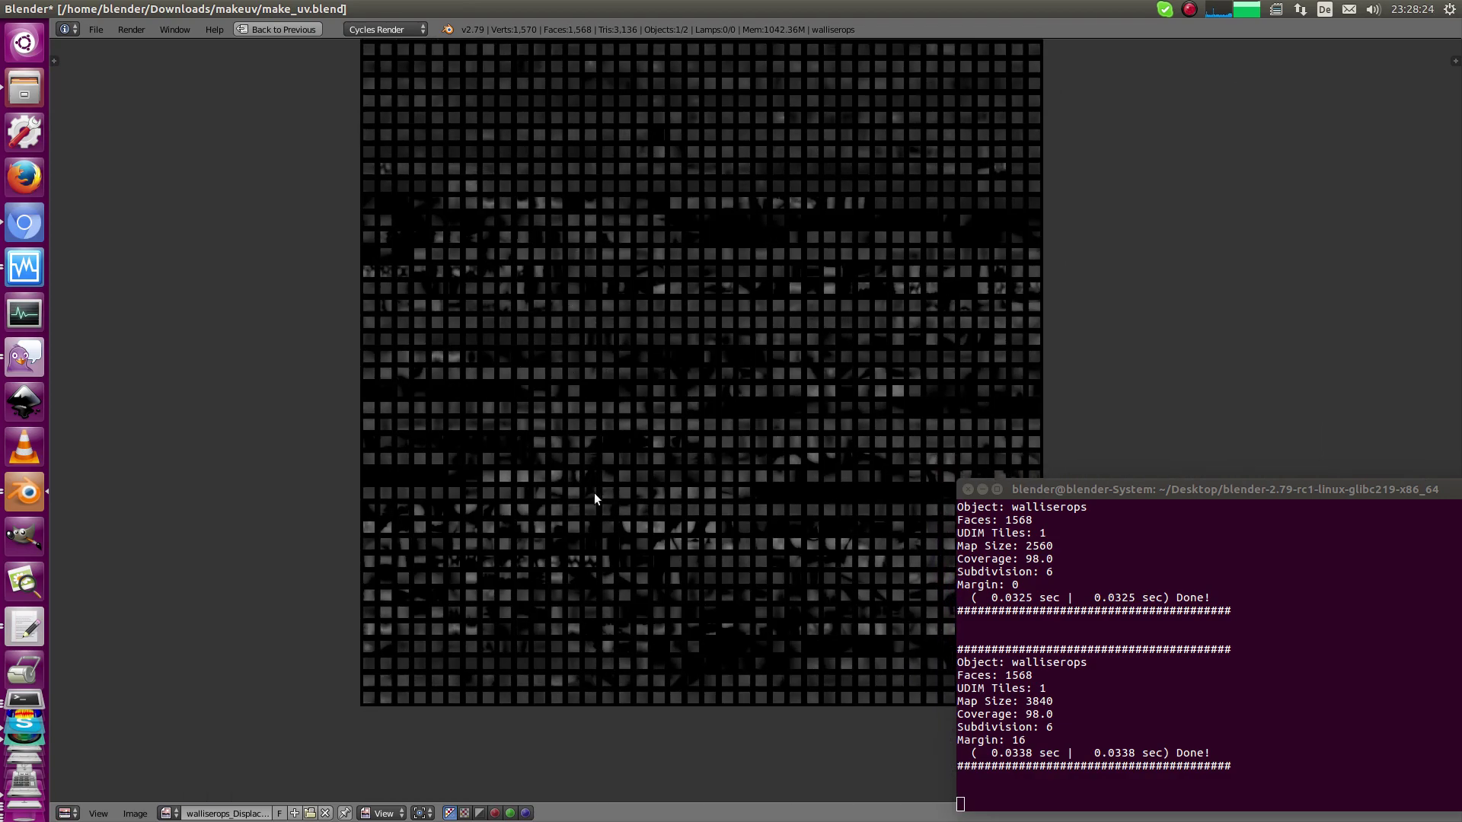
Restore the normal layout and select the whole walliserops mesh in edit mode
key(ctrl+Up)
middle_drag(597, 545, 593, 424)
key(Tab)
key(a)
key(a)
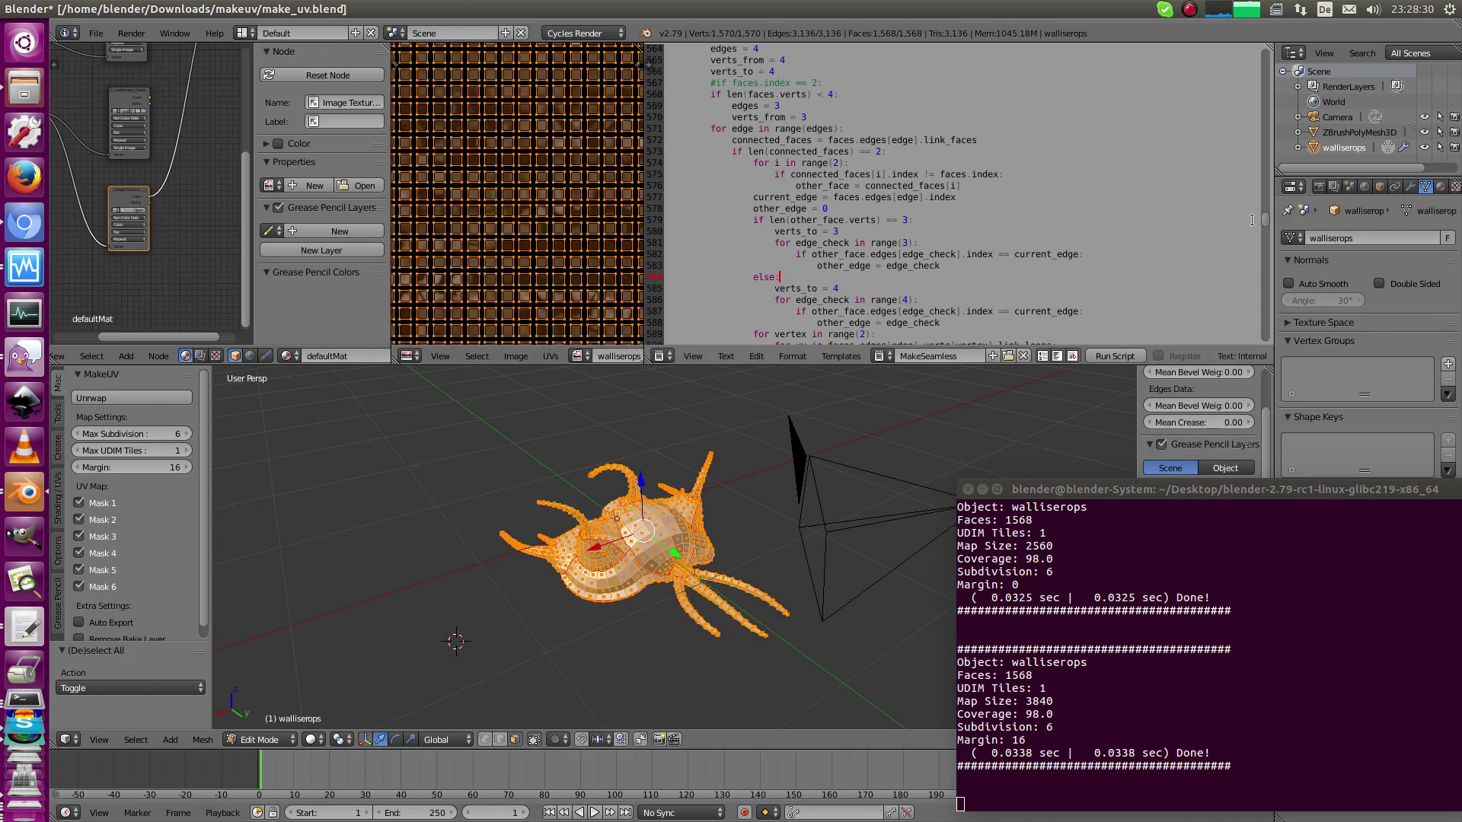
Check the map name in the MakeSeamless script and run it for walliserops_Displacement_Subd_6_Size_3840_Margin_16.exr with the whole mesh selected
drag(1262, 219, 1266, 63)
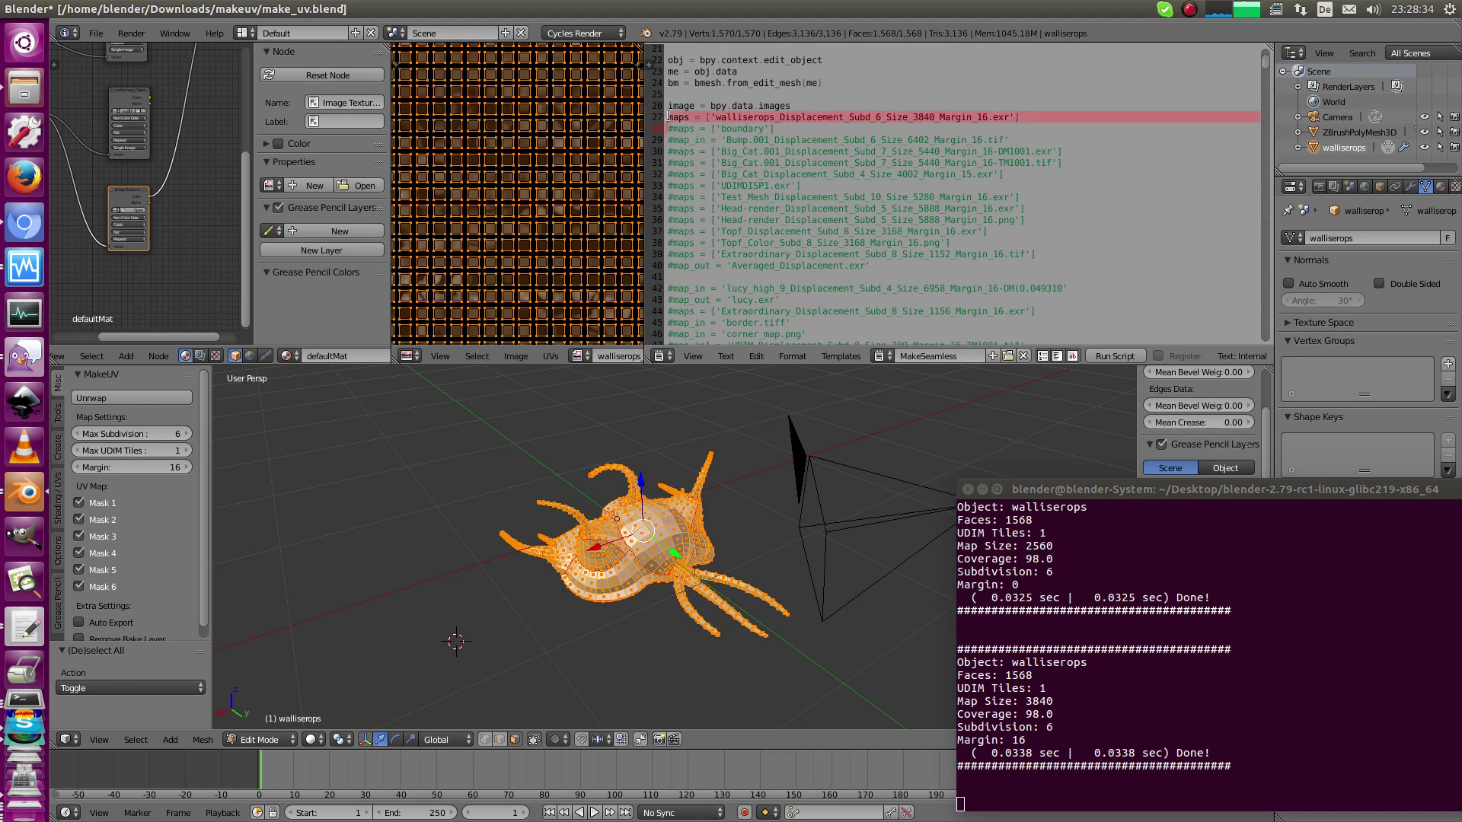
click(893, 162)
drag(1268, 61, 1250, 203)
key(a)
middle_drag(792, 531, 625, 499)
key(a)
drag(1089, 490, 1136, 412)
middle_drag(646, 519, 685, 533)
click(1102, 355)
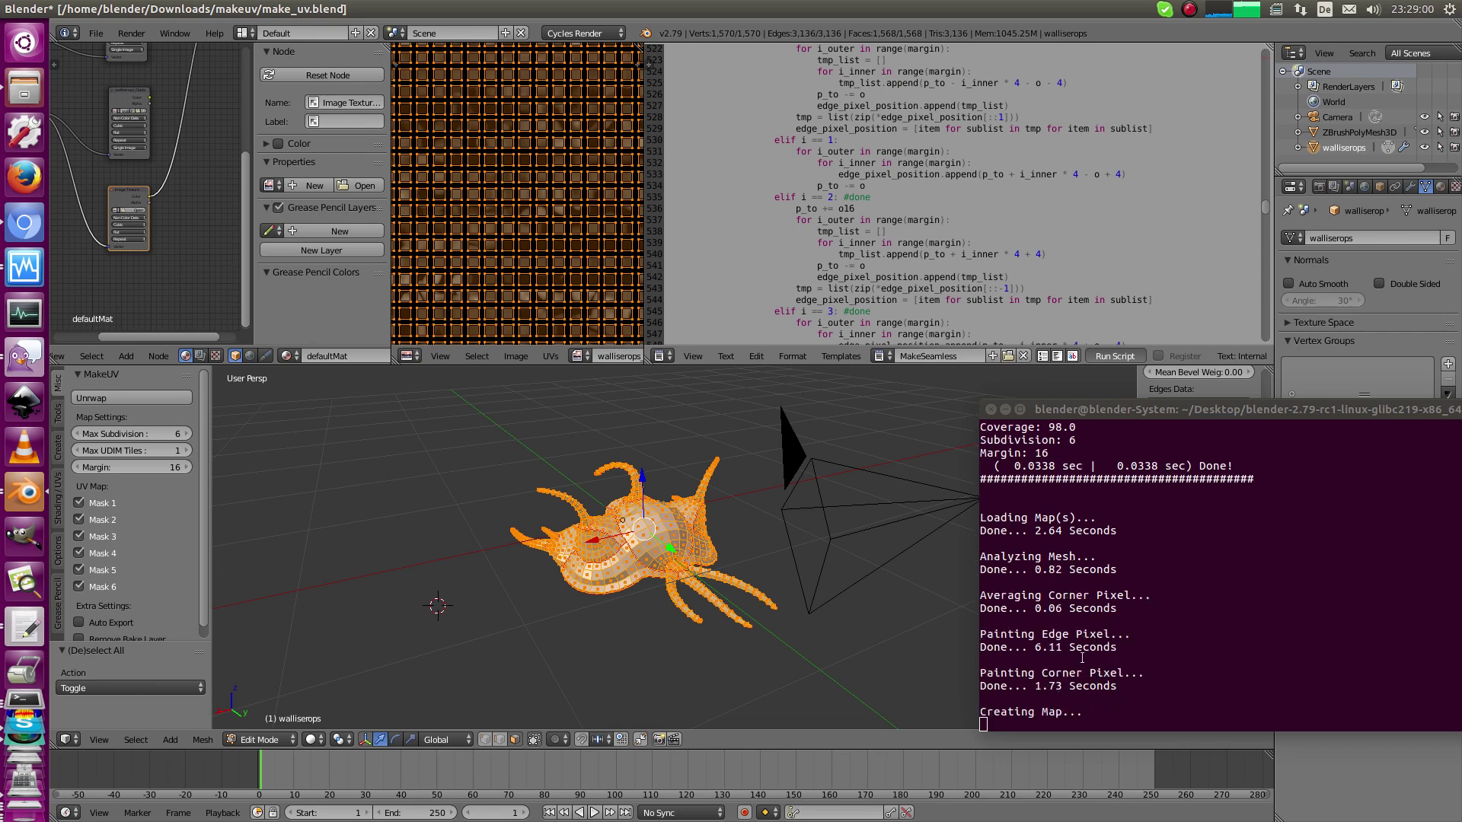
Display Disp.exr in the maximized UV editor and sync the UV selection with the mesh selection
click(580, 356)
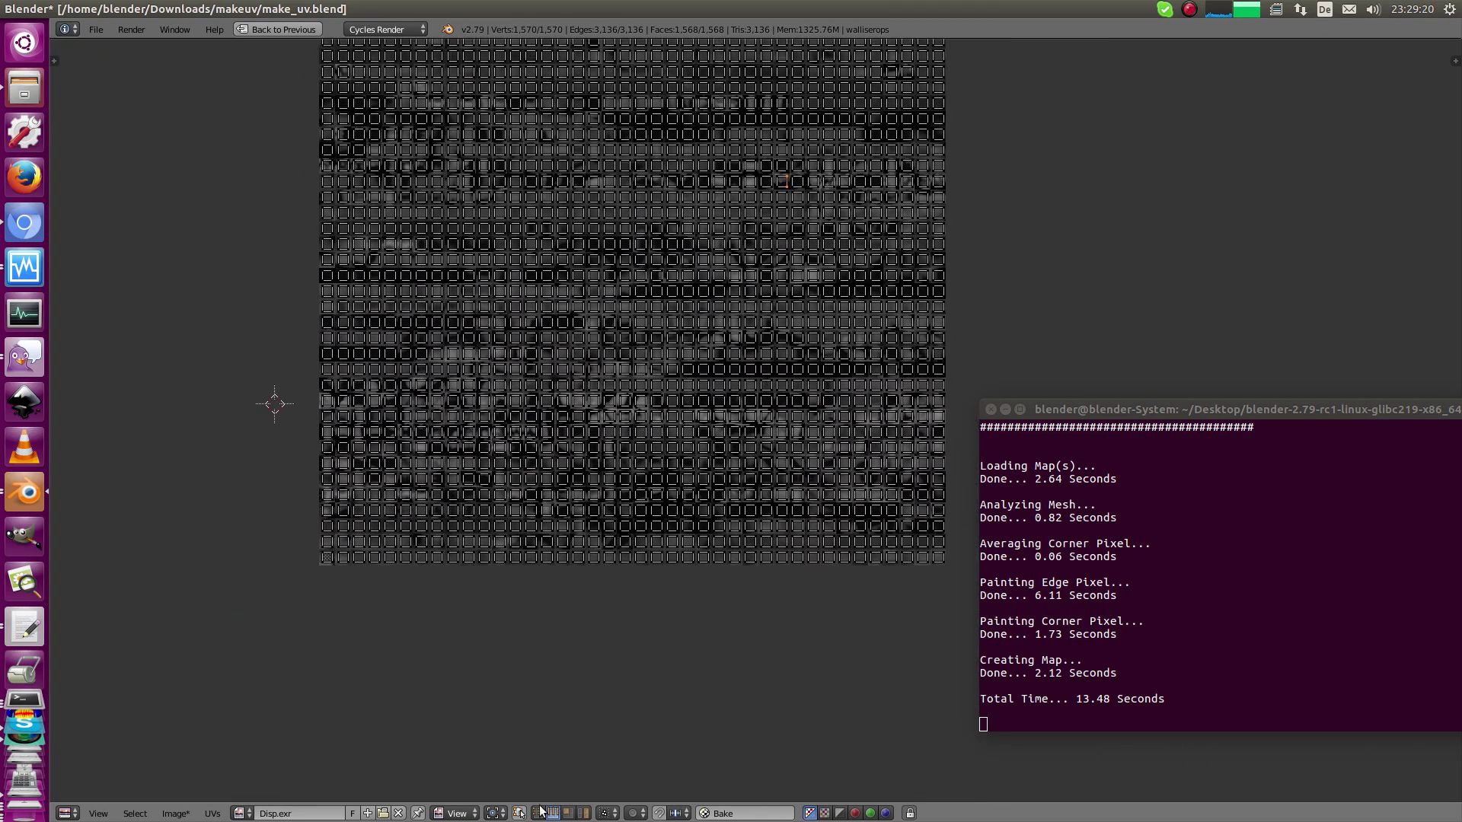
click(523, 811)
scroll(585, 413, up, 6)
Switch to edge selection and select one UV face edge to compare its matching borders on the Disp.exr map
key(ctrl+Tab)
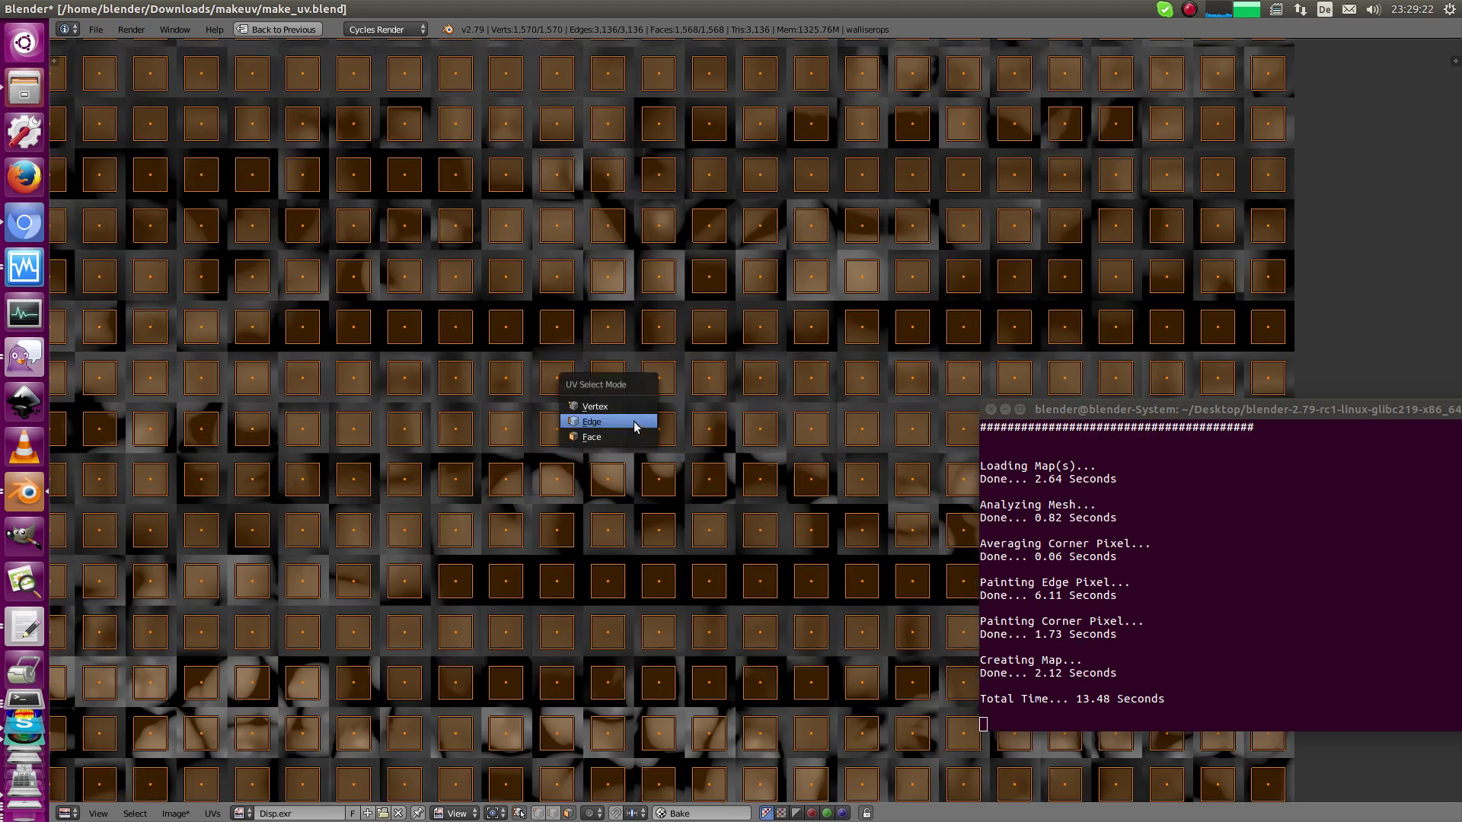
click(632, 422)
click(623, 271)
scroll(644, 265, up, 4)
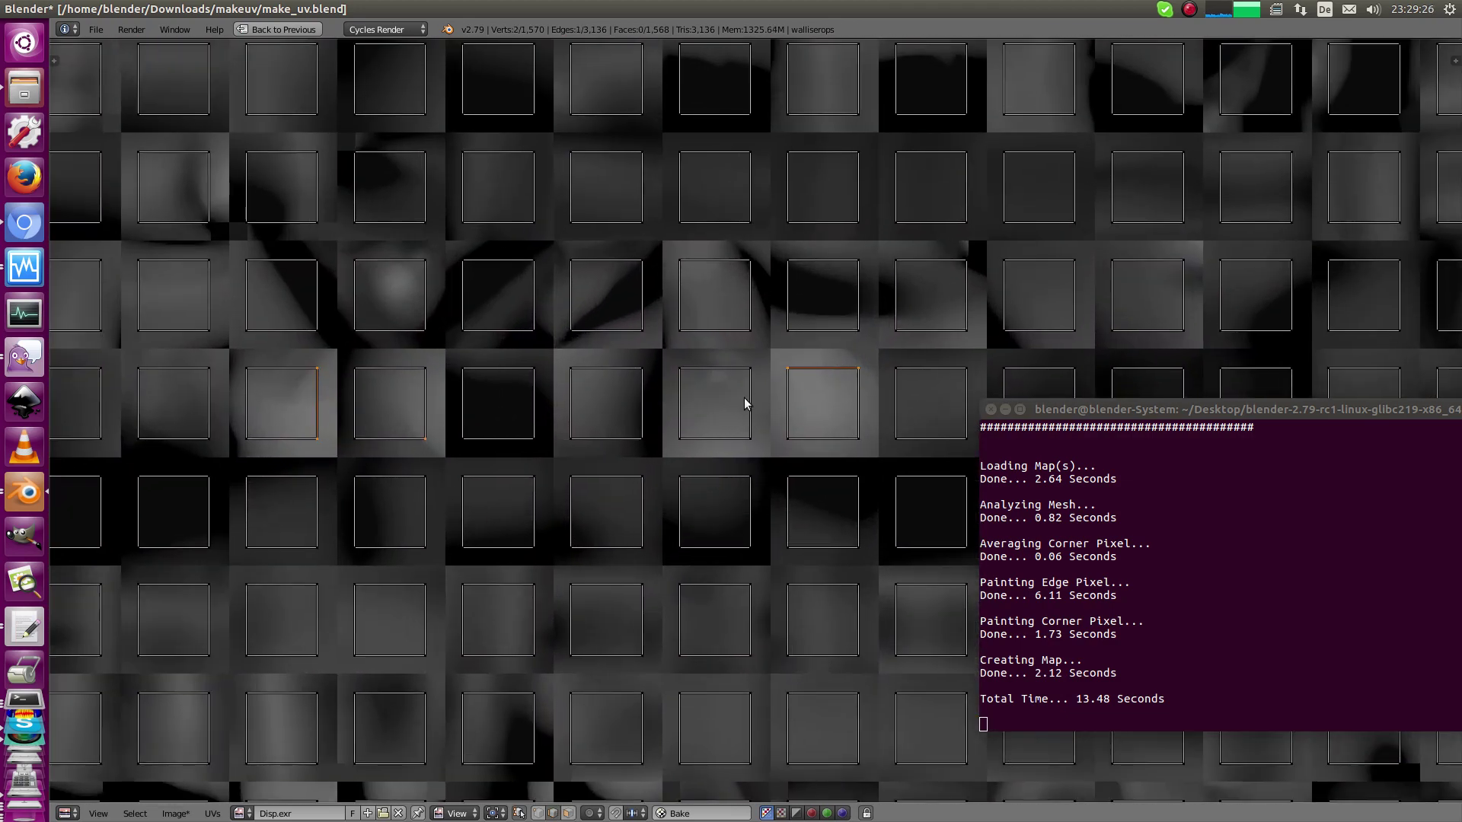
middle_drag(351, 382, 585, 350)
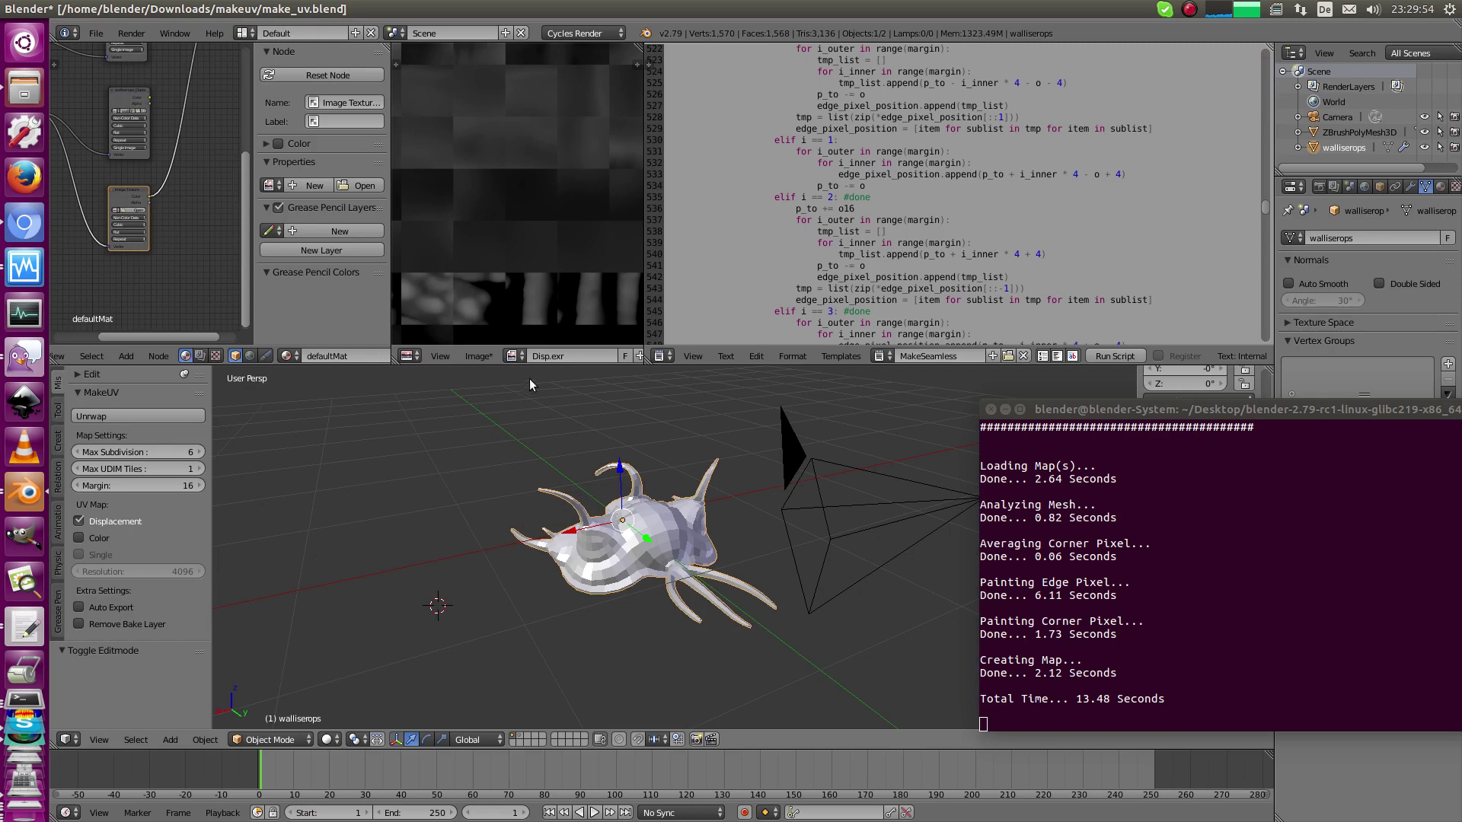
Display the Render Result maximized and examine the slot 2 render up close around the eye
click(517, 356)
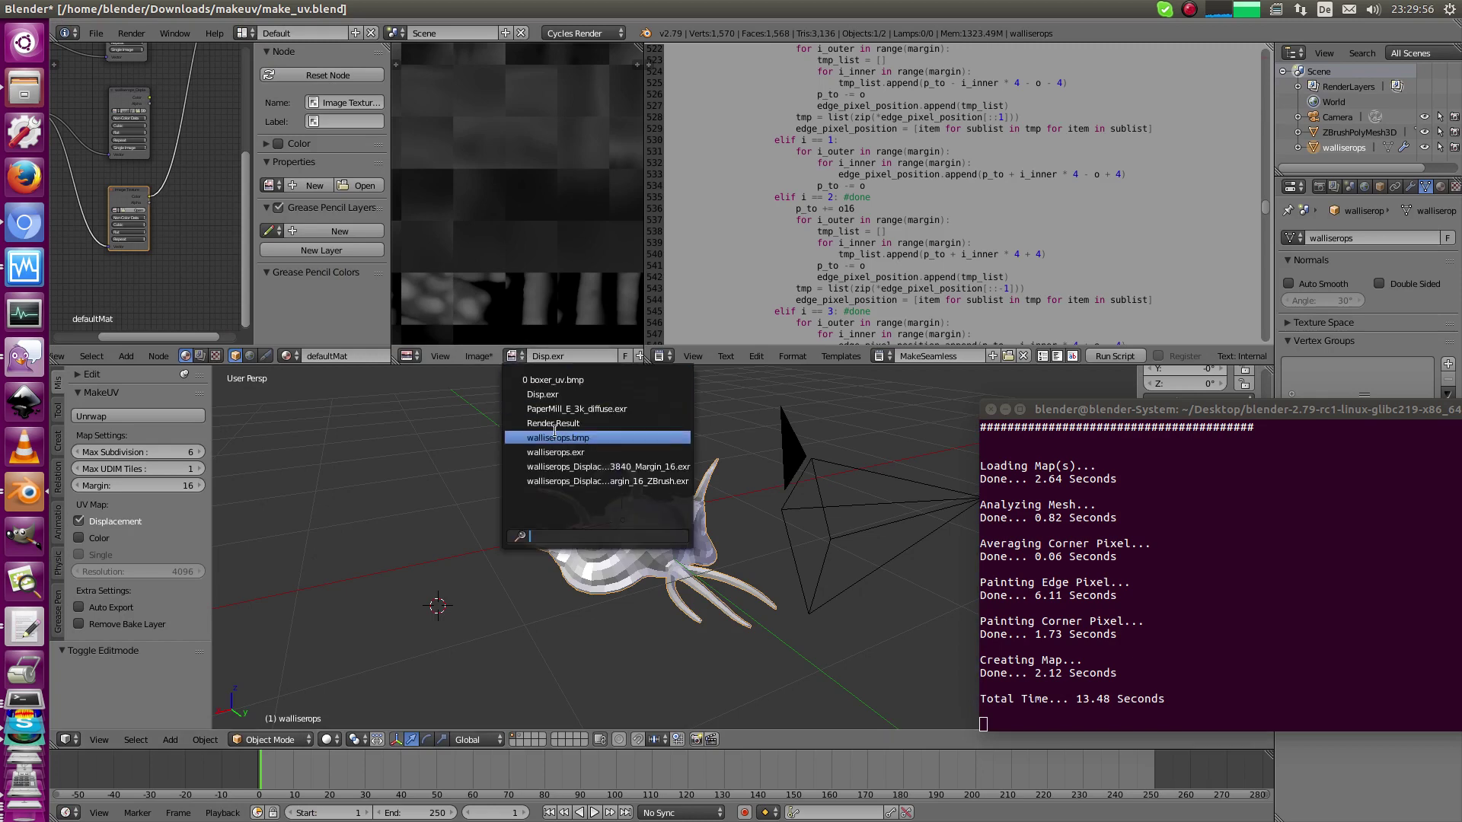
click(560, 423)
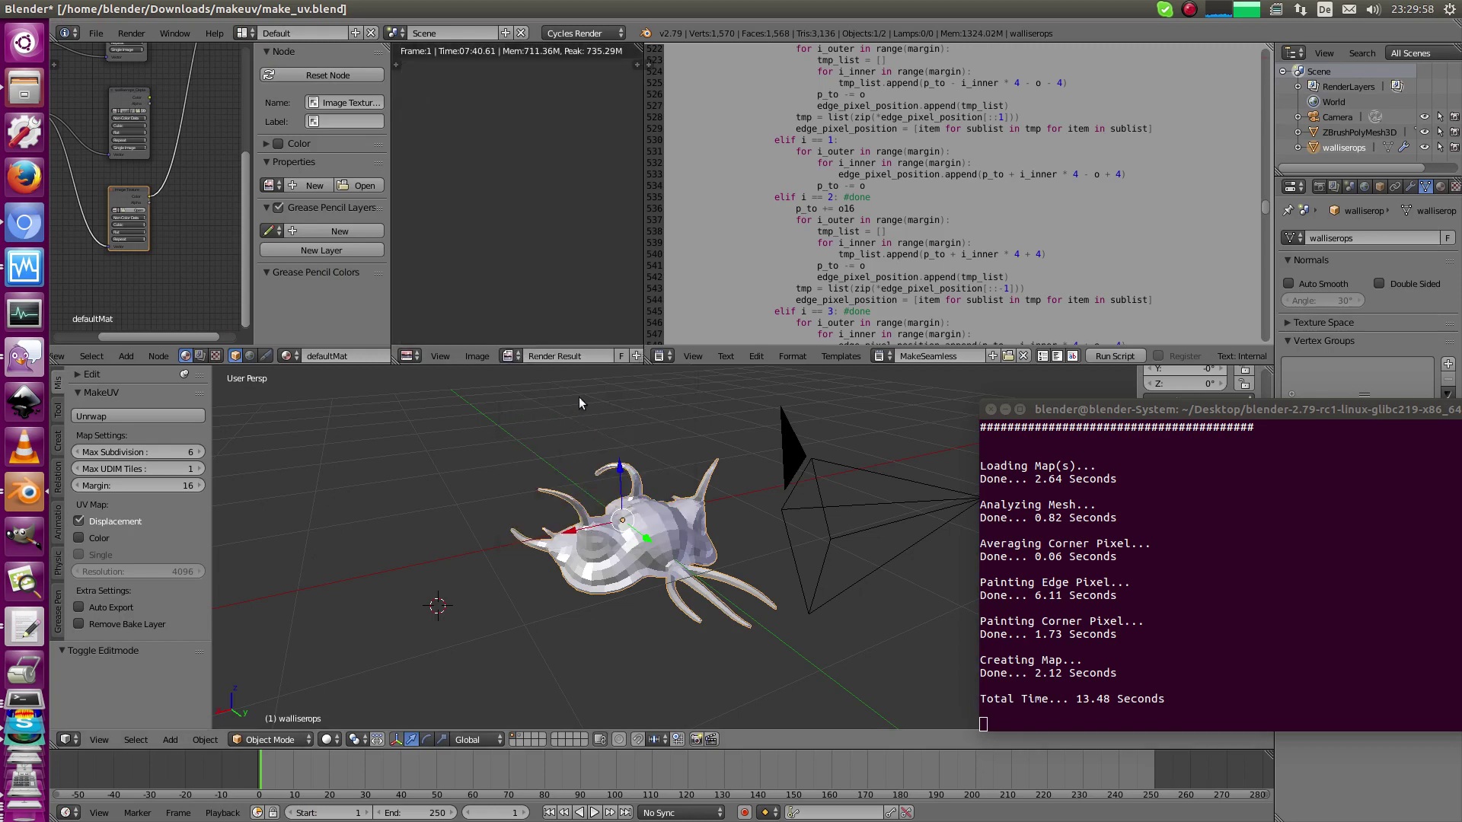
key(F11)
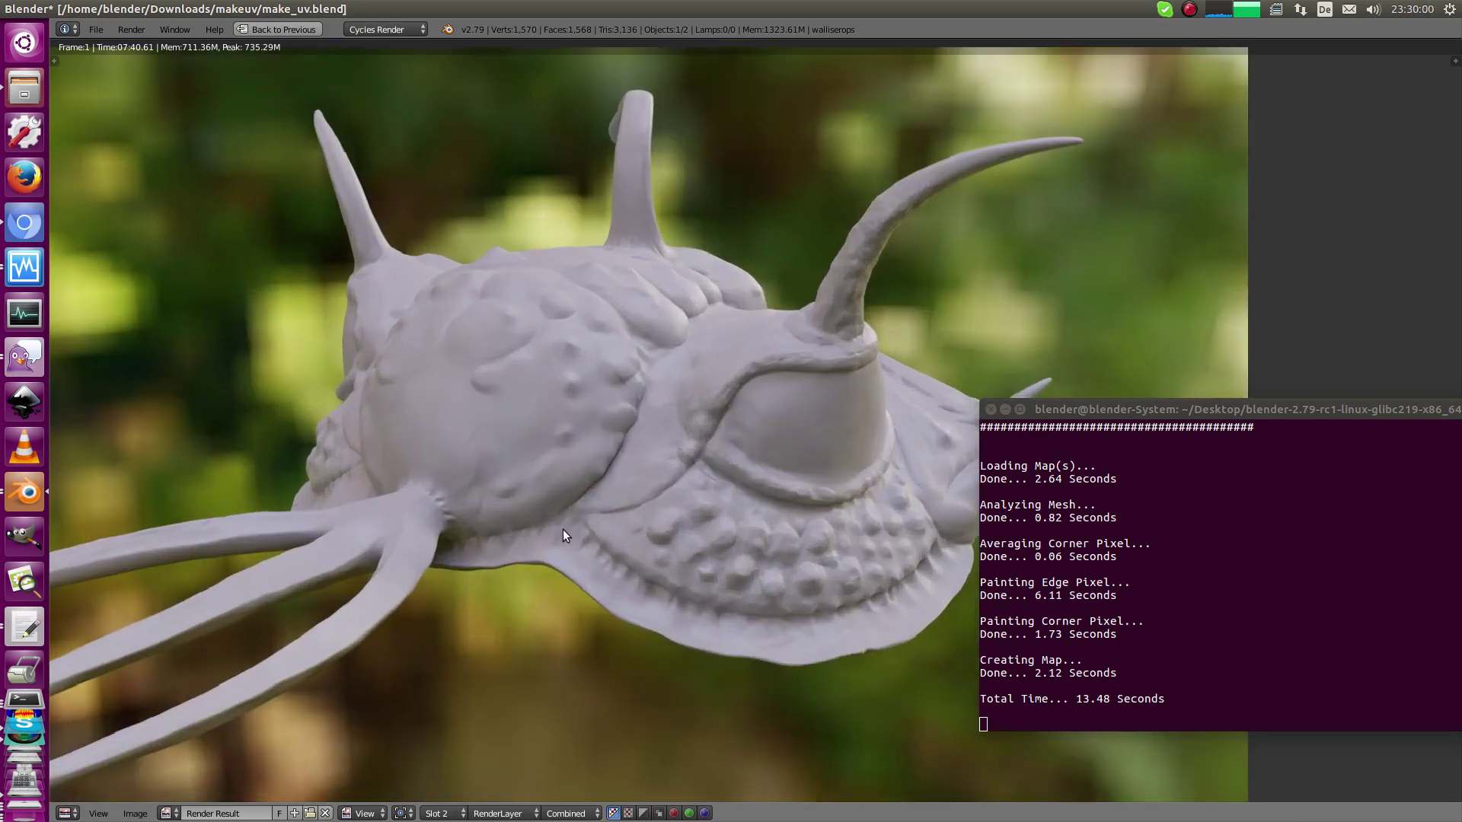
scroll(564, 529, up, 5)
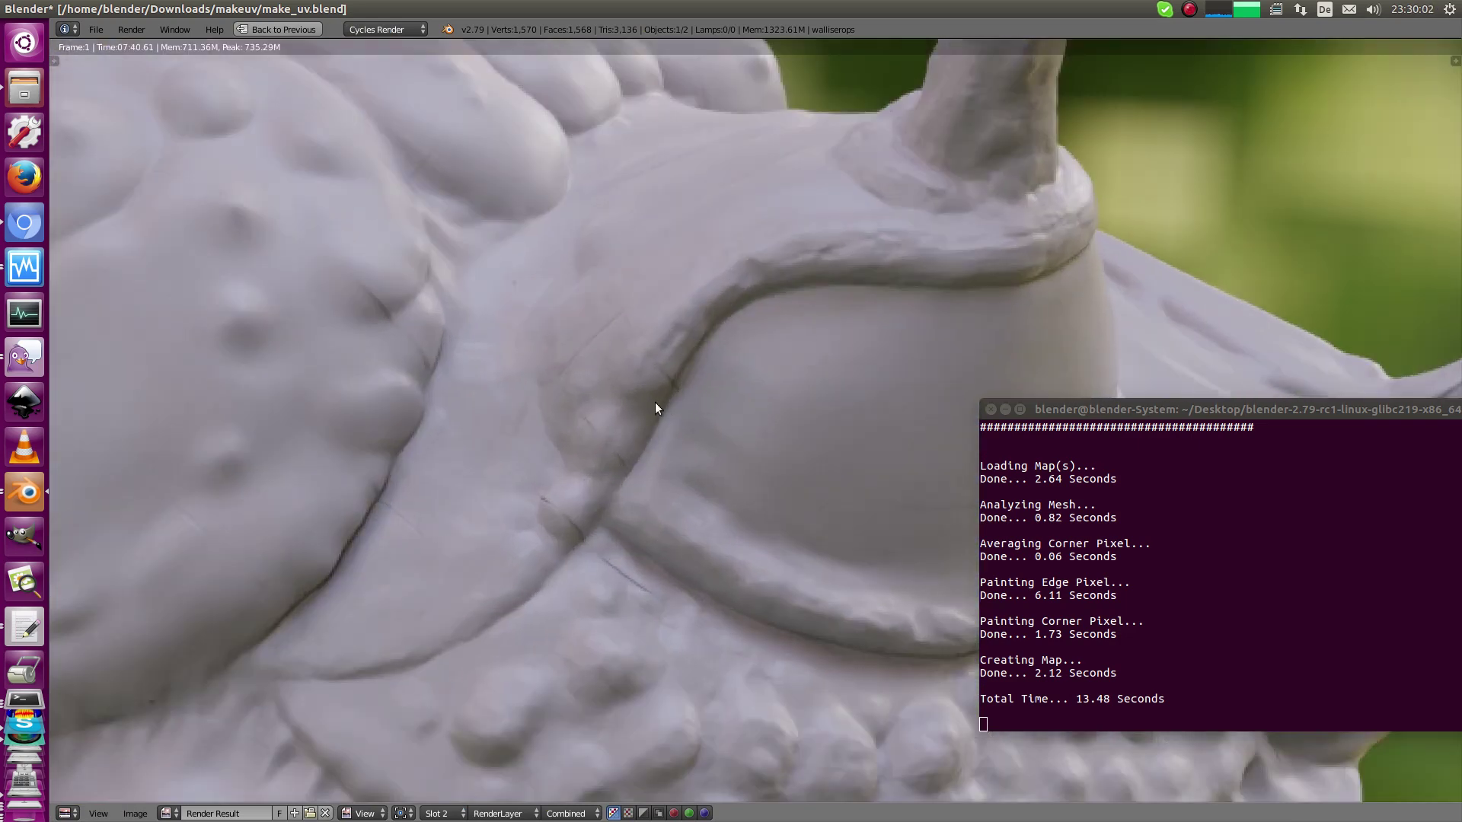
scroll(655, 409, up, 1)
Show render slot 3 and examine the crease between the head and the eye up close
click(441, 813)
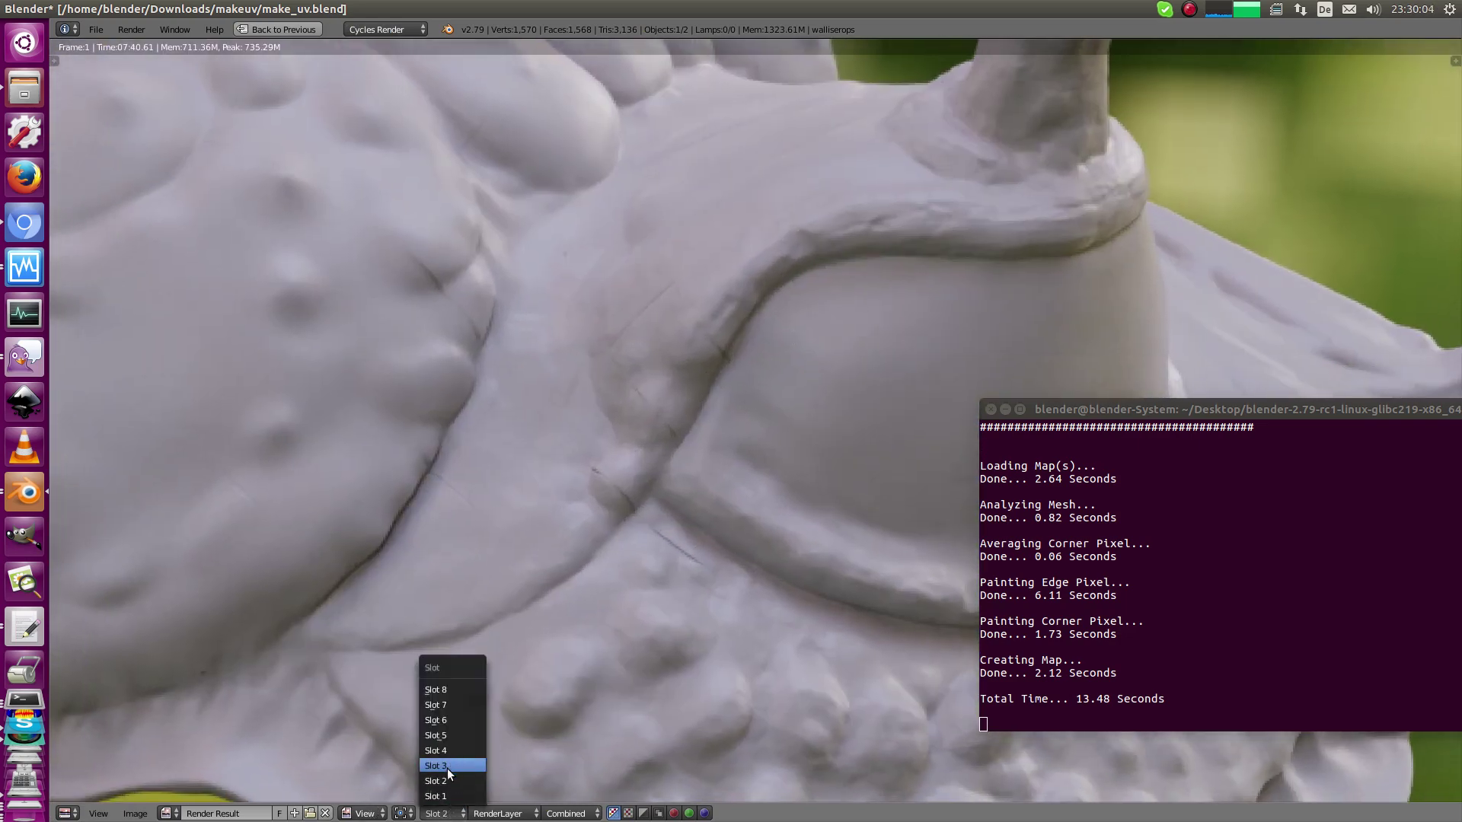
click(447, 766)
scroll(613, 556, down, 3)
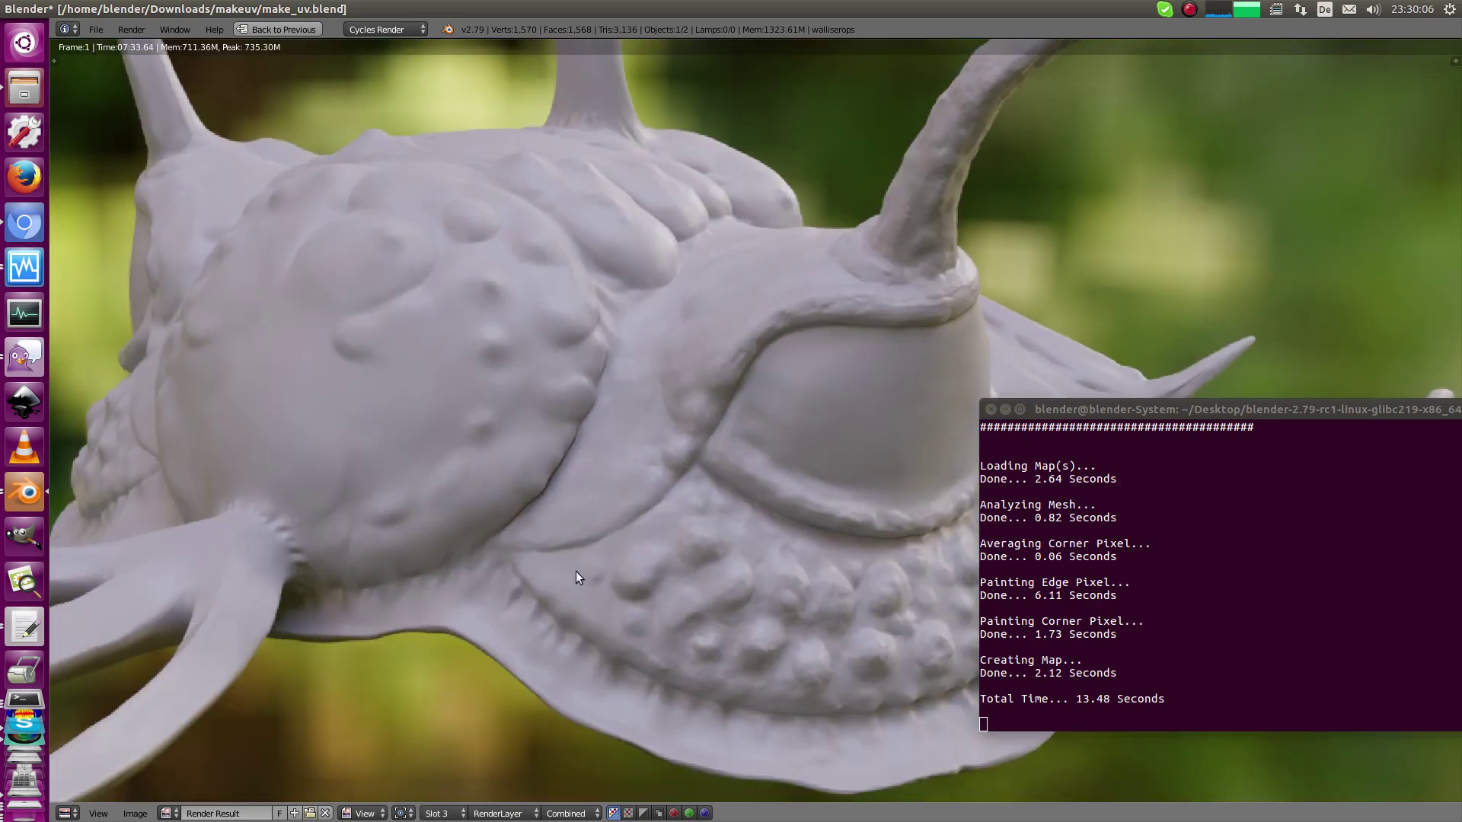
middle_drag(580, 571, 759, 421)
scroll(686, 384, up, 3)
middle_drag(860, 514, 440, 712)
scroll(734, 591, up, 3)
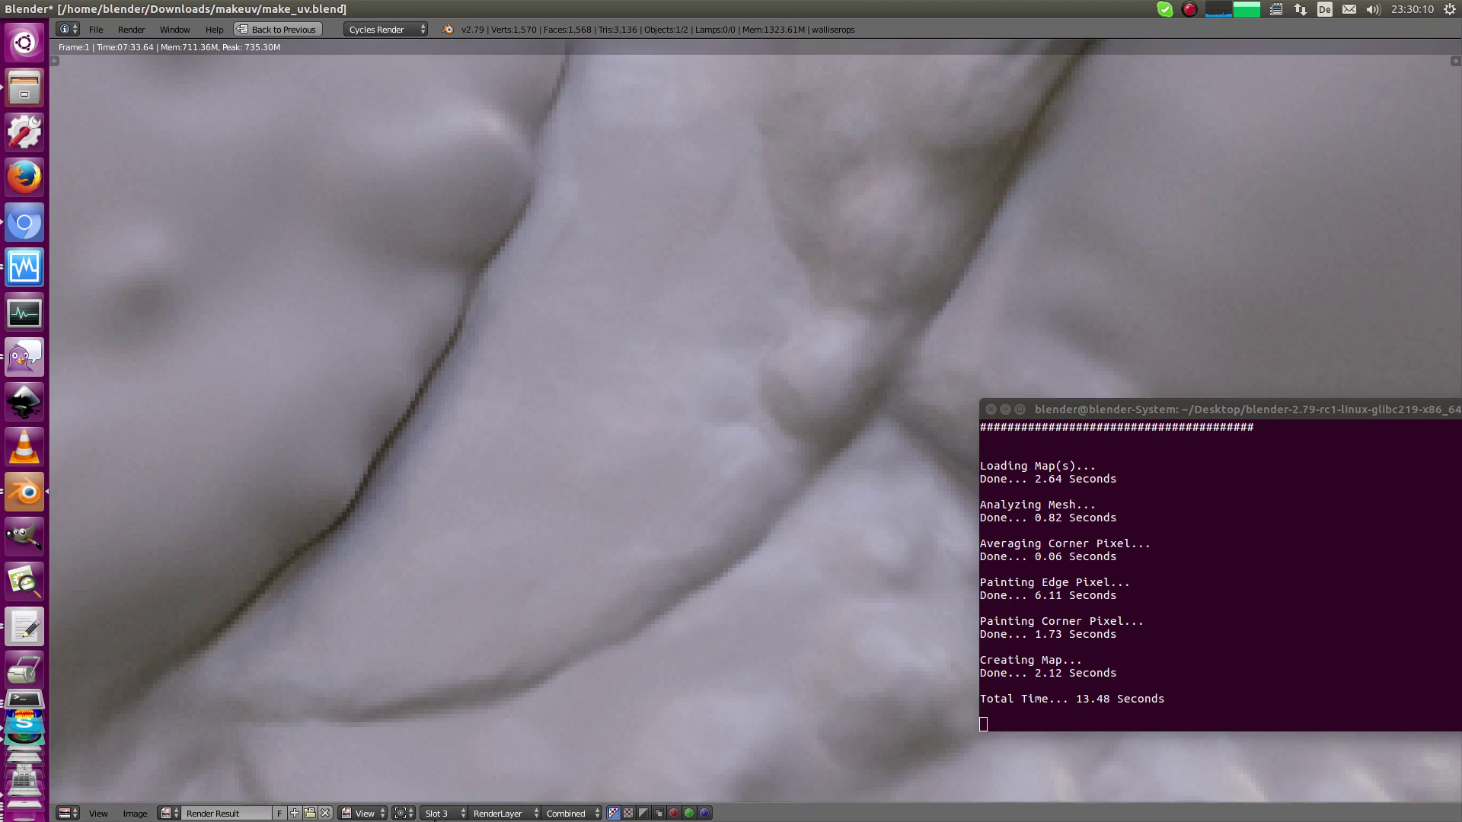
Compare render slots 1 and 3 at the crease between the head and the eye, ending on slot 3
click(436, 813)
click(455, 775)
click(754, 314)
click(442, 813)
click(466, 773)
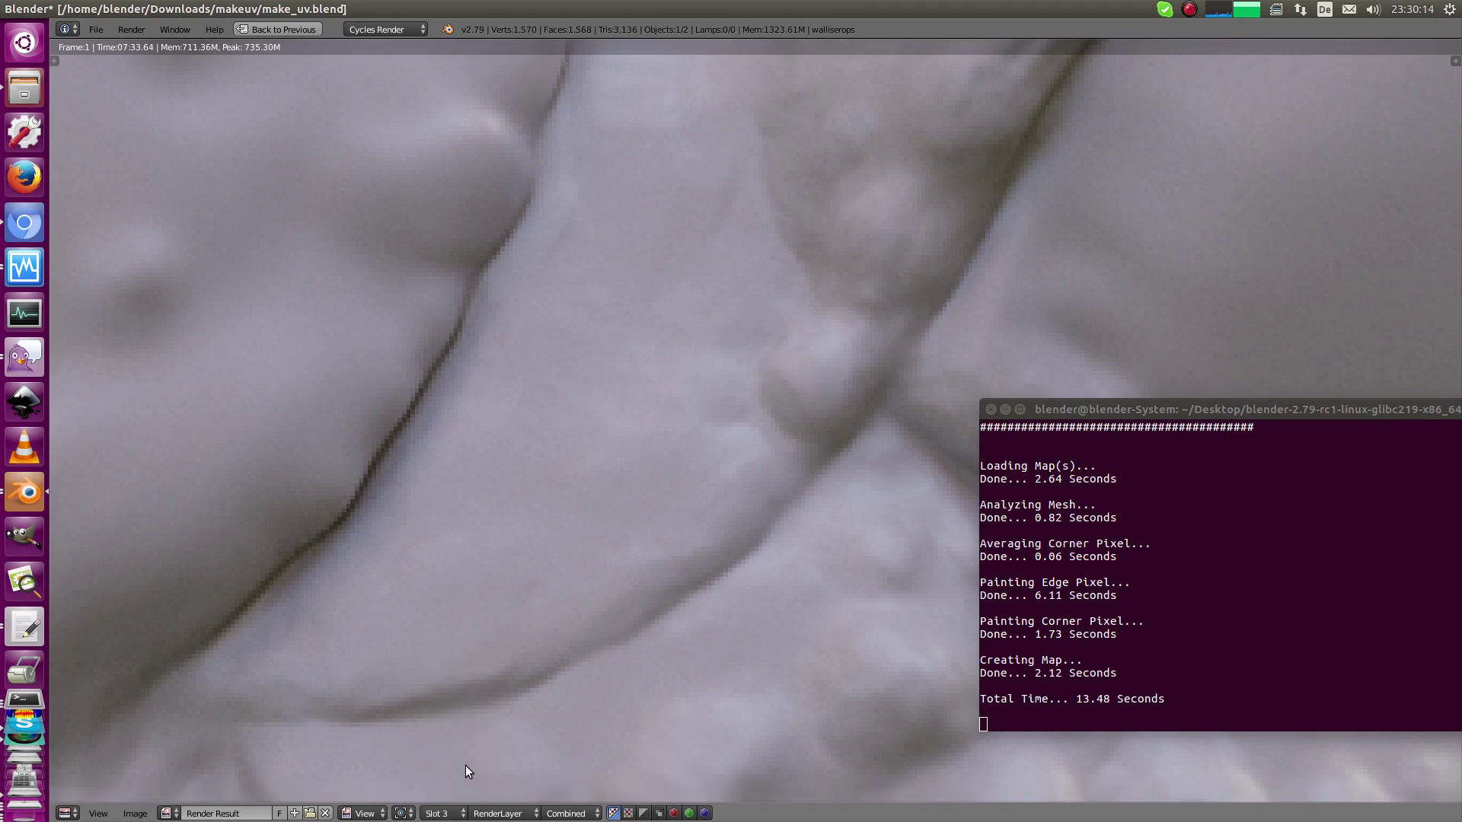
click(449, 813)
click(454, 795)
middle_drag(371, 484, 524, 516)
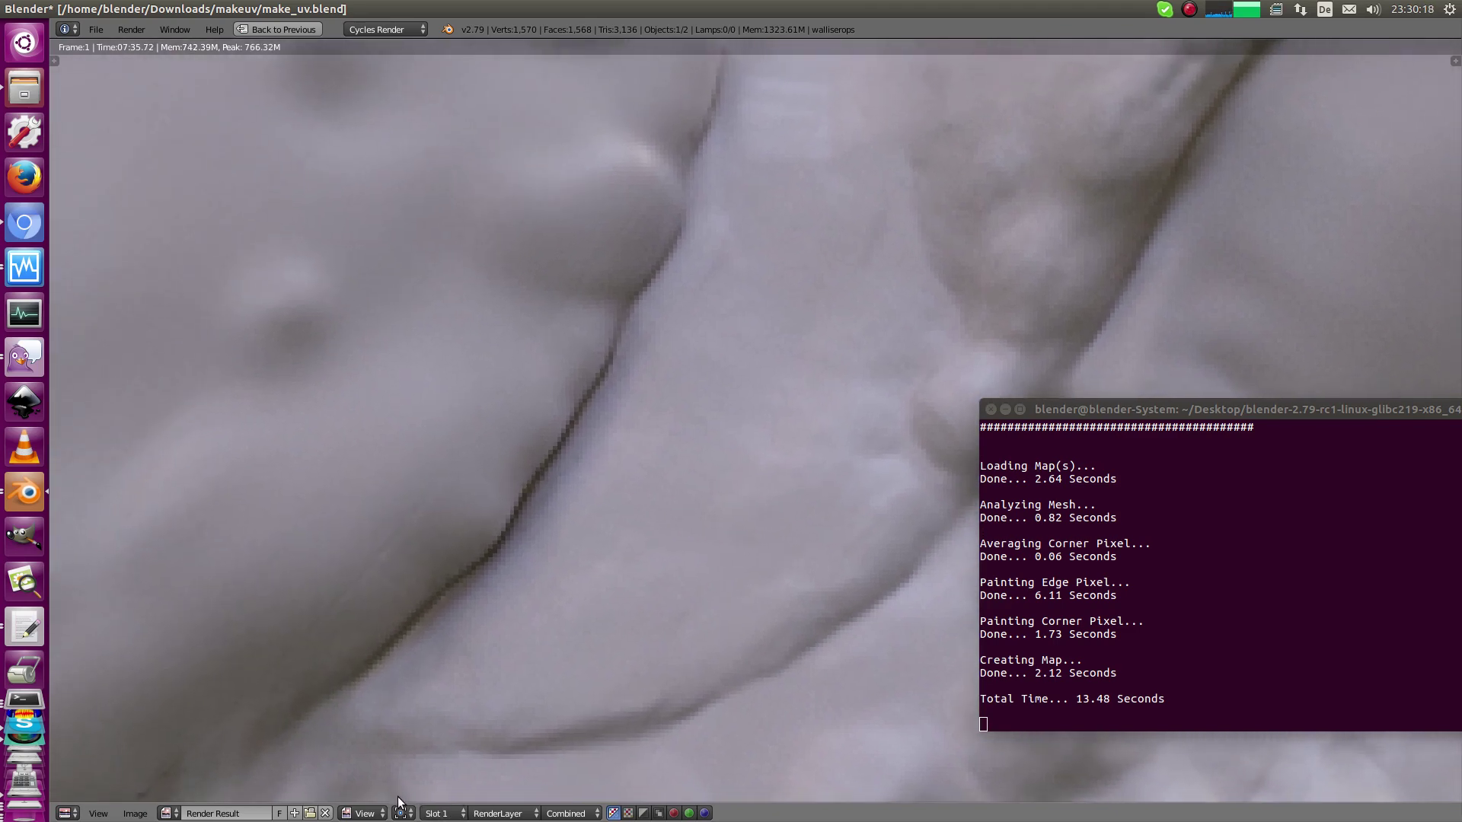
click(442, 813)
click(437, 750)
click(443, 813)
click(449, 796)
click(443, 814)
click(454, 795)
click(449, 813)
click(454, 766)
Compare render slots 1 and 3 up close at the base of the trident
scroll(459, 732, down, 3)
middle_drag(426, 666, 510, 376)
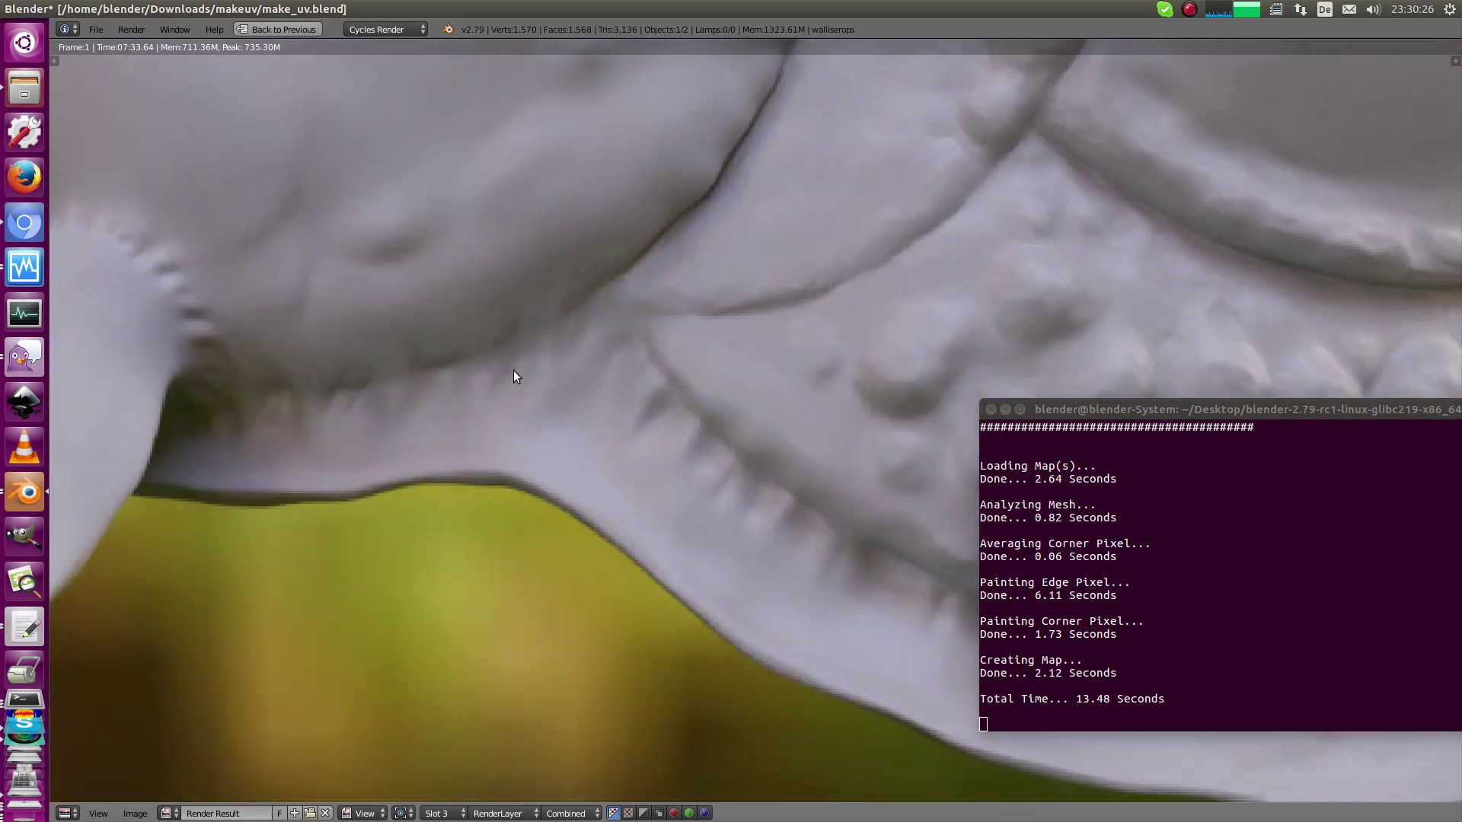
middle_drag(609, 504, 579, 454)
middle_drag(282, 450, 682, 539)
scroll(700, 533, up, 3)
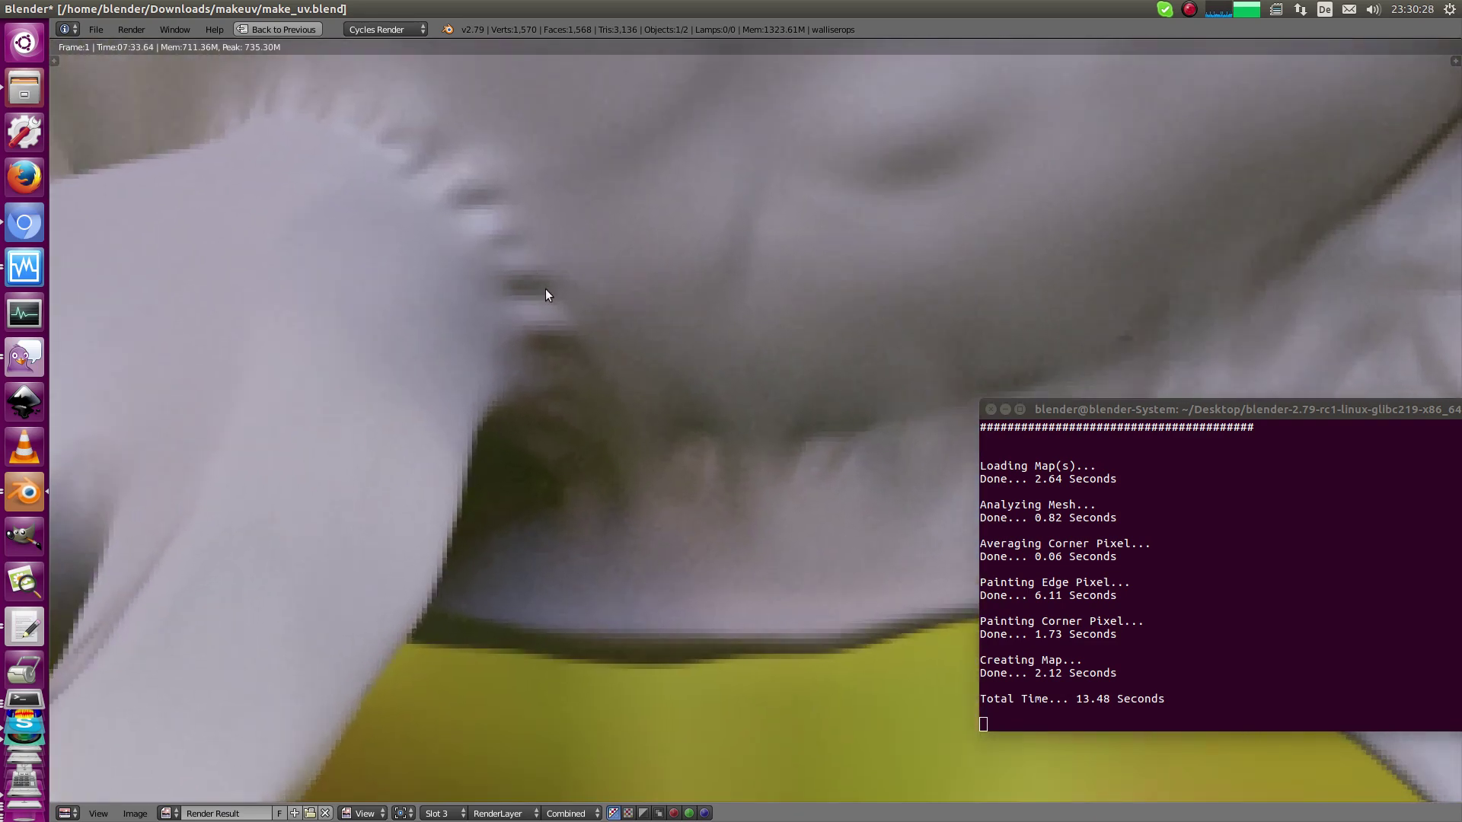
click(442, 813)
click(446, 794)
mouse_move(583, 305)
mouse_down()
mouse_move(773, 196)
mouse_move(605, 294)
mouse_up()
drag(606, 294, 593, 426)
click(442, 813)
click(445, 764)
drag(647, 282, 626, 257)
ctrl+middle_drag(568, 383, 540, 441)
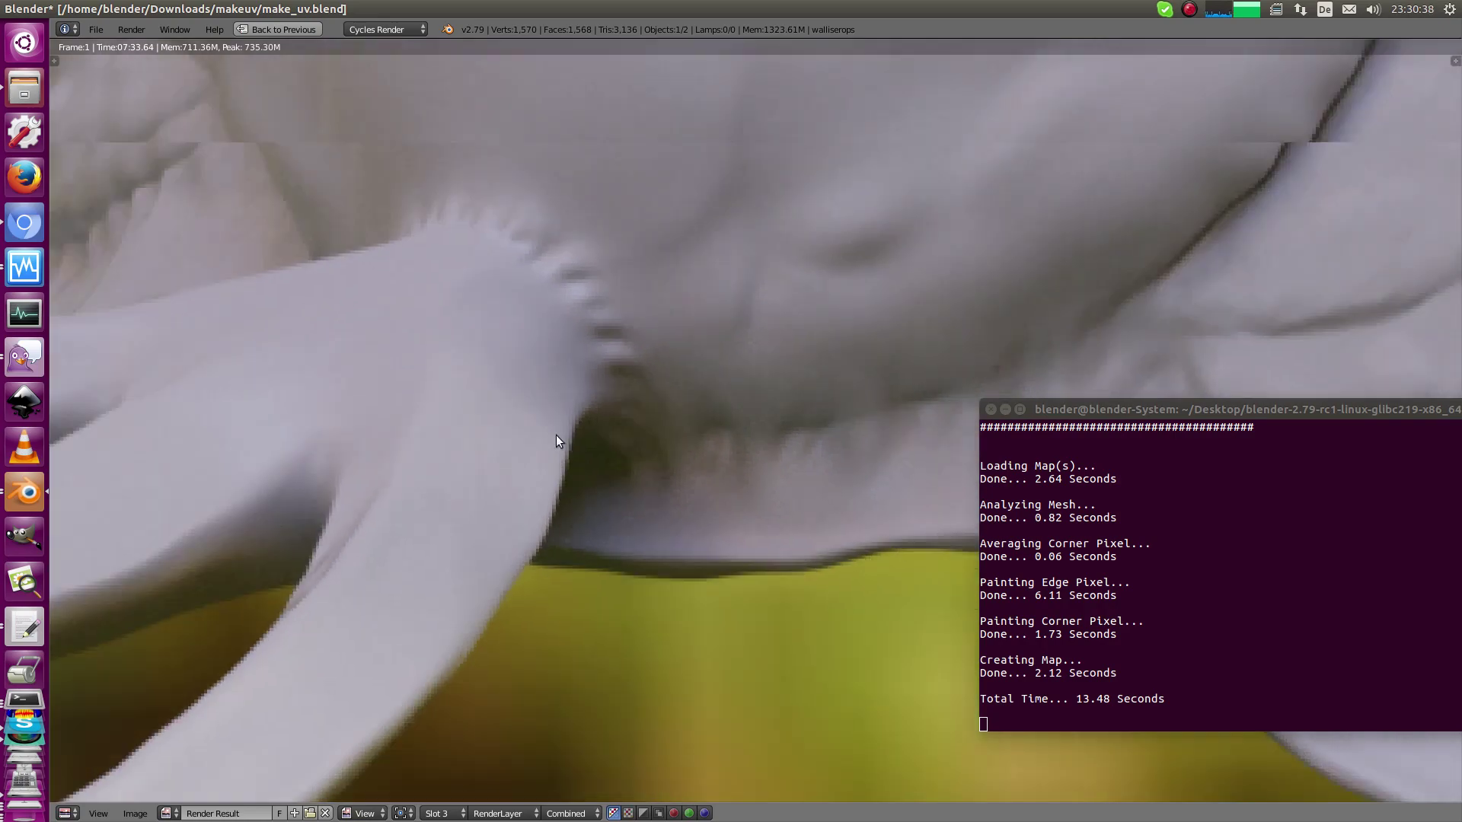
View the whole slot 3 render and return to the normal layout
scroll(539, 442, down, 5)
scroll(541, 501, up, 2)
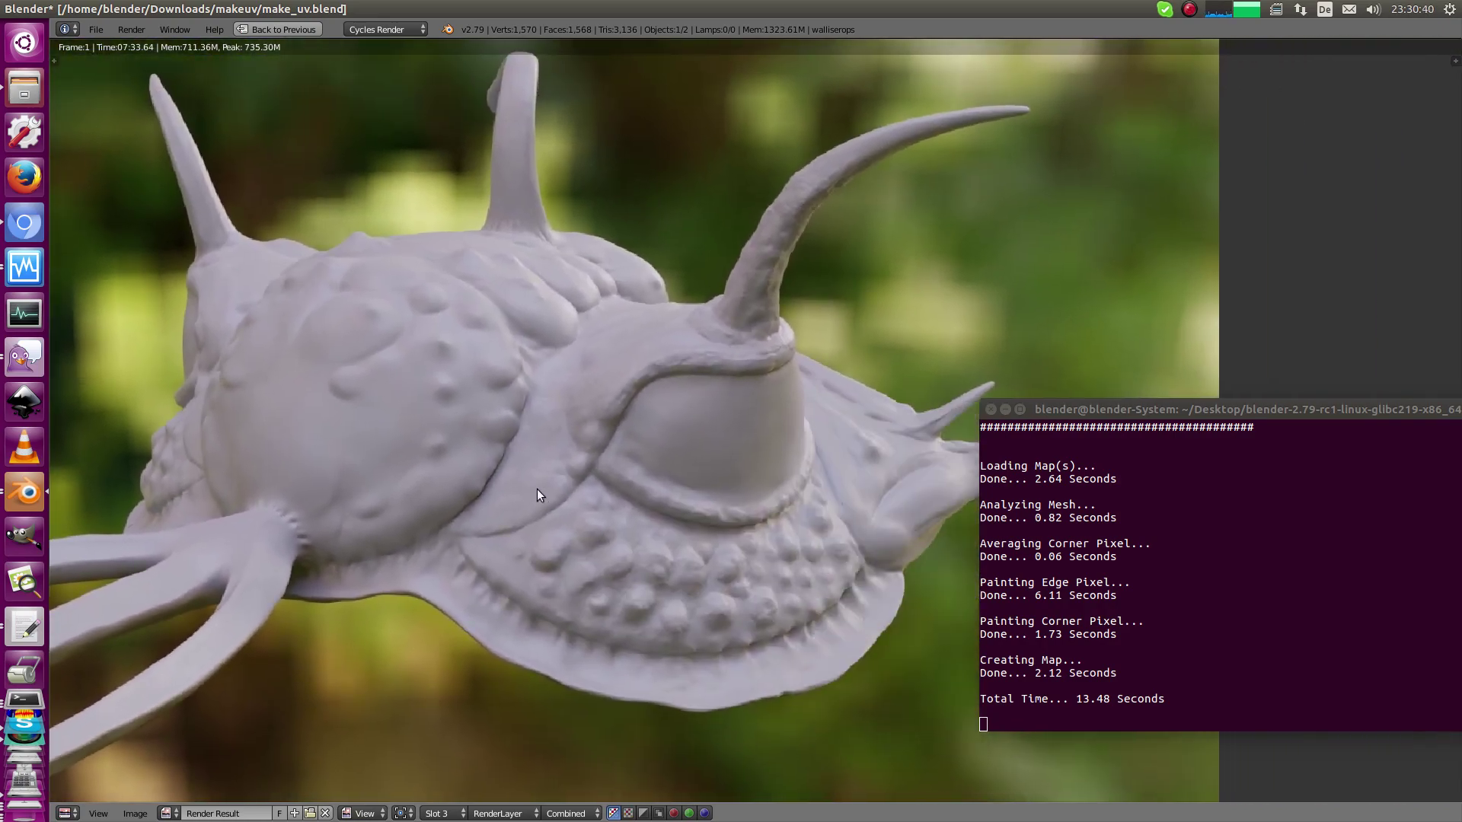
key(Escape)
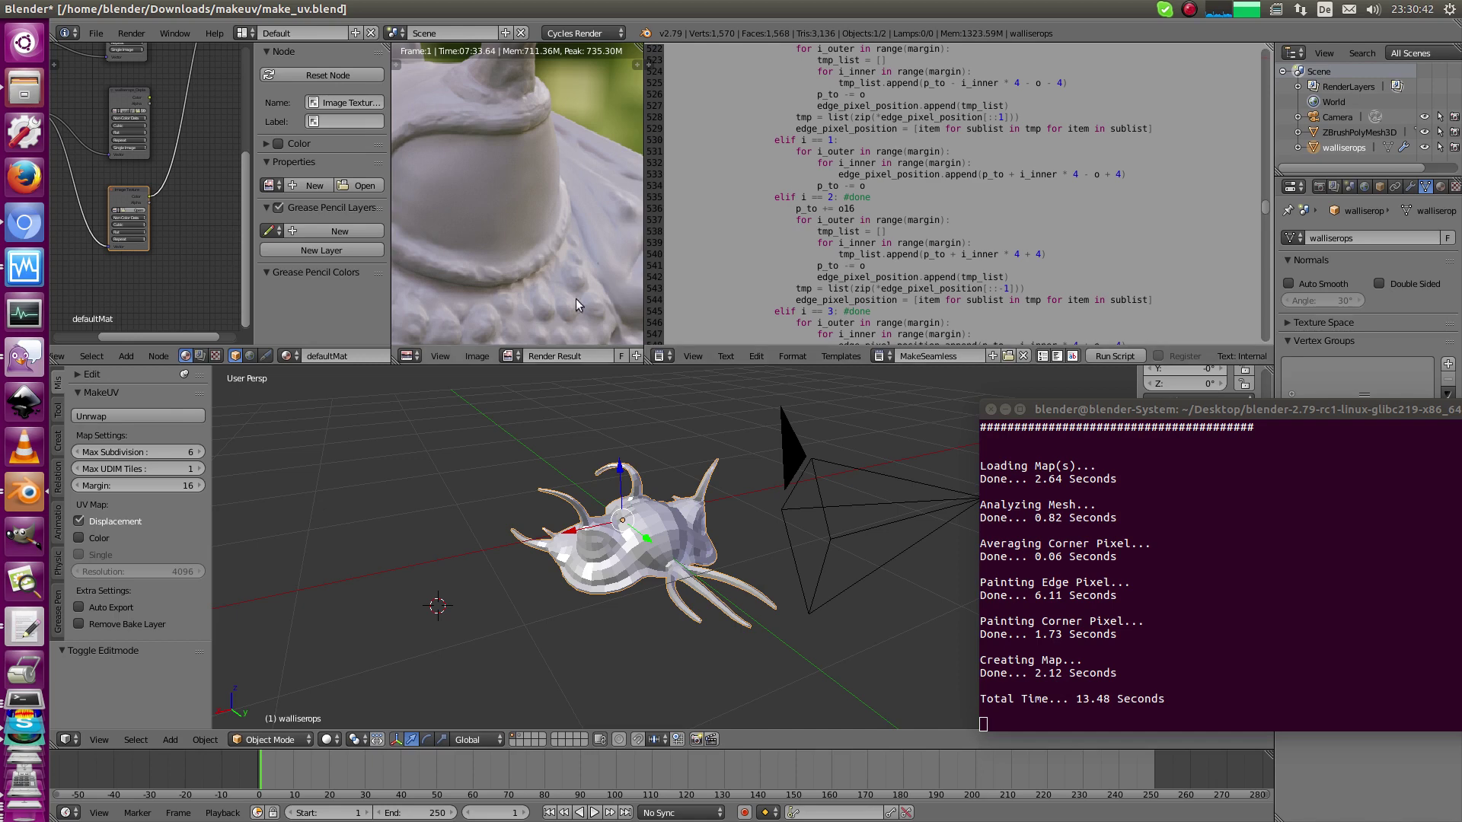
scroll(538, 304, down, 2)
scroll(491, 231, up, 1)
Switch to the layer containing the boxer and select the ZBrushPolyMesh3D object
middle_drag(578, 426, 614, 473)
click(522, 739)
right_click(620, 533)
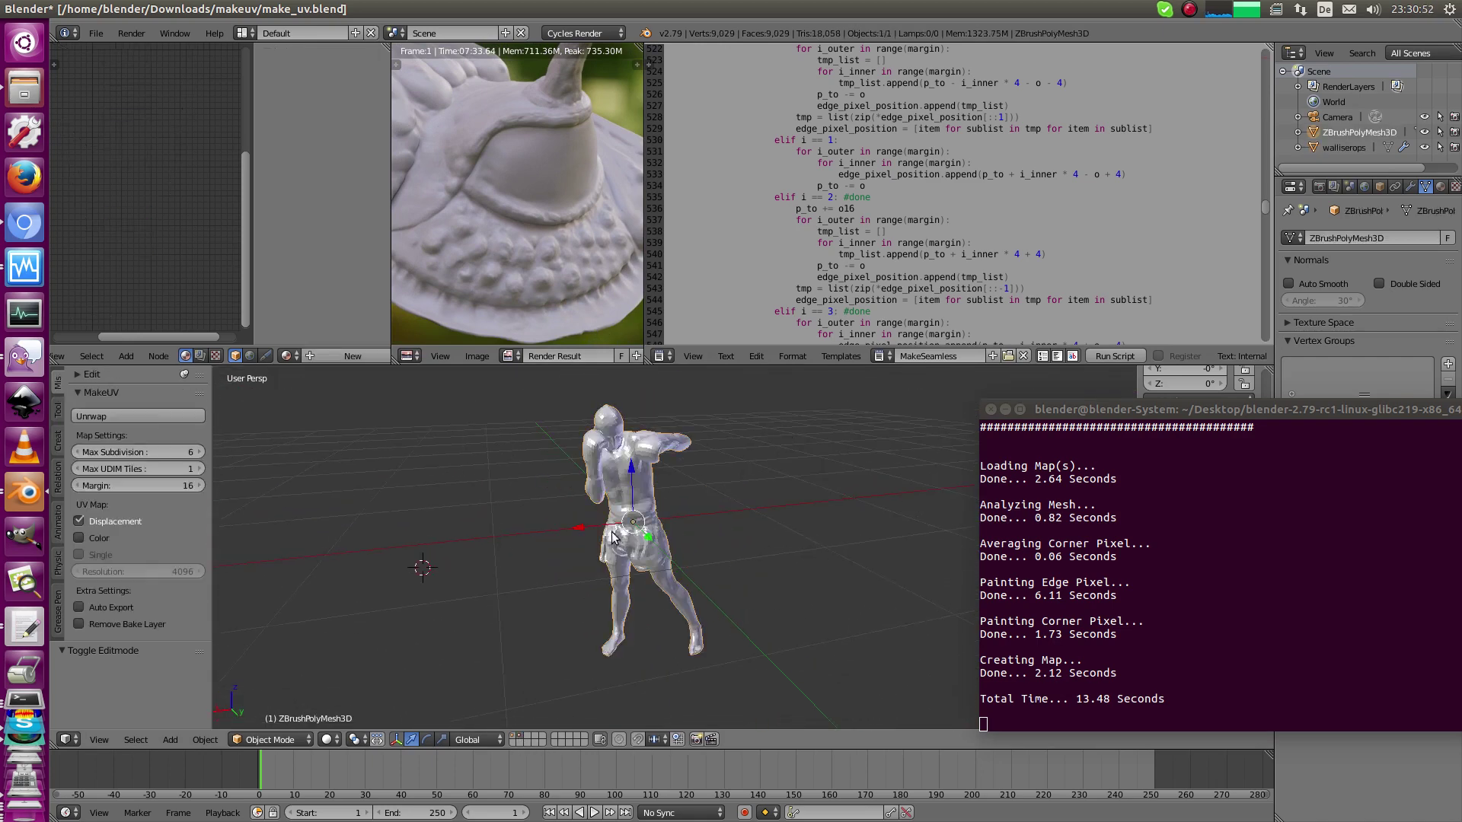
Inspect the boxer's mesh wireframe in edit mode, move the terminal out of the way and return to object mode
key(Tab)
key(a)
middle_drag(636, 484, 602, 479)
key(a)
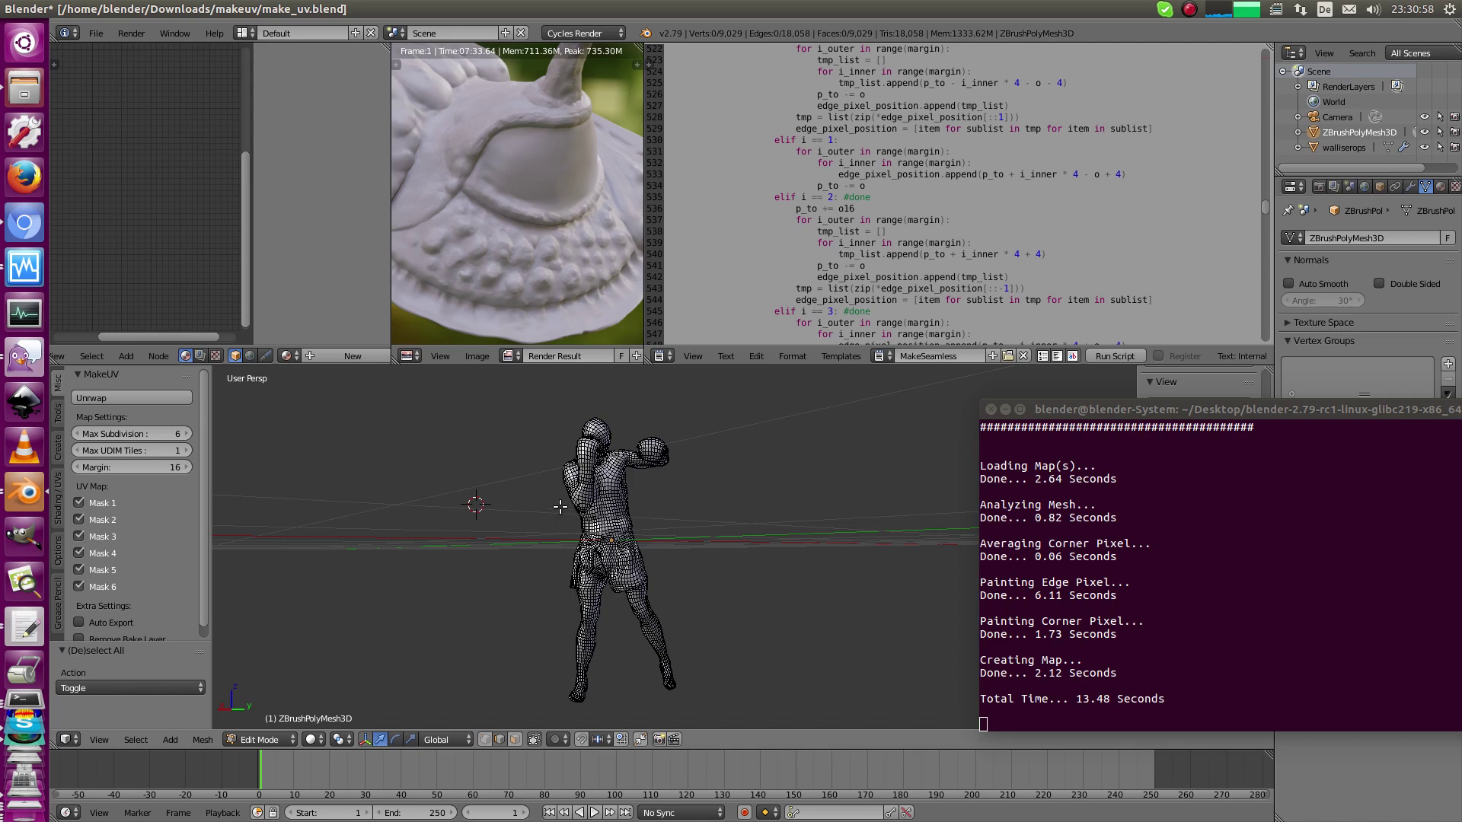
key(Tab)
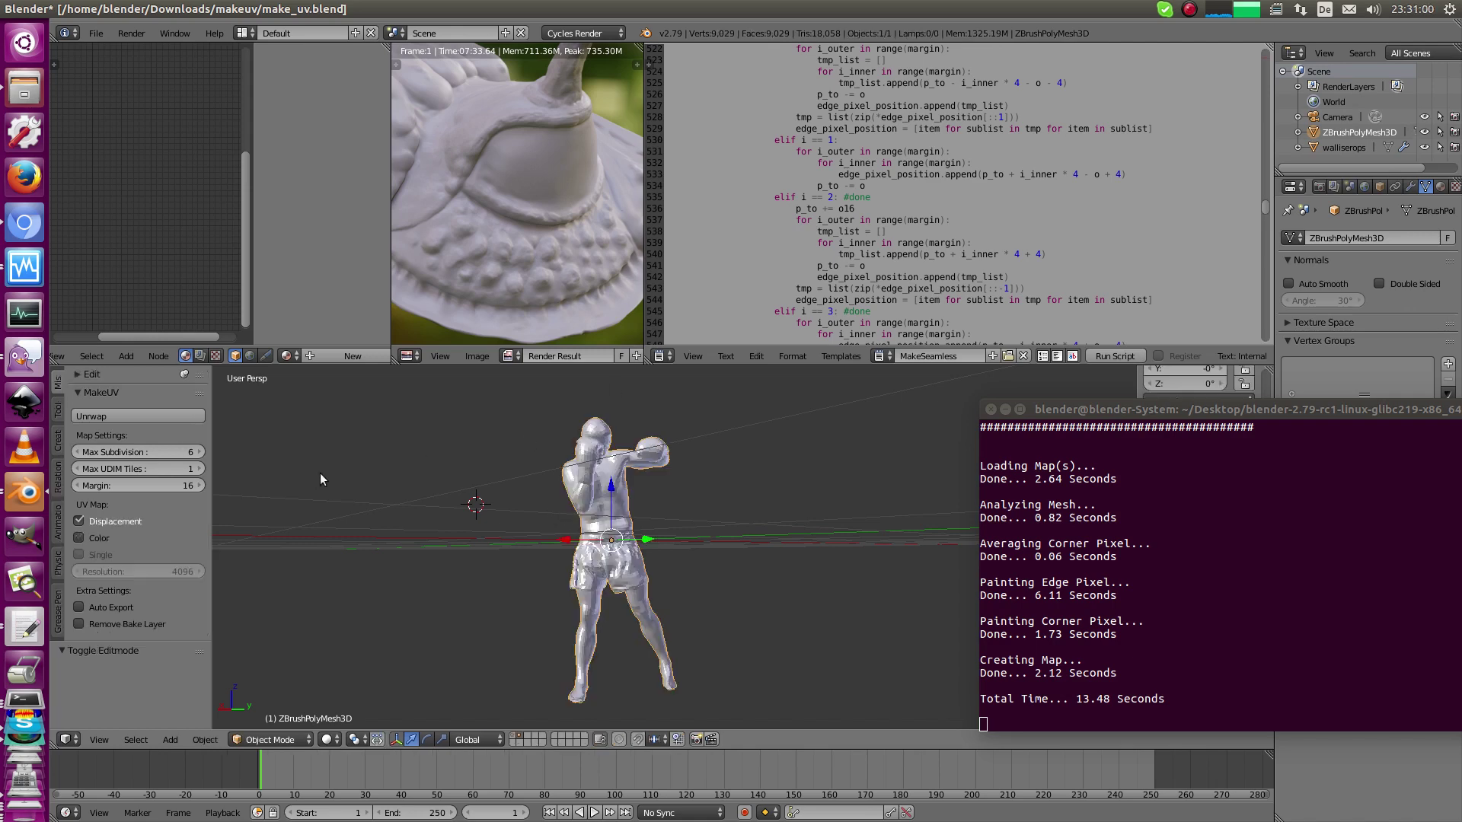
click(135, 415)
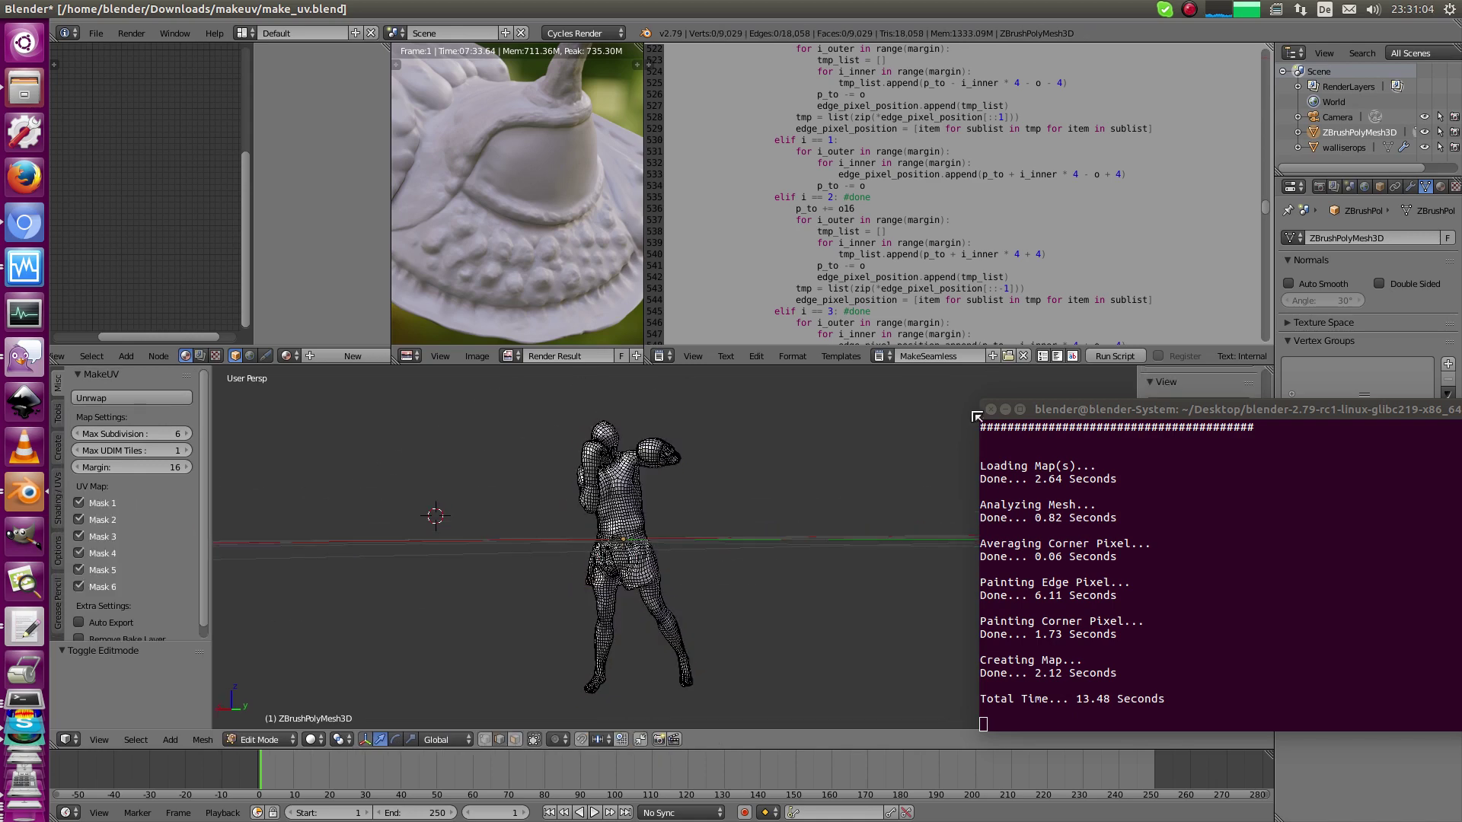
drag(1101, 405, 1120, 661)
middle_drag(662, 502, 714, 520)
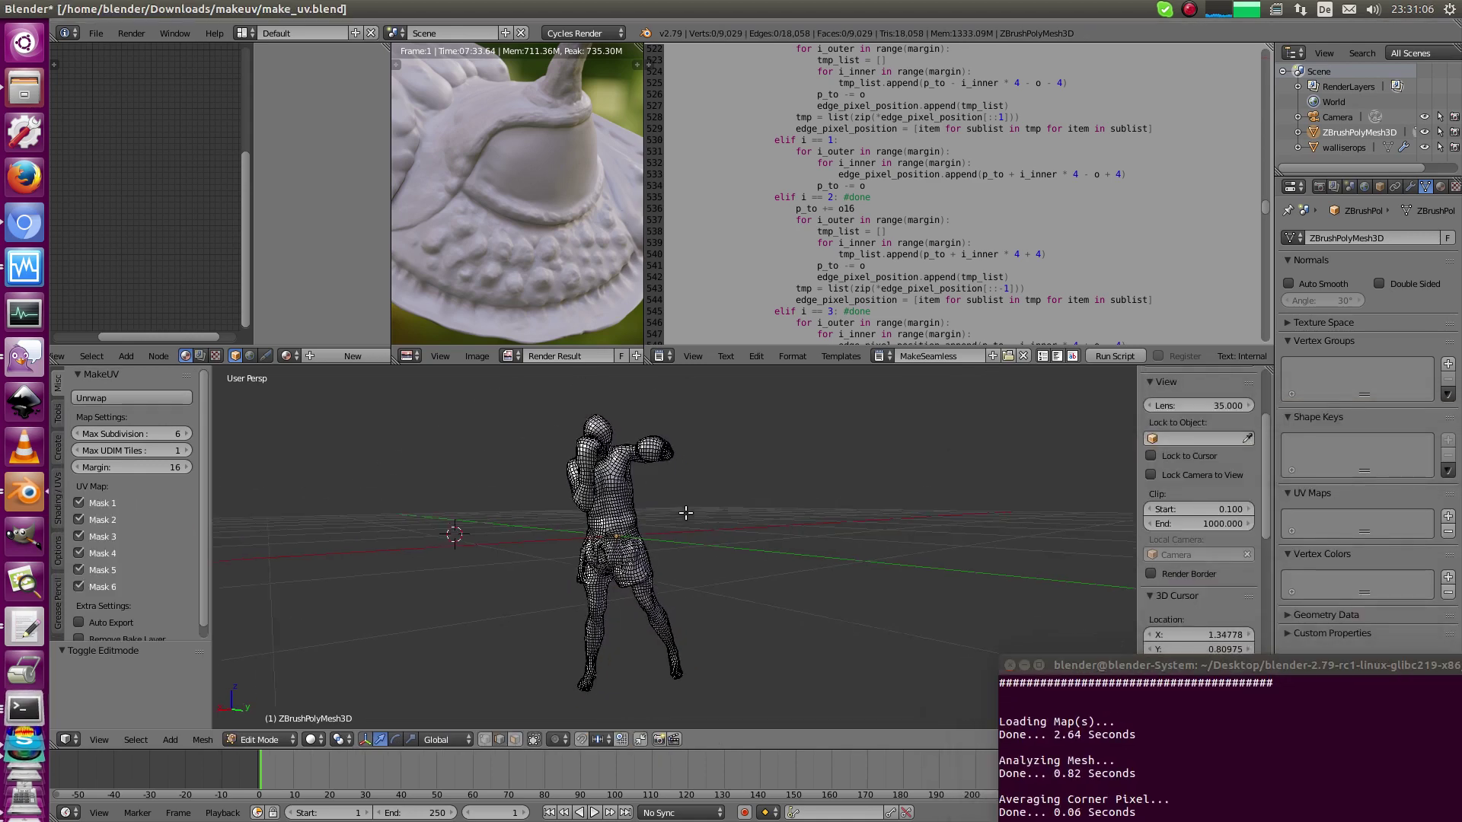
middle_drag(791, 544, 750, 540)
key(a)
key(Tab)
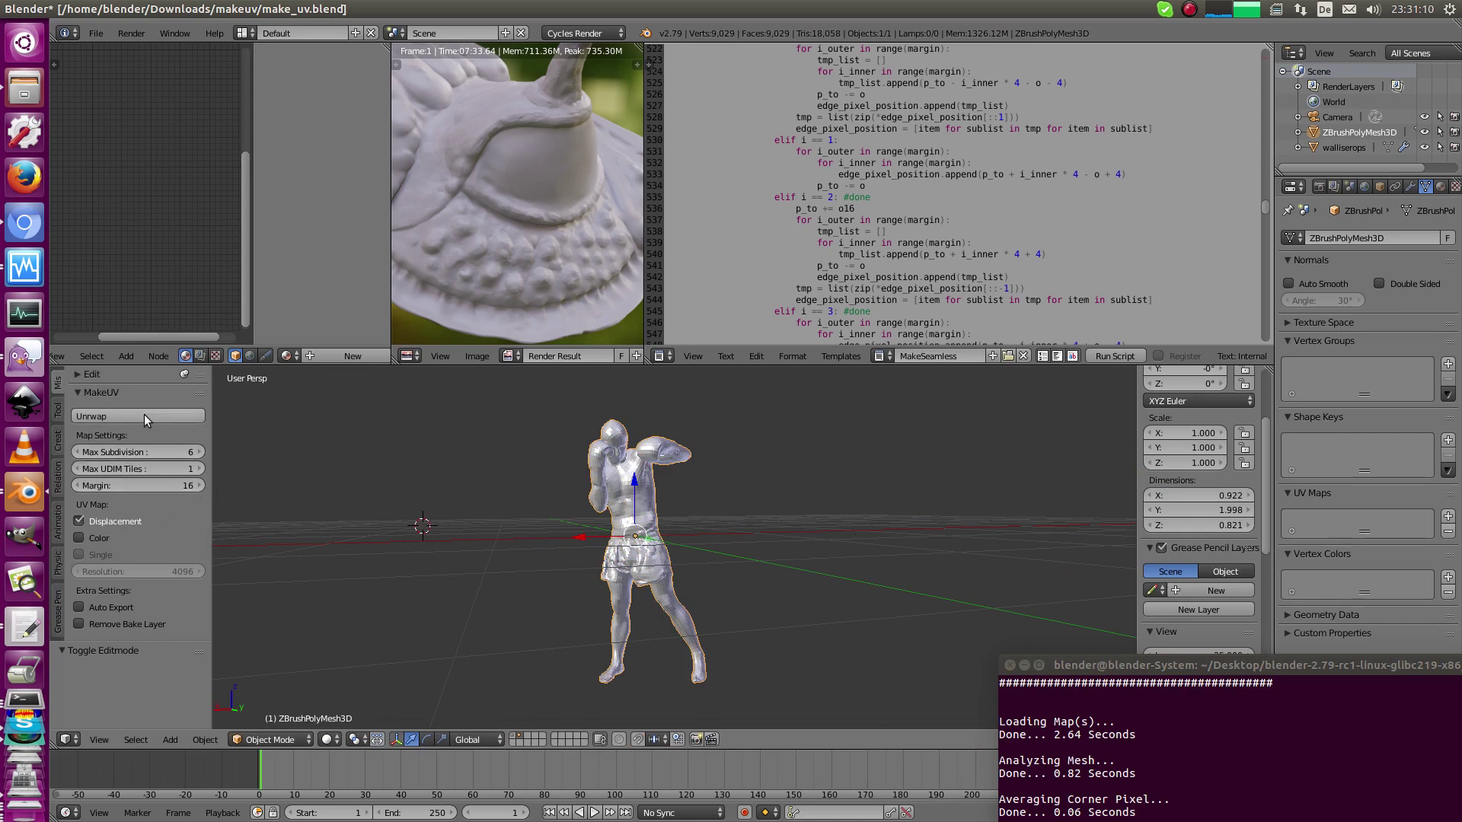
Unwrap the boxer for displacement with Max UDIM Tiles set to 10 and highlight the unwrap time in the terminal report
click(192, 469)
text(10)
key(Return)
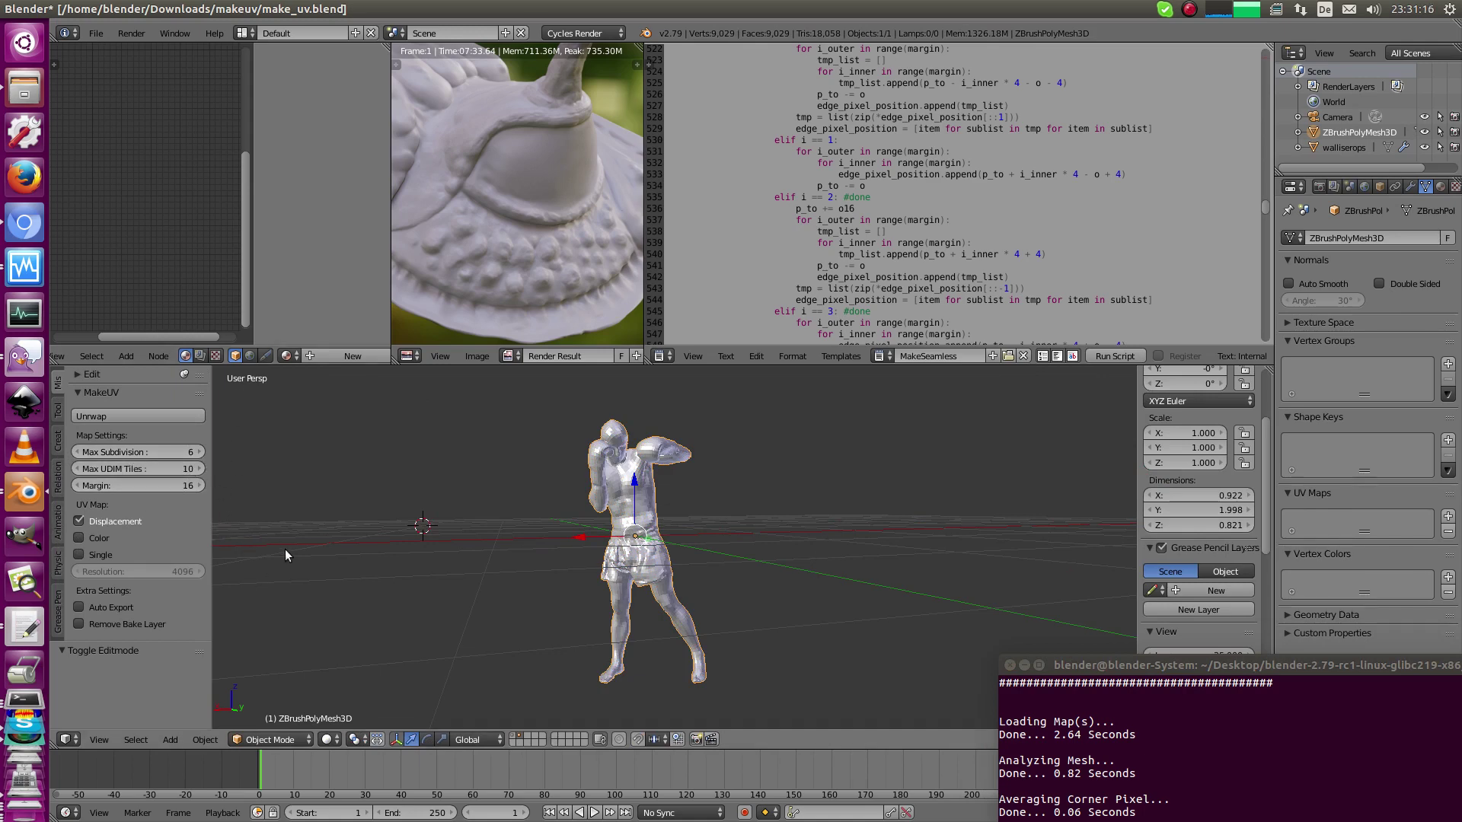
middle_drag(286, 549, 138, 610)
middle_drag(562, 504, 516, 555)
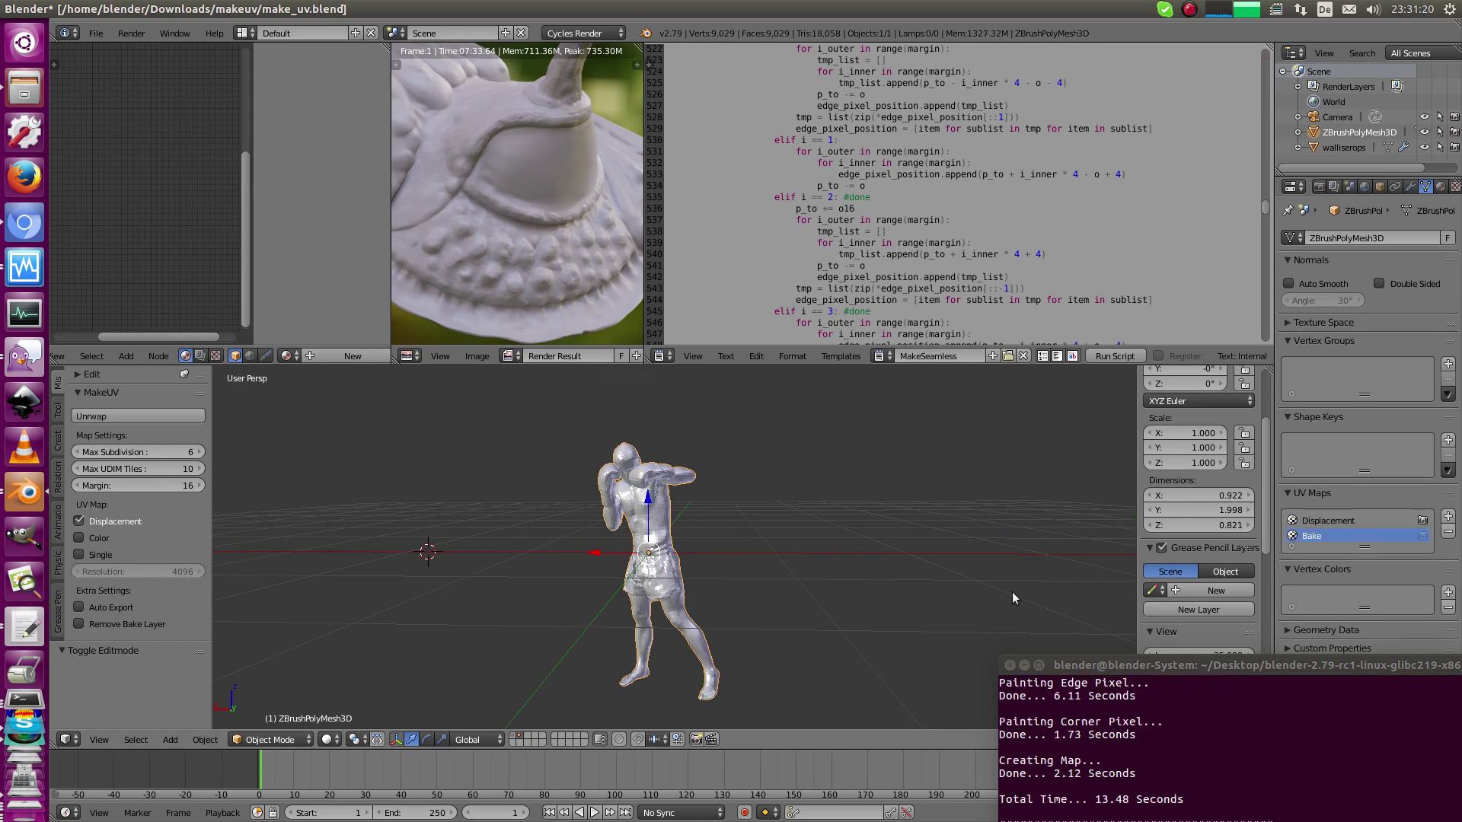
drag(1112, 664, 1116, 470)
double_click(846, 566)
Clear the render from the image editor and examine the boxer's full UDIM layout in the maximized UV editor in edit mode
click(512, 299)
middle_drag(576, 374, 468, 355)
scroll(519, 355, down, 3)
click(575, 354)
key(Tab)
key(ctrl+Up)
key(a)
middle_drag(724, 411, 520, 352)
scroll(574, 346, down, 2)
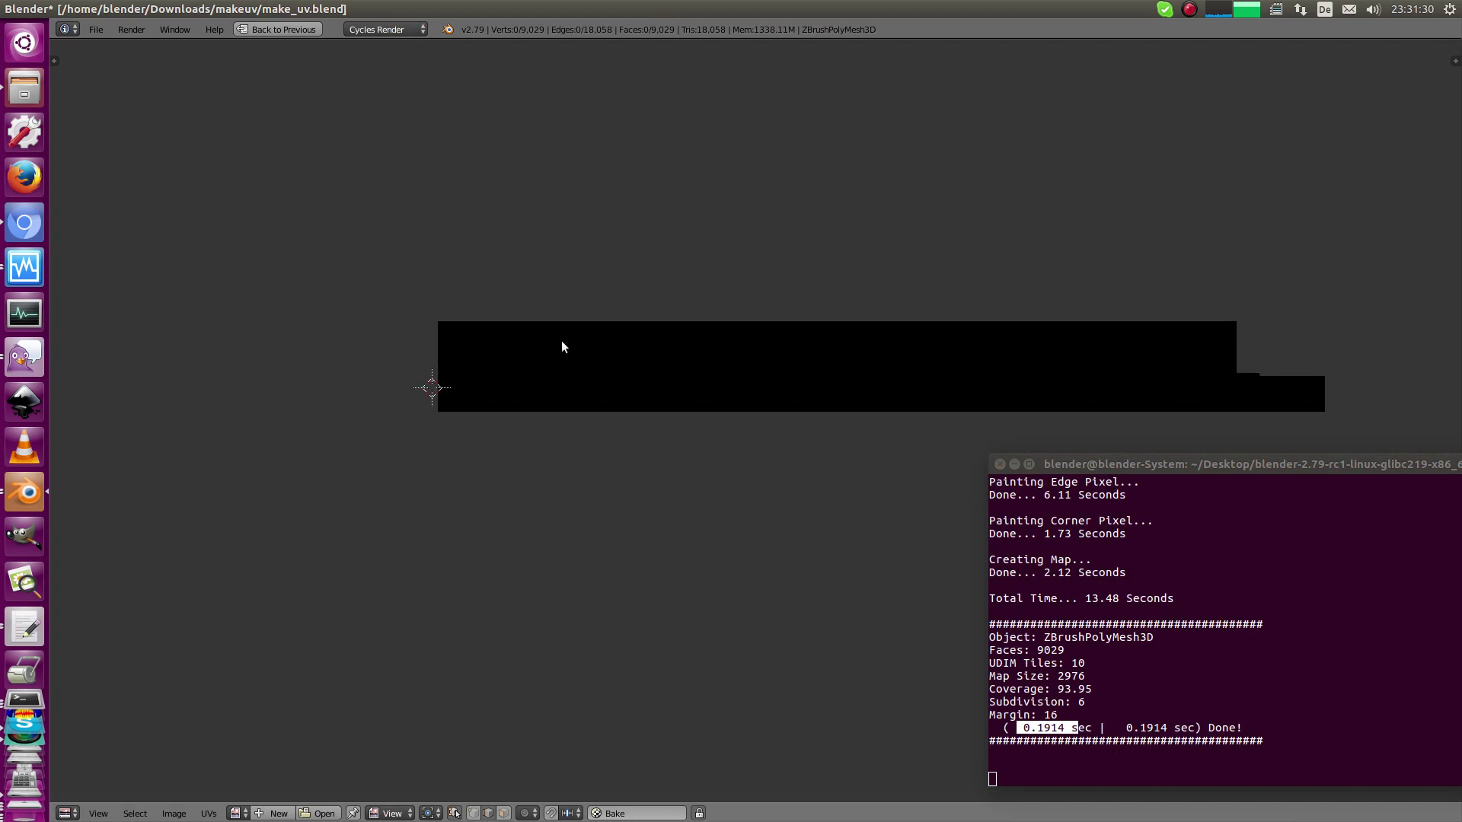
scroll(564, 381, up, 2)
key(a)
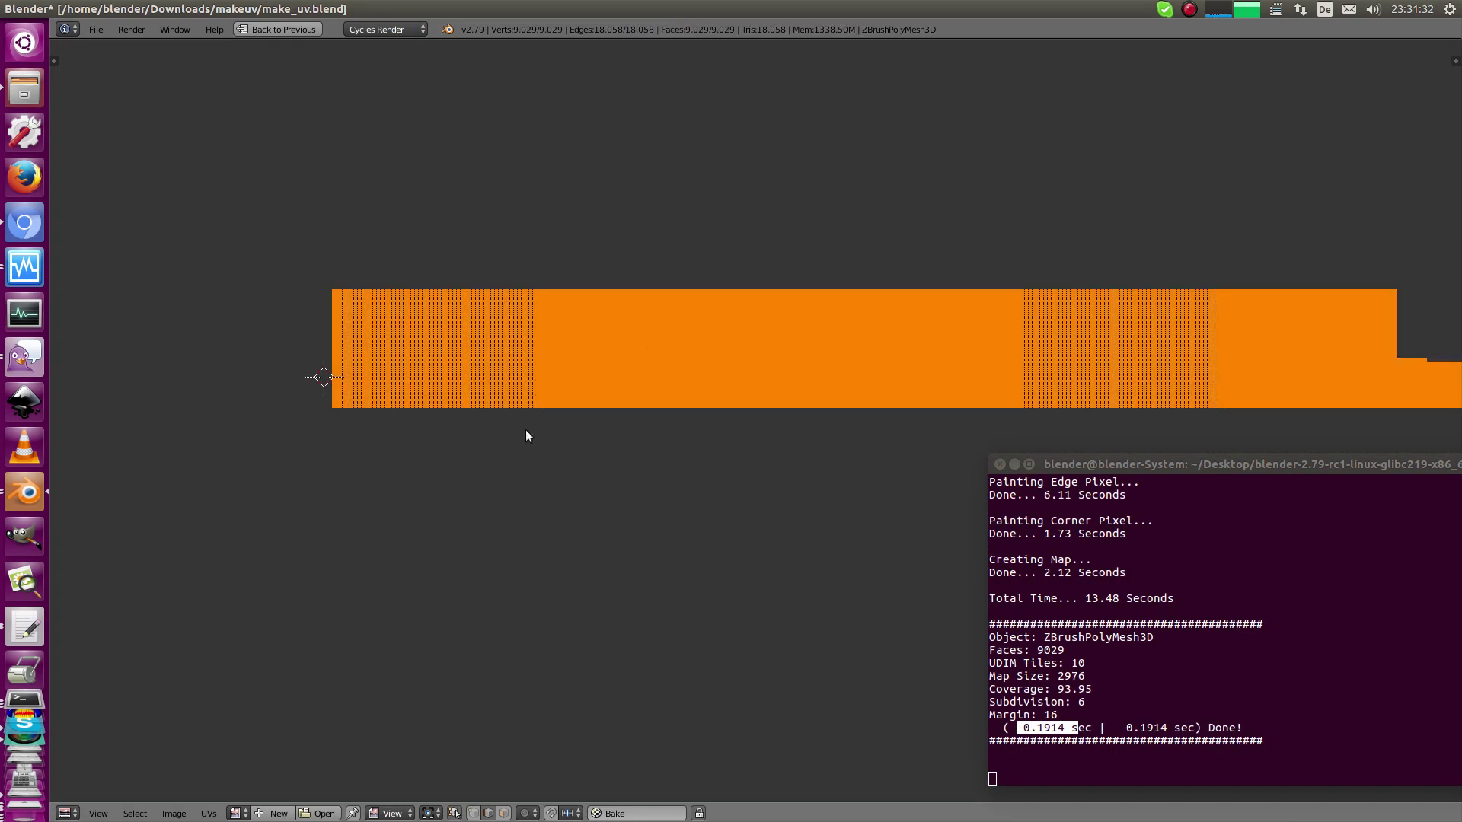
Return to object mode in the normal layout and unwrap the boxer again with Max UDIM Tiles set to 100
key(ctrl+Up)
key(Tab)
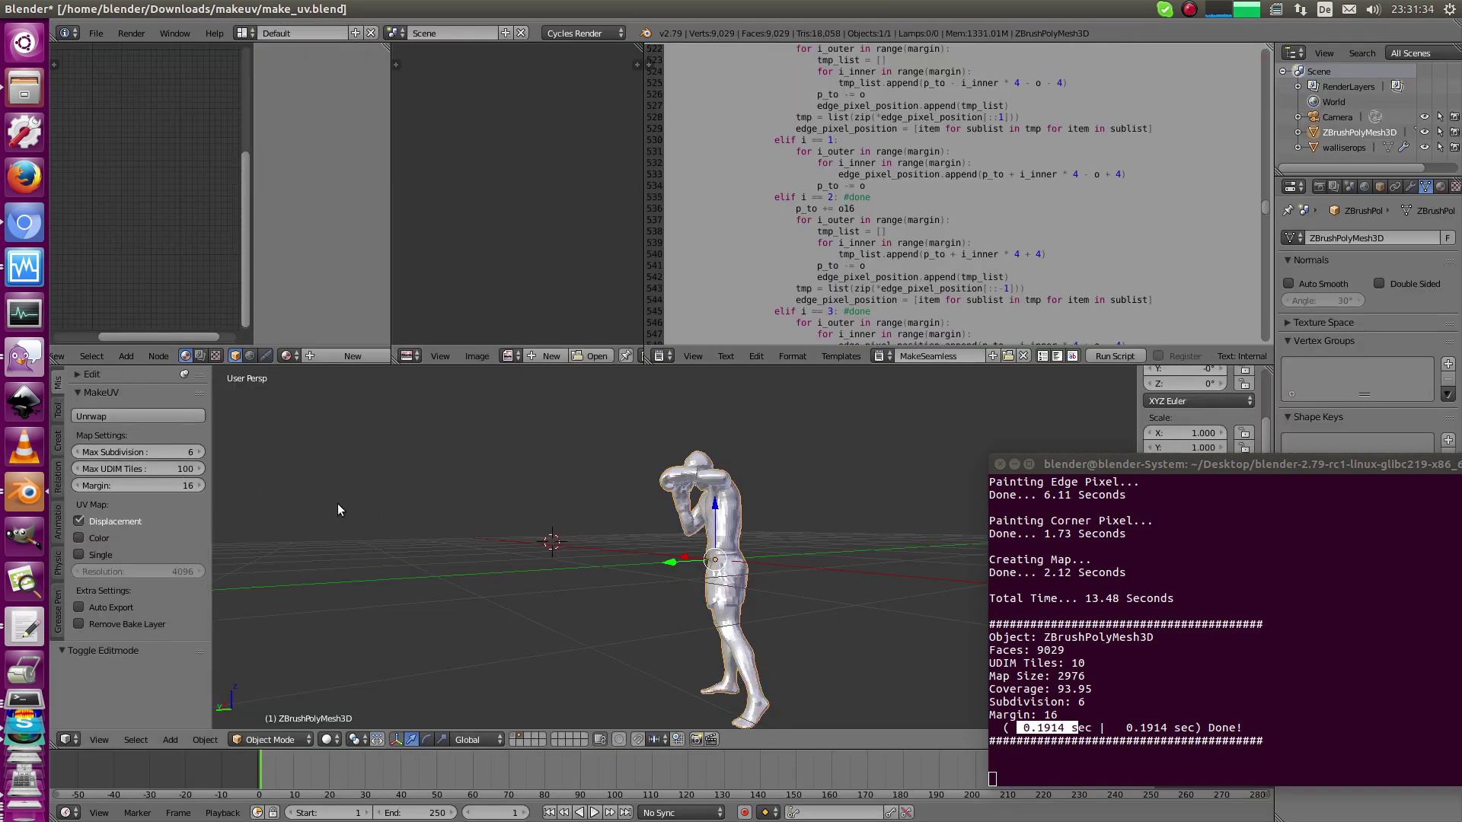
click(175, 422)
middle_drag(597, 558, 661, 422)
Select the whole boxer mesh in edit mode, examine its new UV tile grid in the maximized UV editor and restore the layout
key(Tab)
key(ctrl+Up)
scroll(640, 405, down, 5)
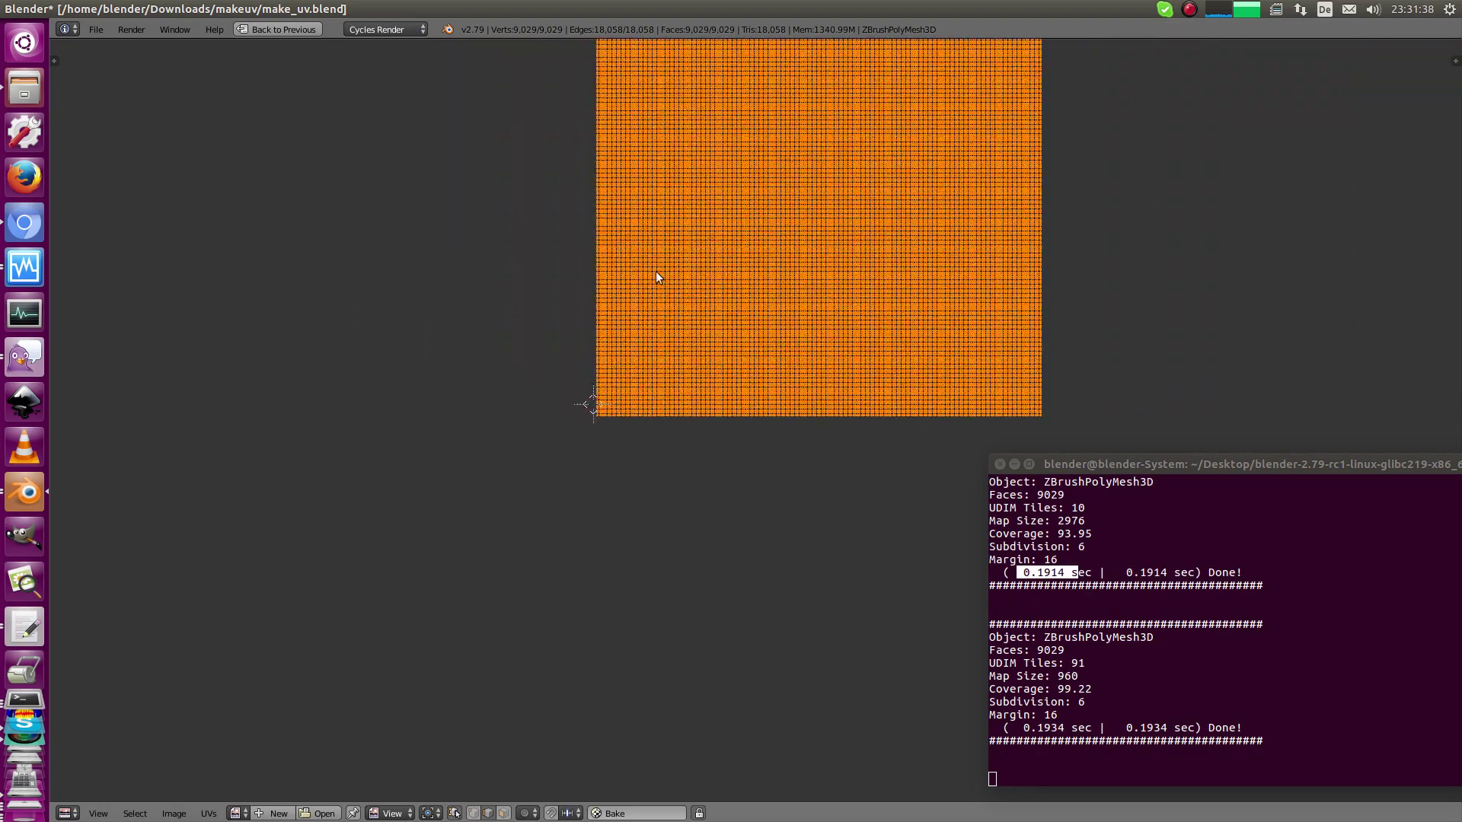
key(a)
middle_drag(666, 288, 554, 547)
key(a)
scroll(466, 513, up, 4)
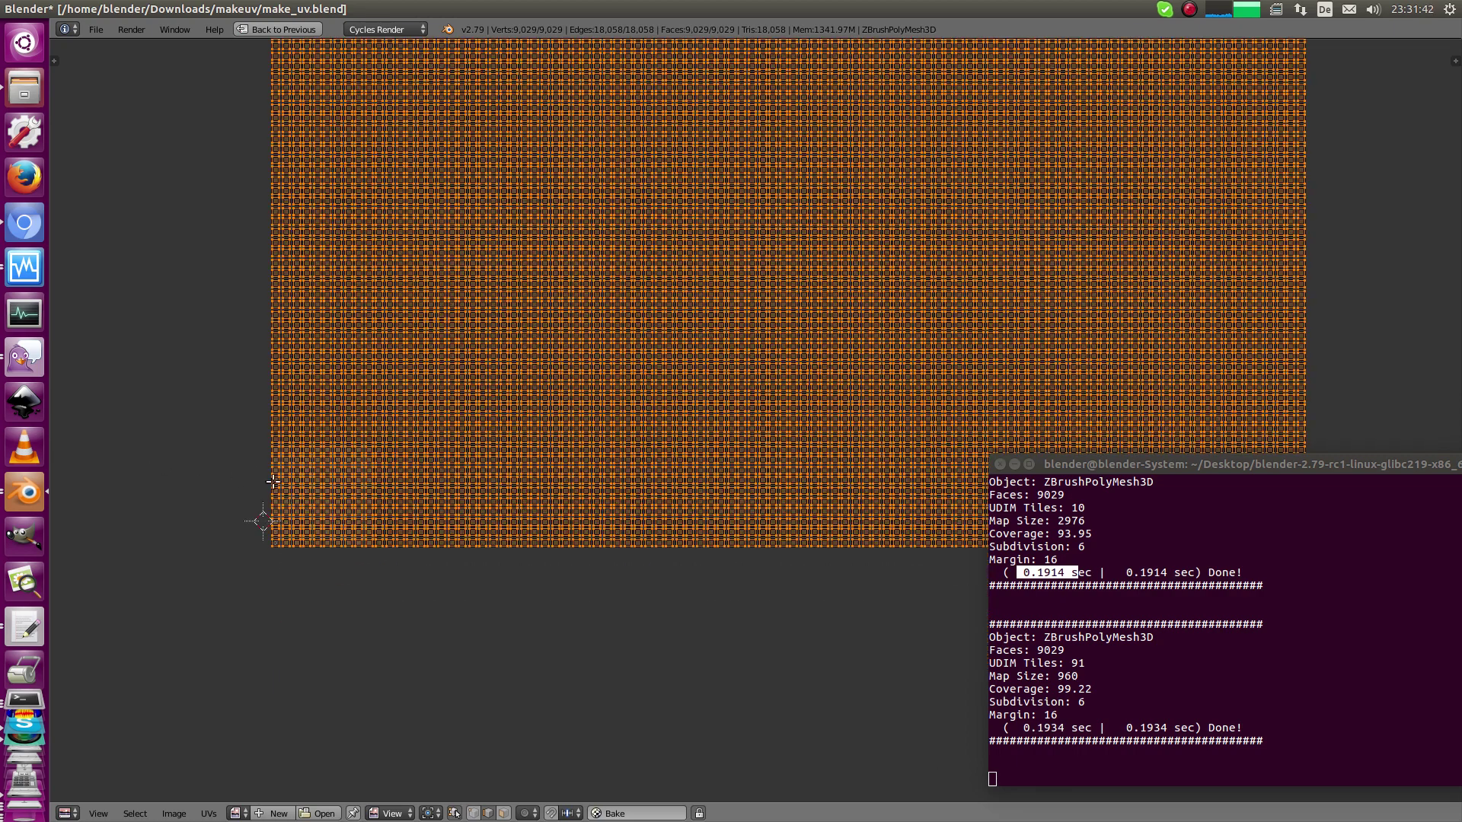
key(ctrl+Up)
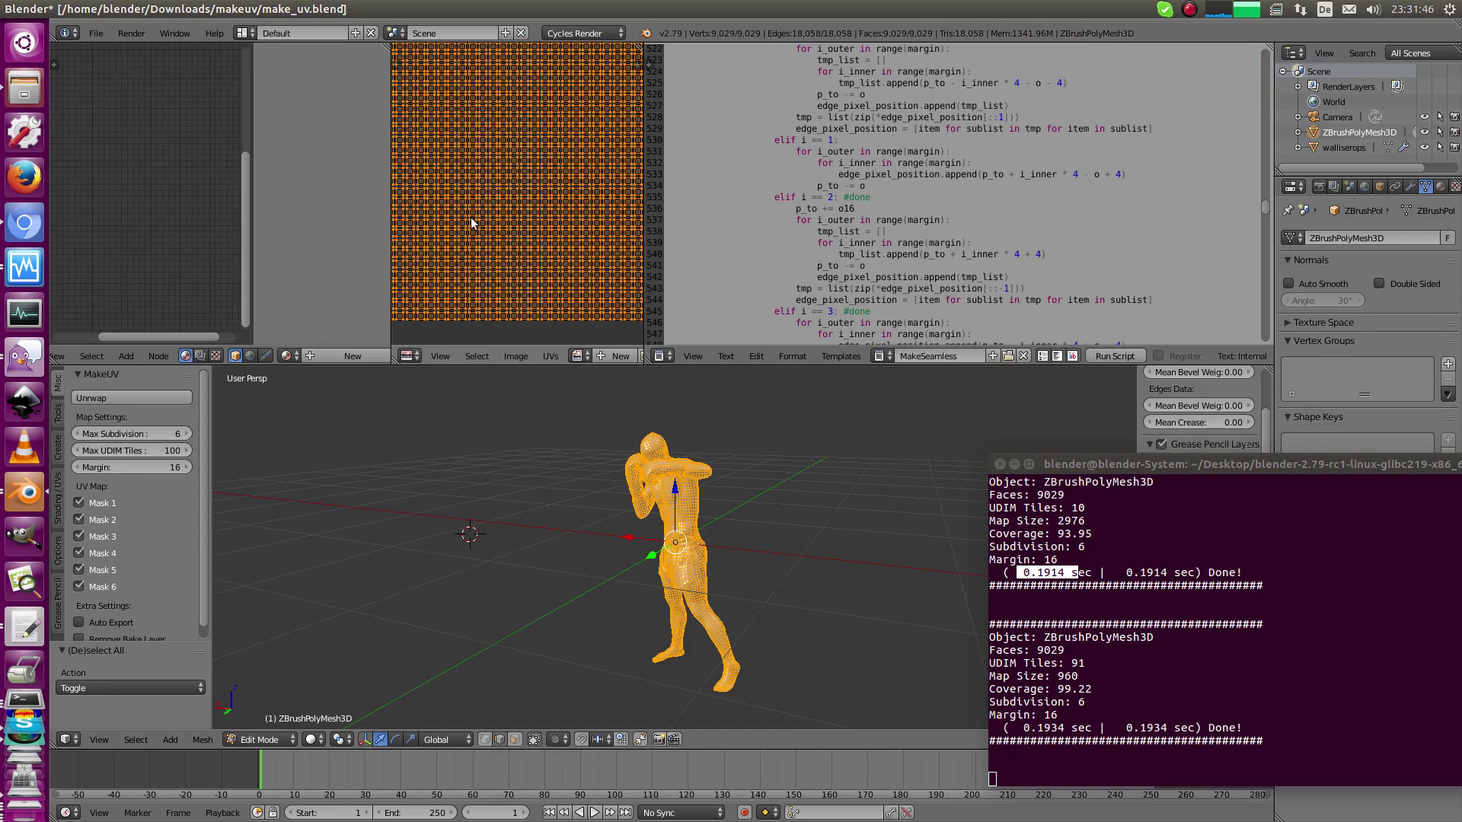
Deselect the boxer's mesh and examine its UV tile grid in the maximized UV editor, then restore the normal layout in object mode
key(ctrl+Up)
scroll(512, 531, up, 5)
key(a)
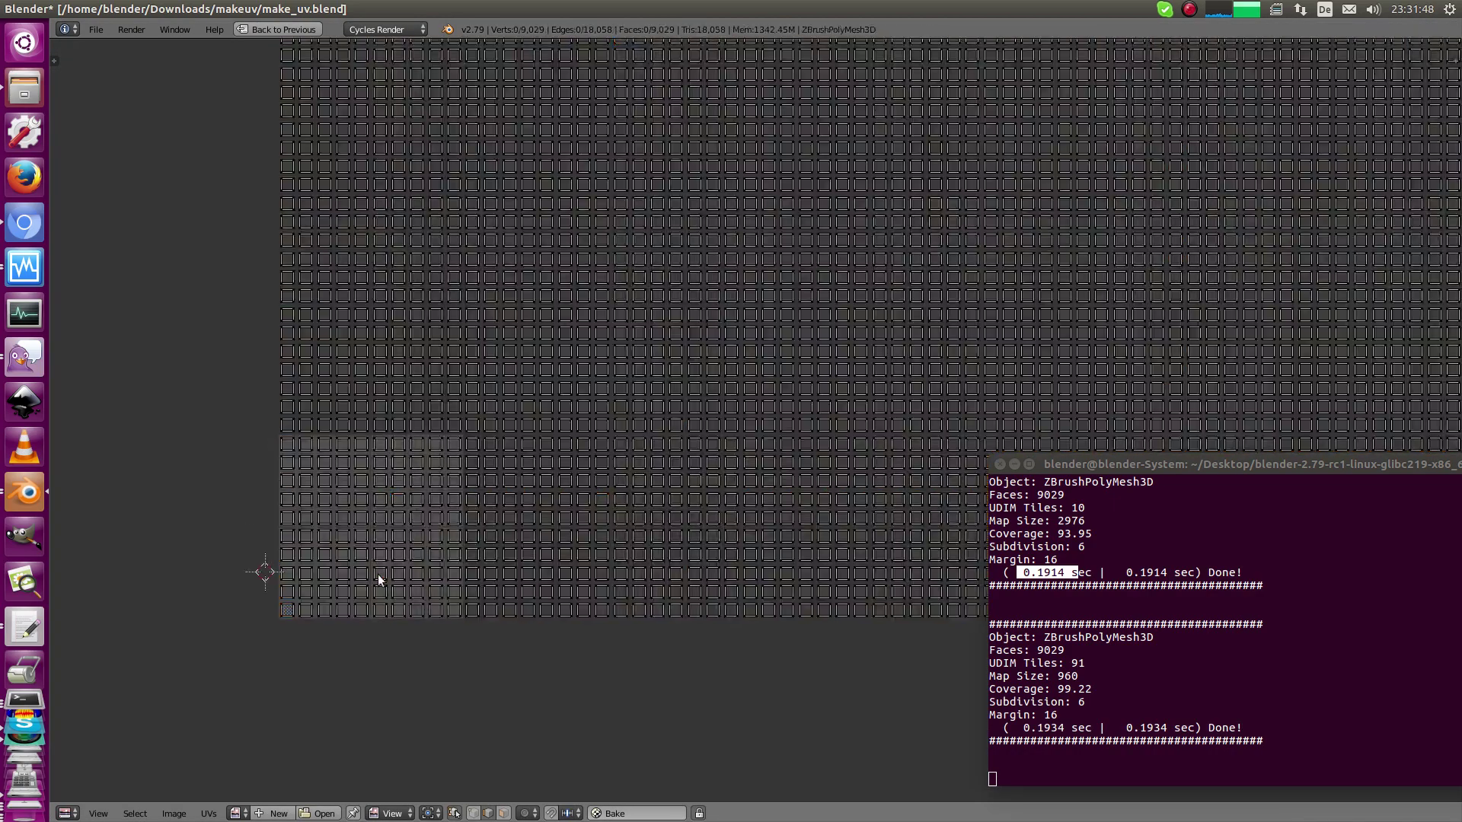
scroll(494, 581, down, 8)
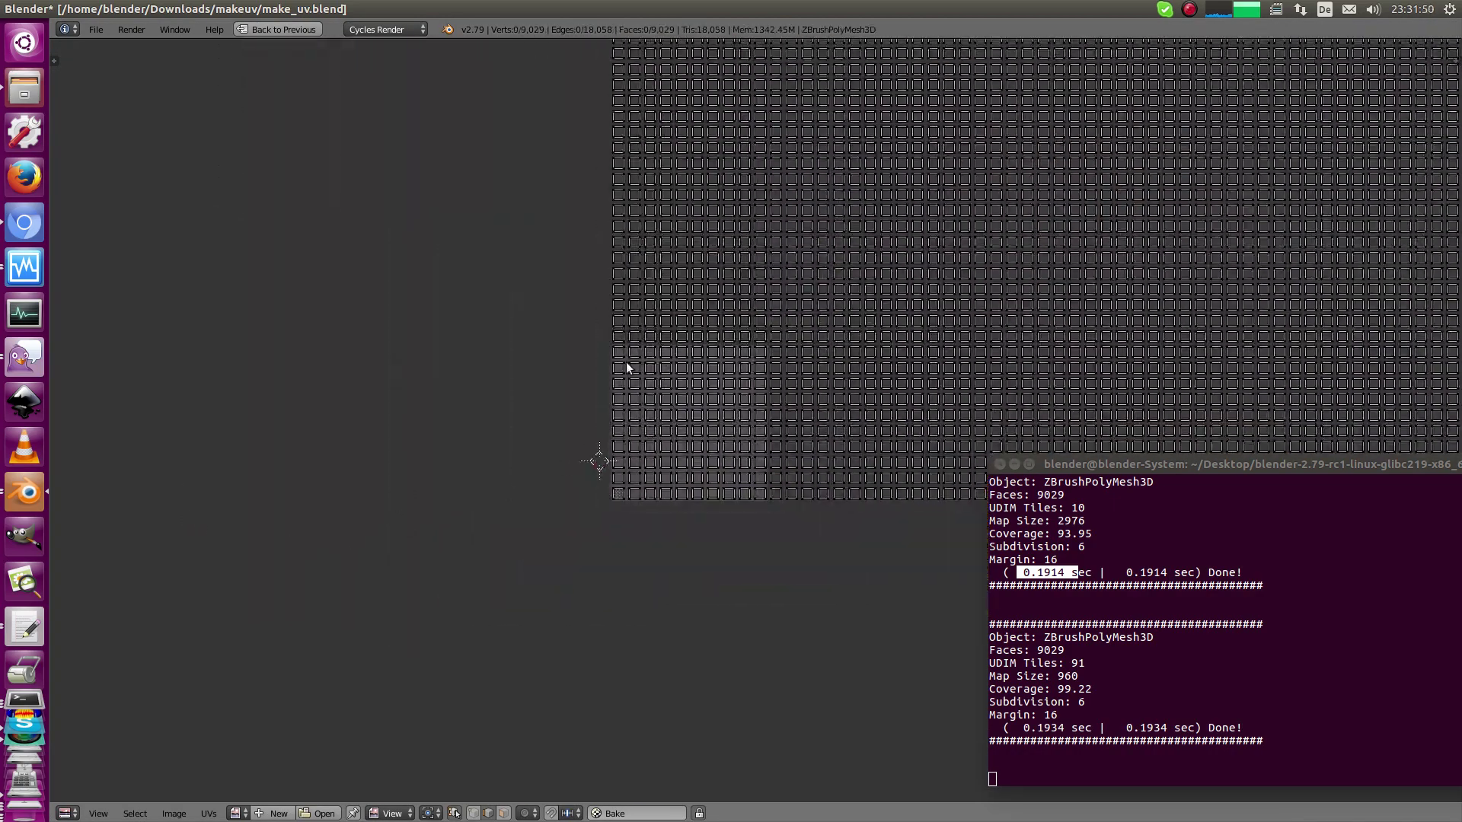
key(ctrl+Up)
middle_drag(672, 471, 573, 495)
Open boxer4k.png from the makeuv folder in the file manager, examine the boxer renders up close and return to Blender
click(28, 89)
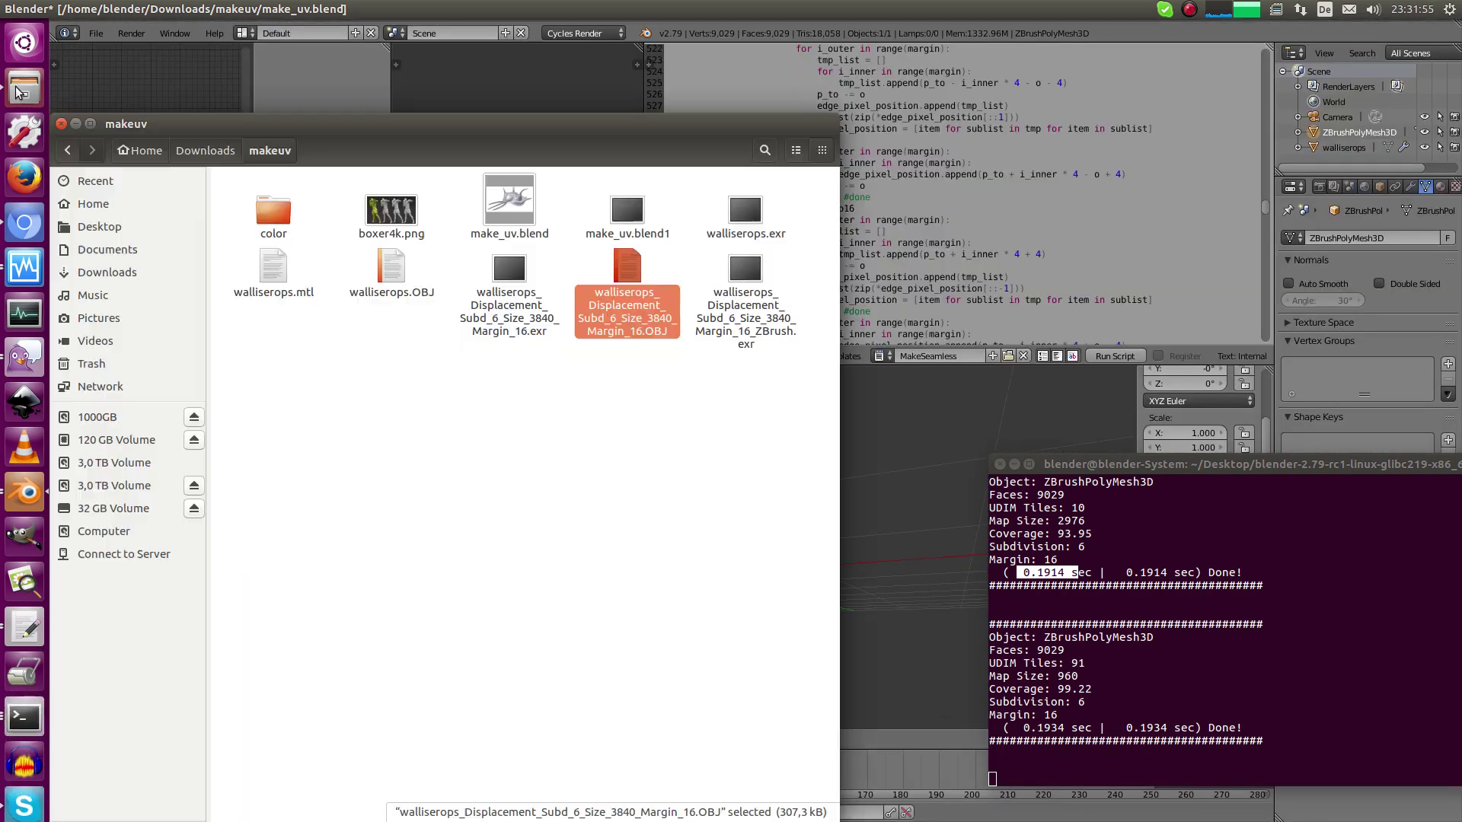
double_click(391, 210)
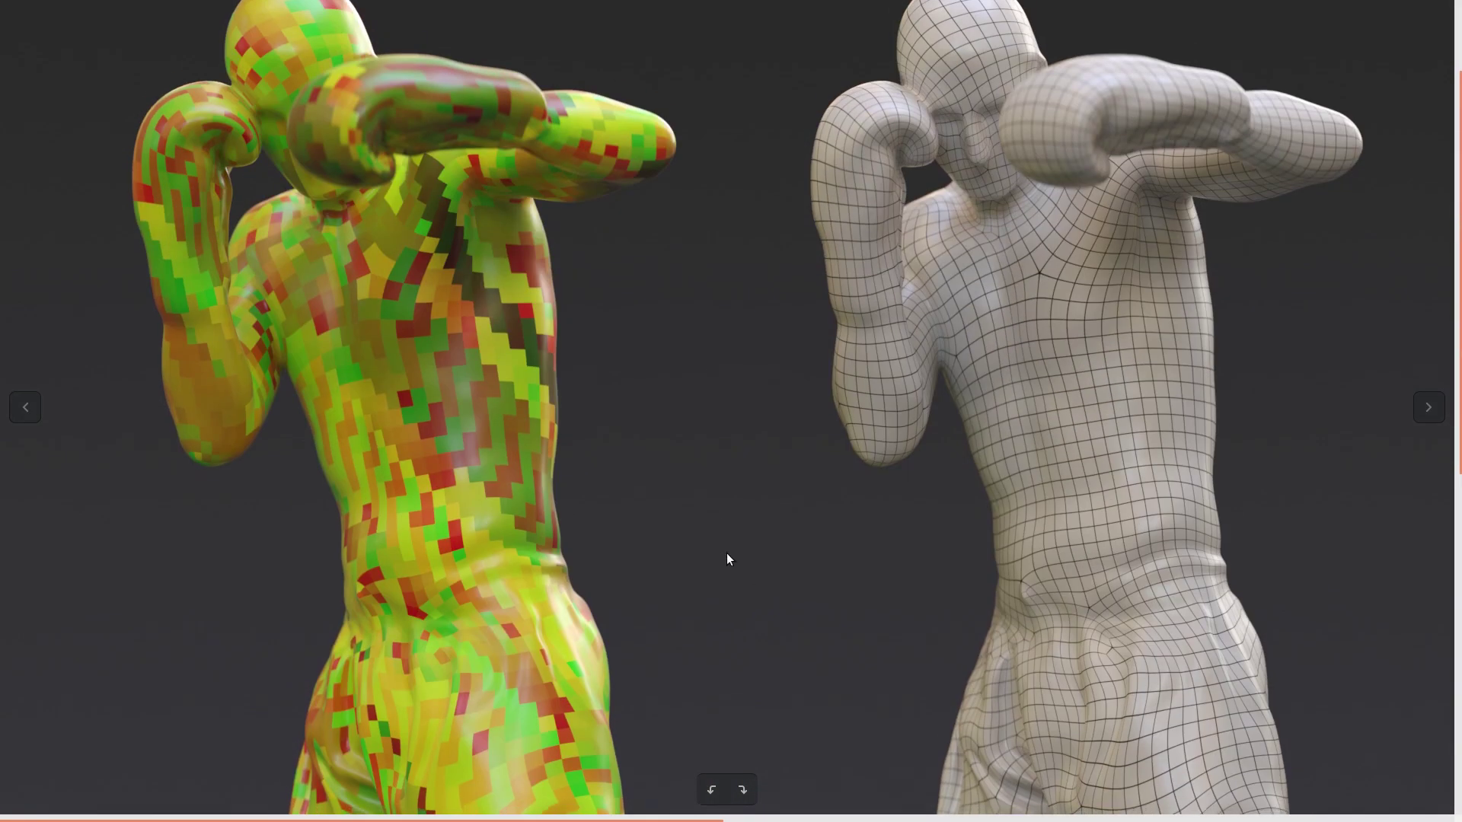
drag(524, 498, 526, 281)
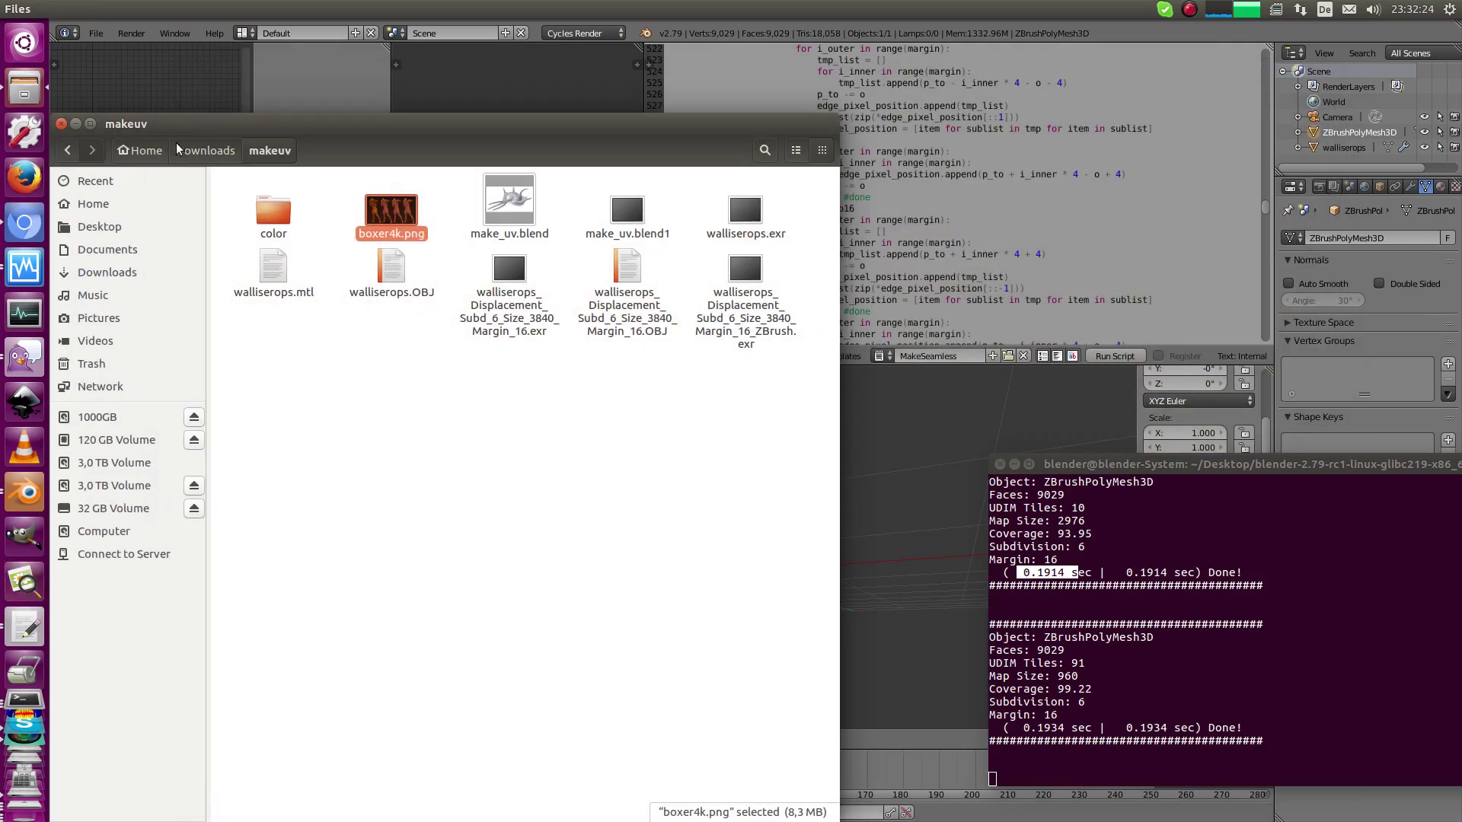
click(193, 84)
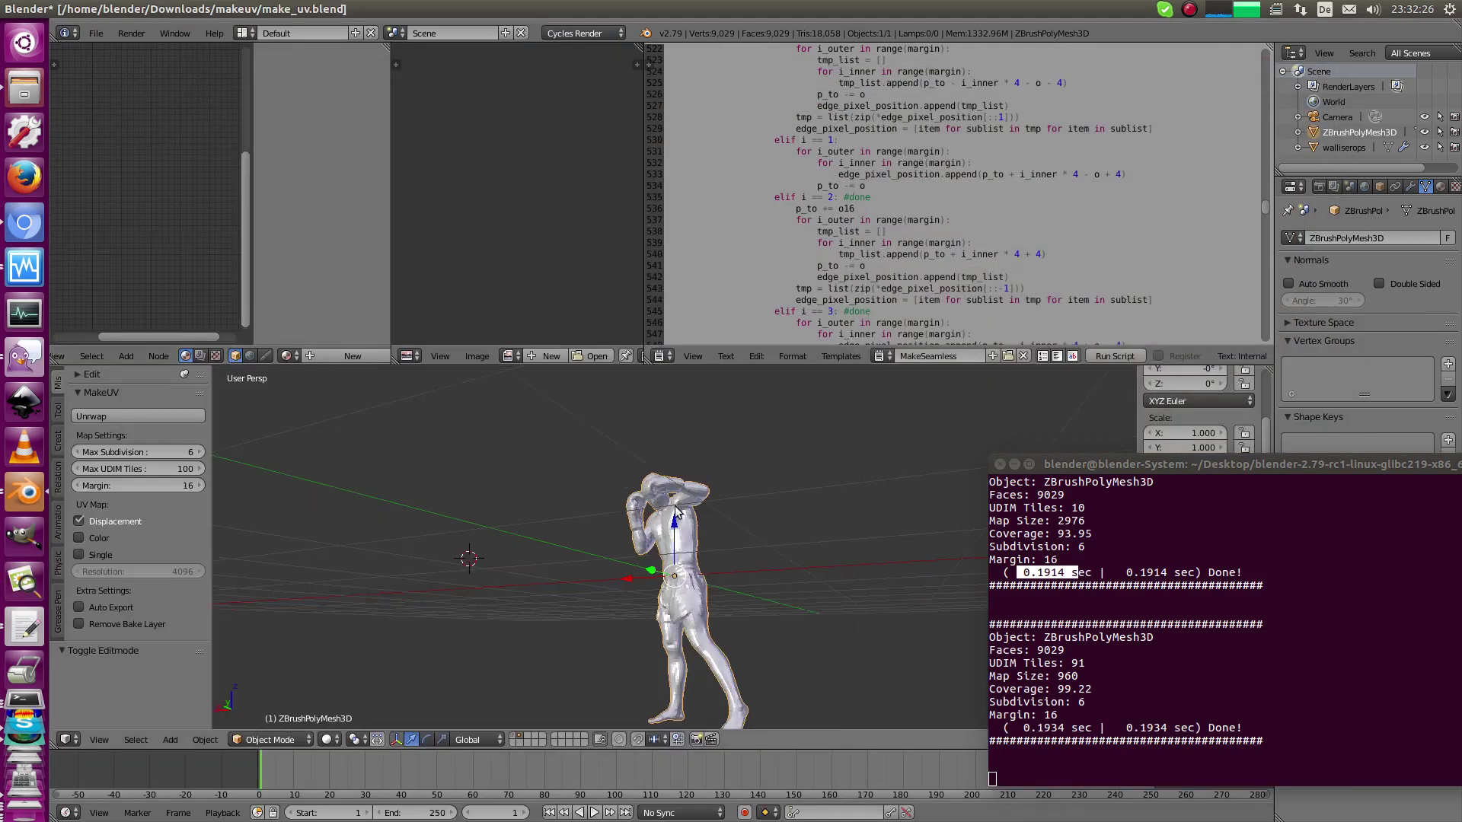
Examine the boxer from several sides in the 3D view, including its mesh in edit mode, and end in object mode
middle_drag(625, 449, 653, 493)
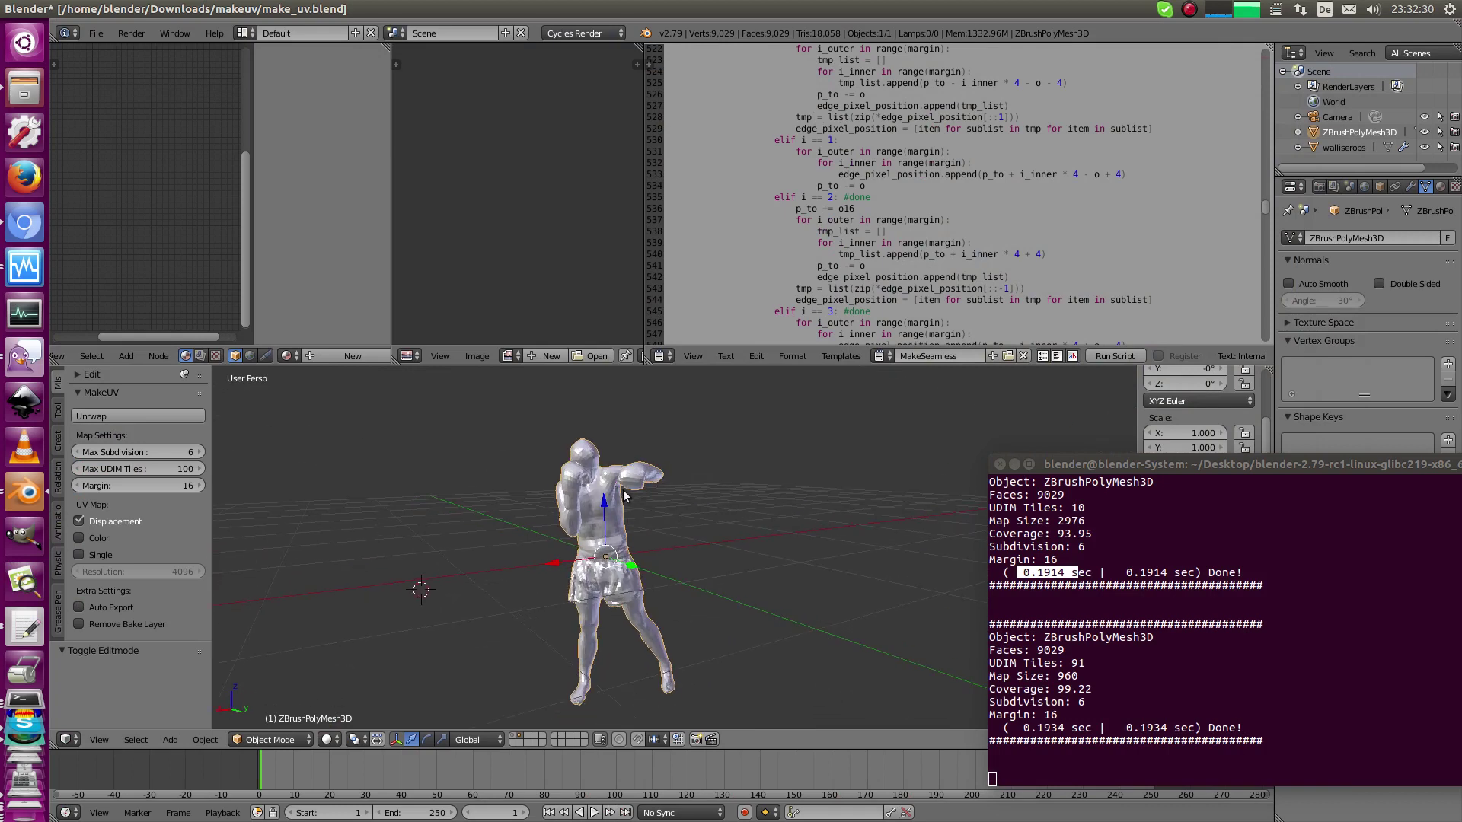
middle_drag(631, 577, 620, 499)
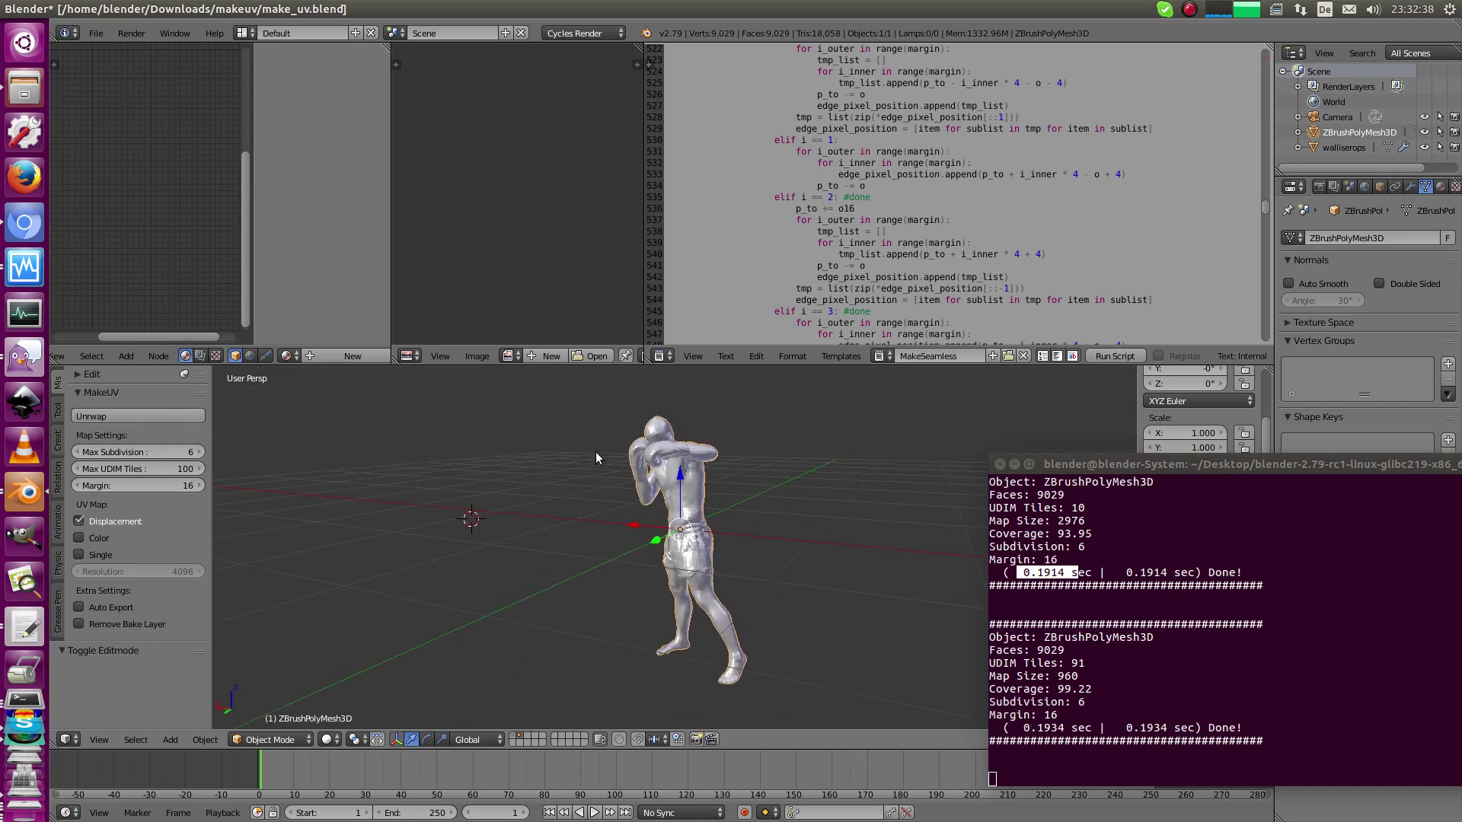
middle_drag(593, 470, 728, 446)
middle_drag(660, 491, 624, 477)
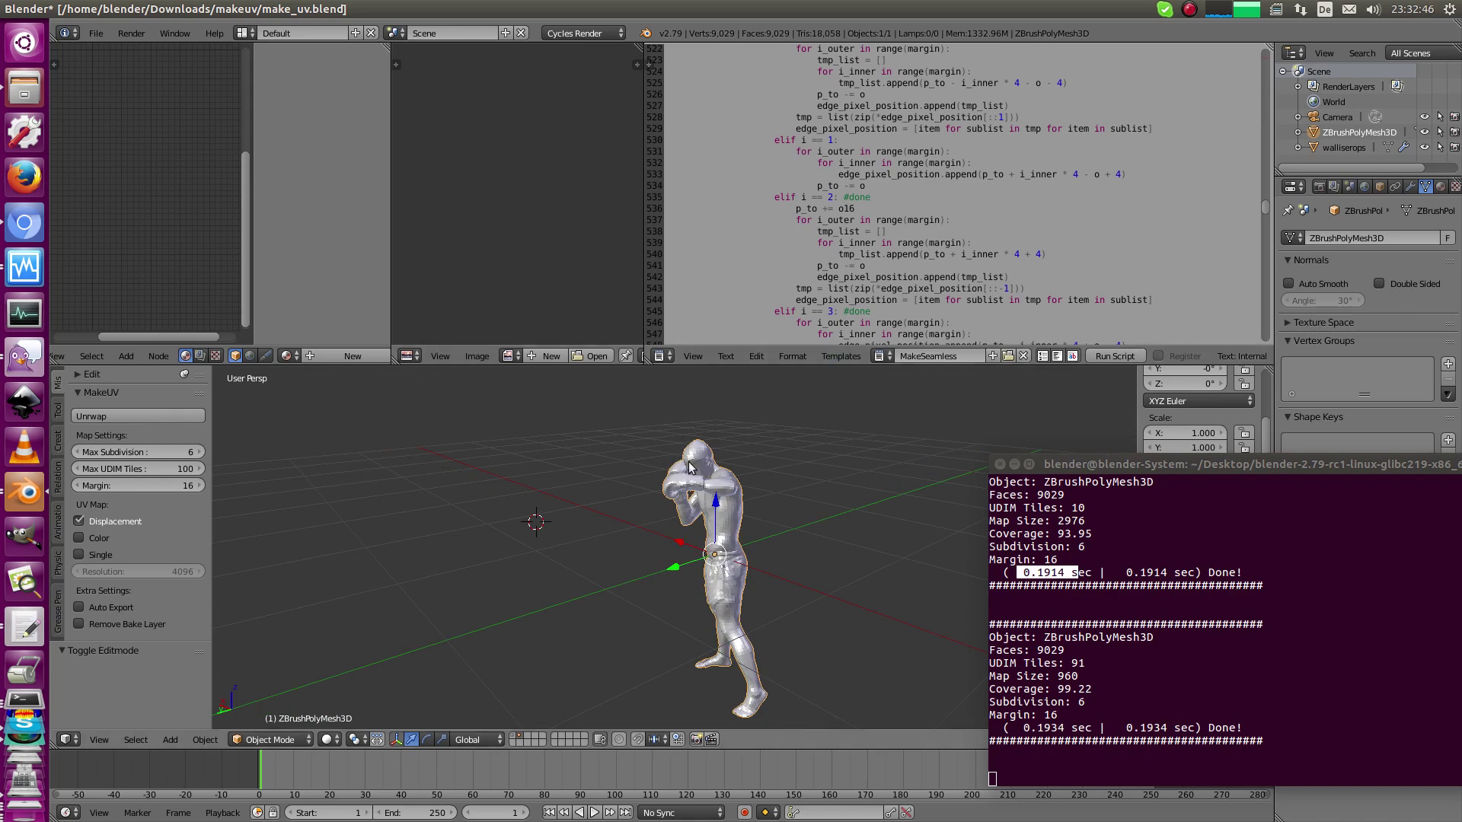
middle_drag(661, 490, 717, 511)
key(Tab)
middle_drag(577, 533, 695, 478)
key(a)
key(Tab)
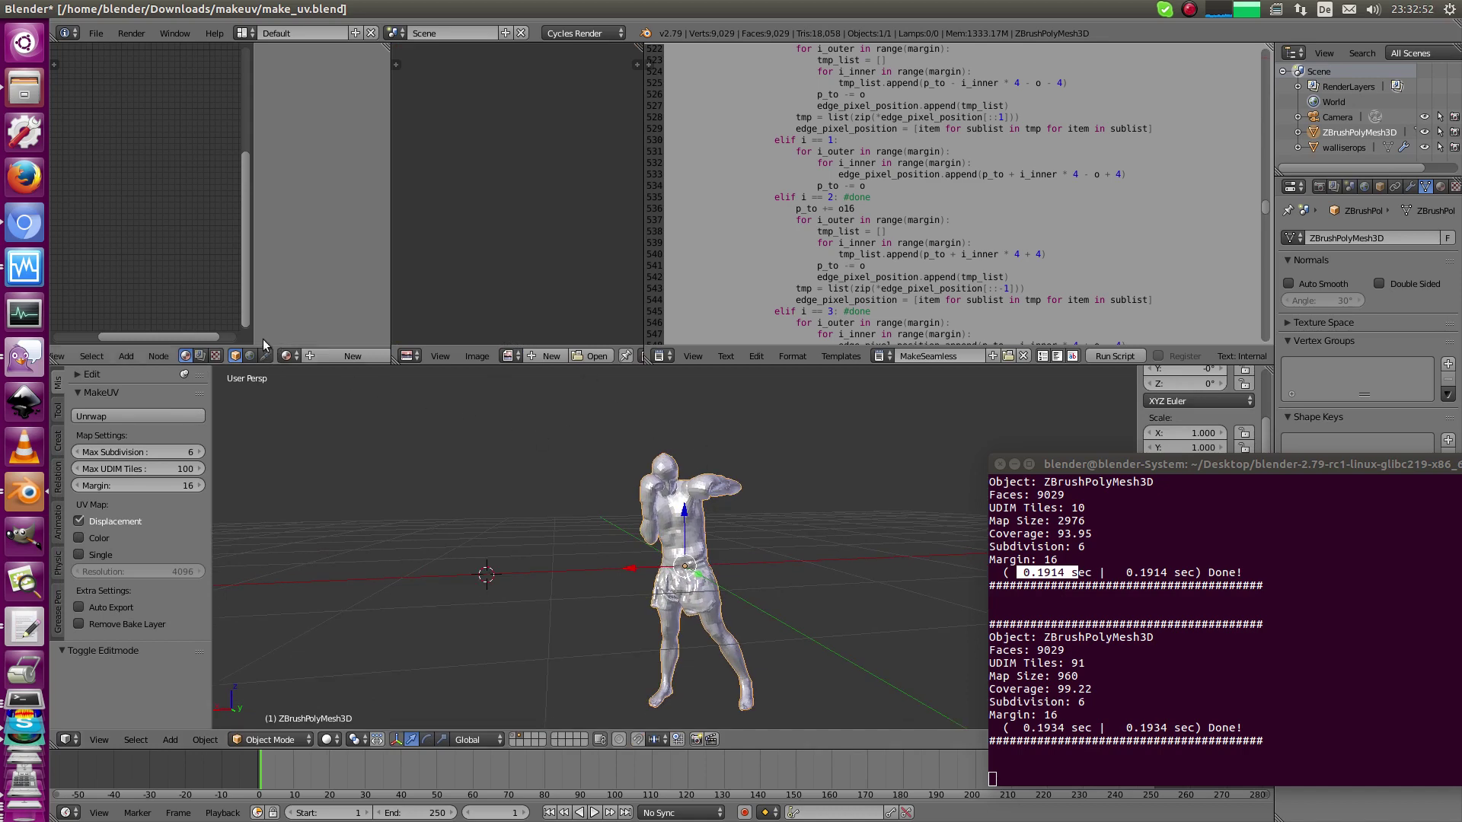
Compare makeseamless_seams.png with makeseamless_no_seams.png from the color folder in the image viewer and return to Blender
click(15, 88)
double_click(270, 211)
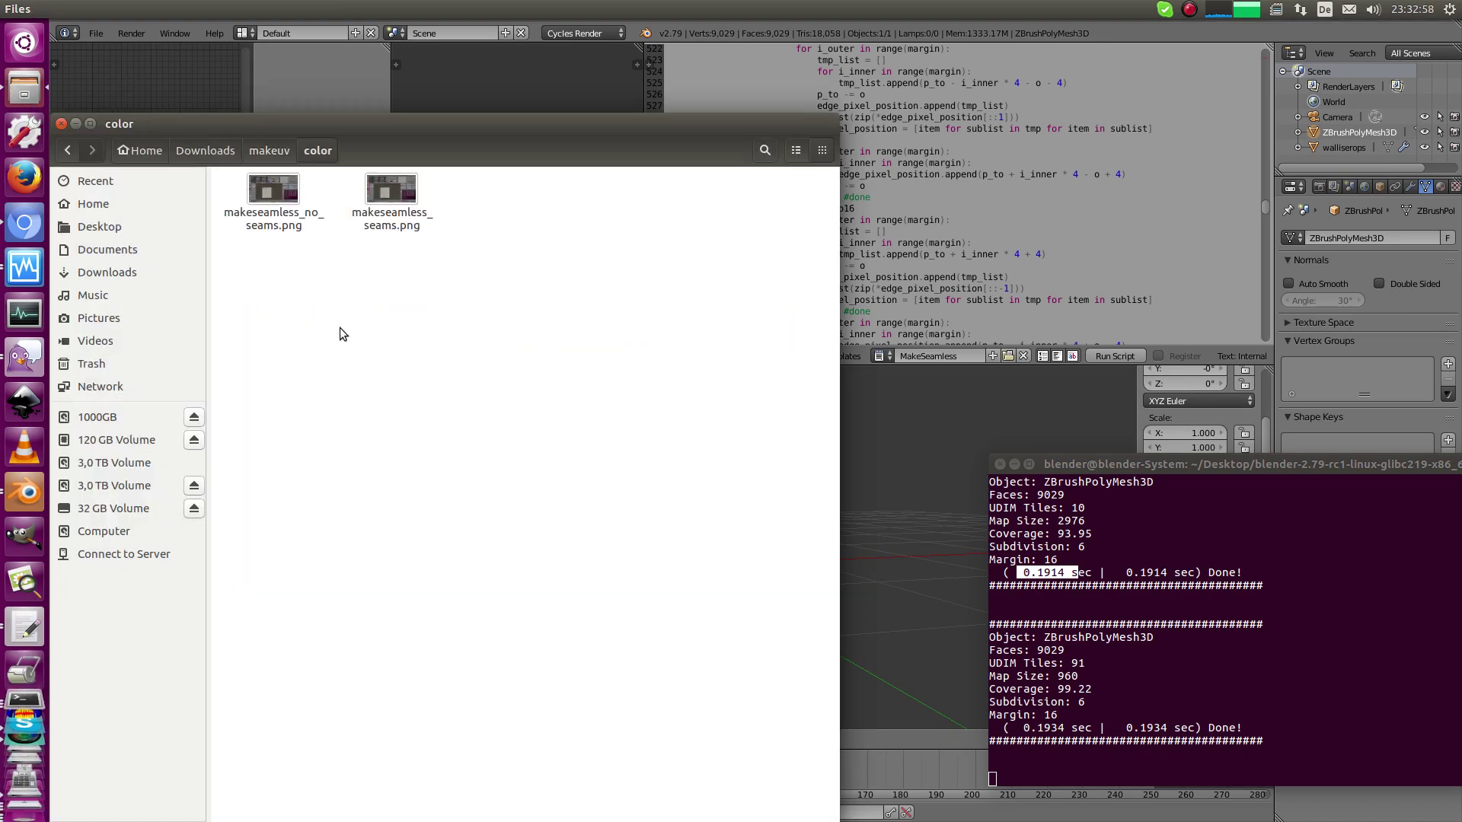
double_click(387, 222)
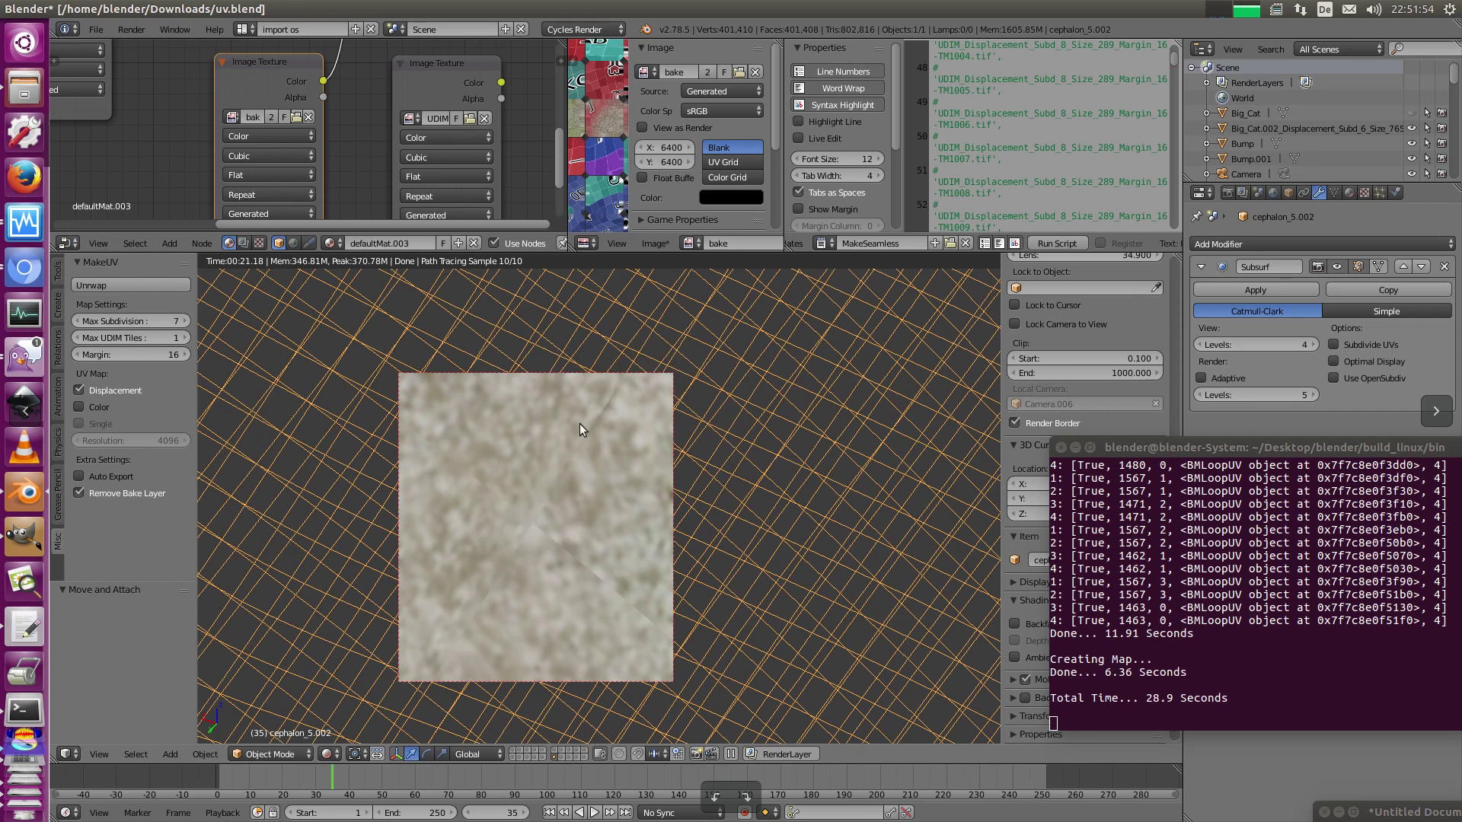
click(1436, 412)
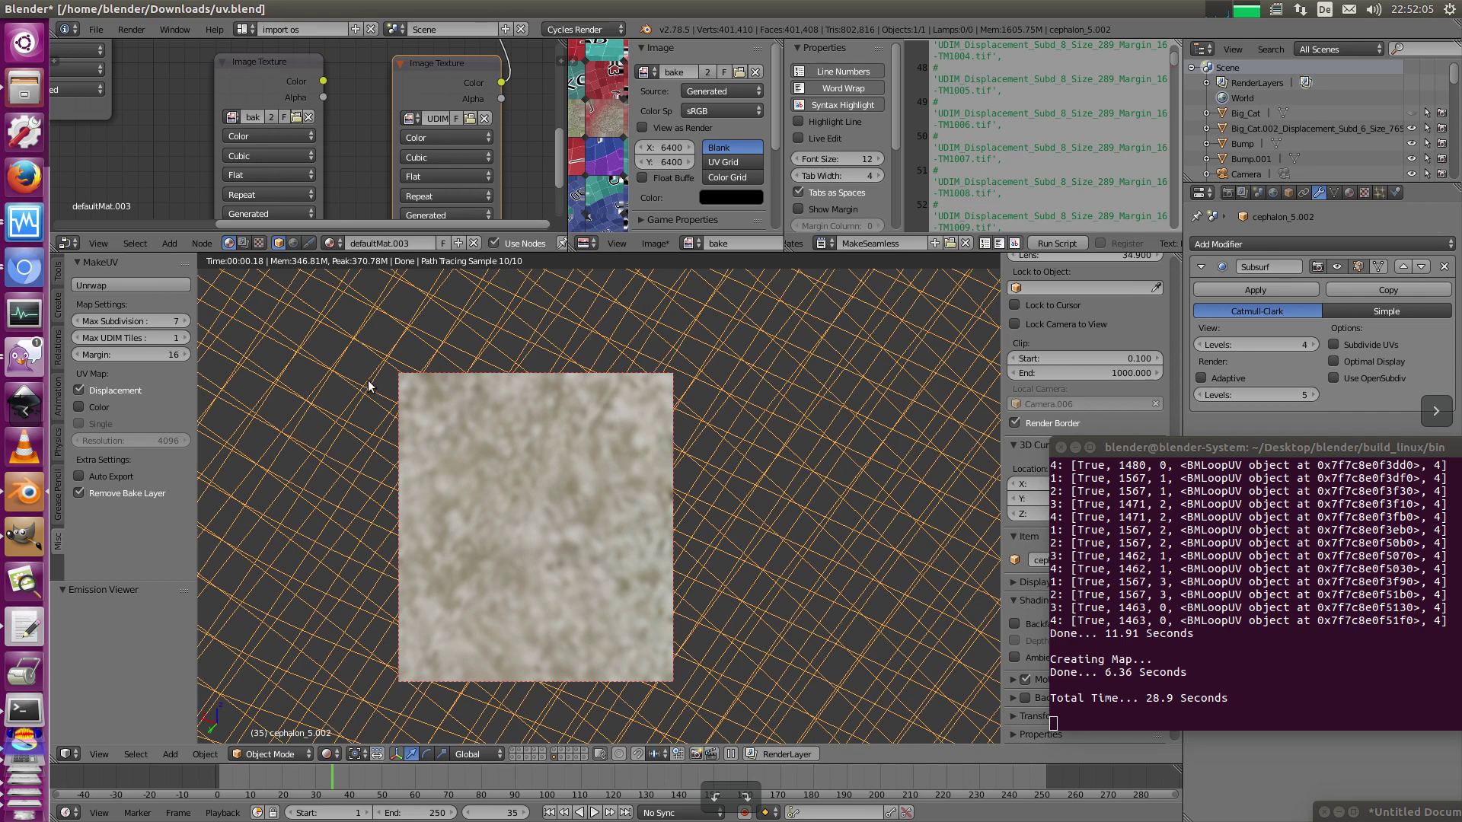
key(Escape)
drag(494, 97, 696, 558)
click(509, 77)
Show the scene layer containing walliserops and the camera, select the walliserops mesh and view it from above
middle_drag(752, 509, 664, 524)
click(513, 736)
right_click(659, 566)
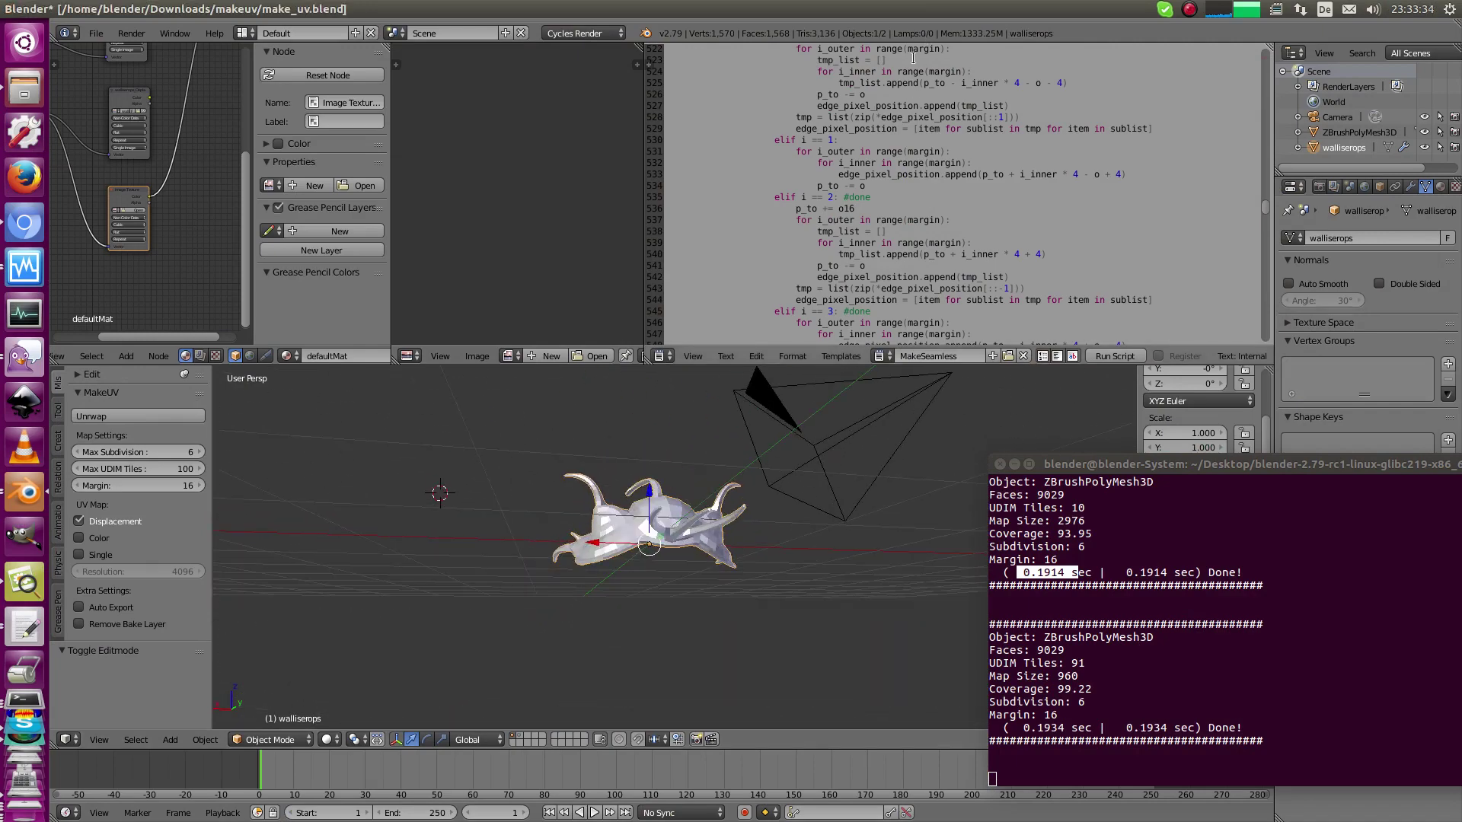
middle_drag(838, 384, 765, 500)
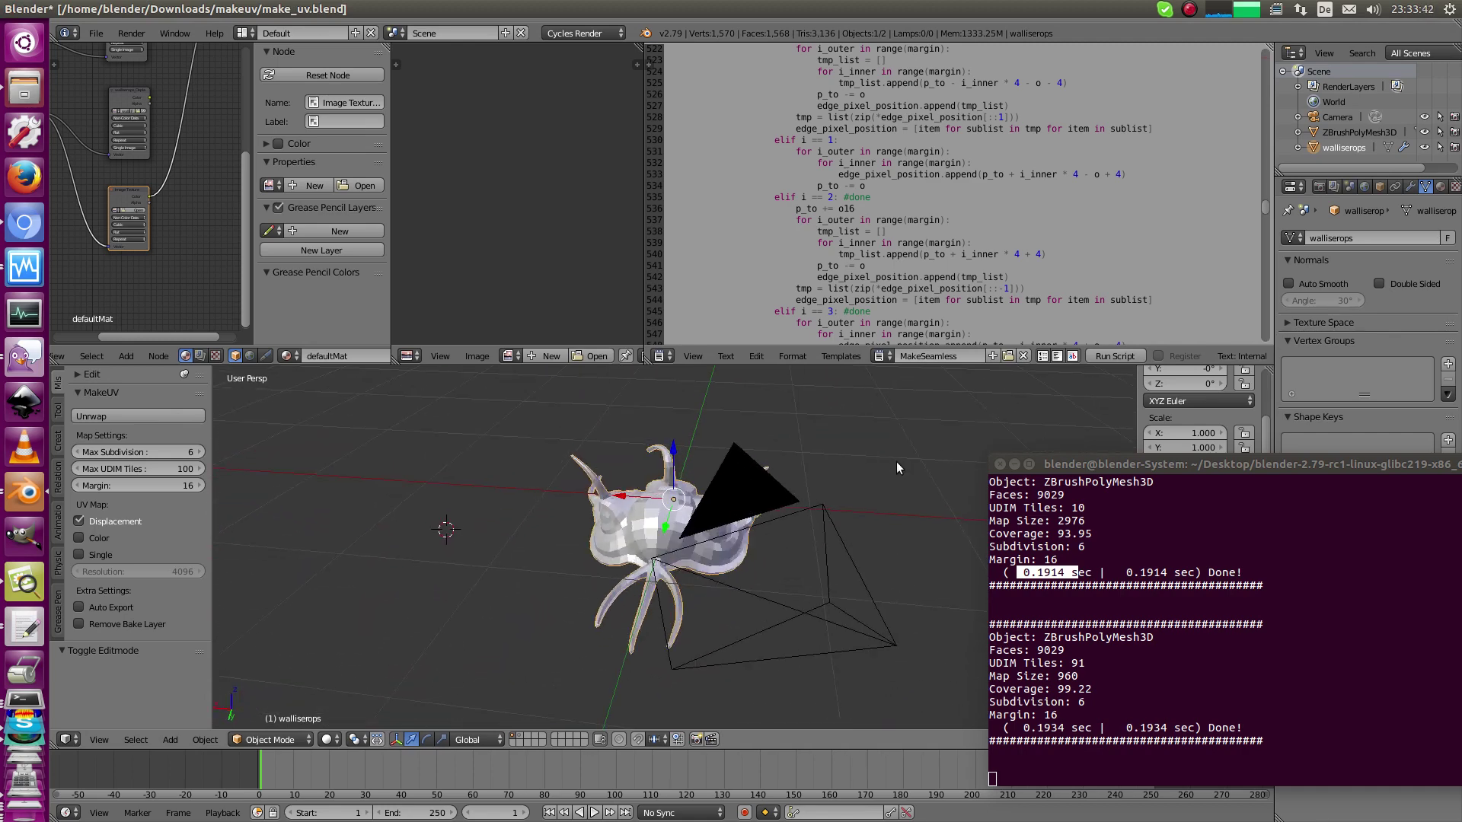